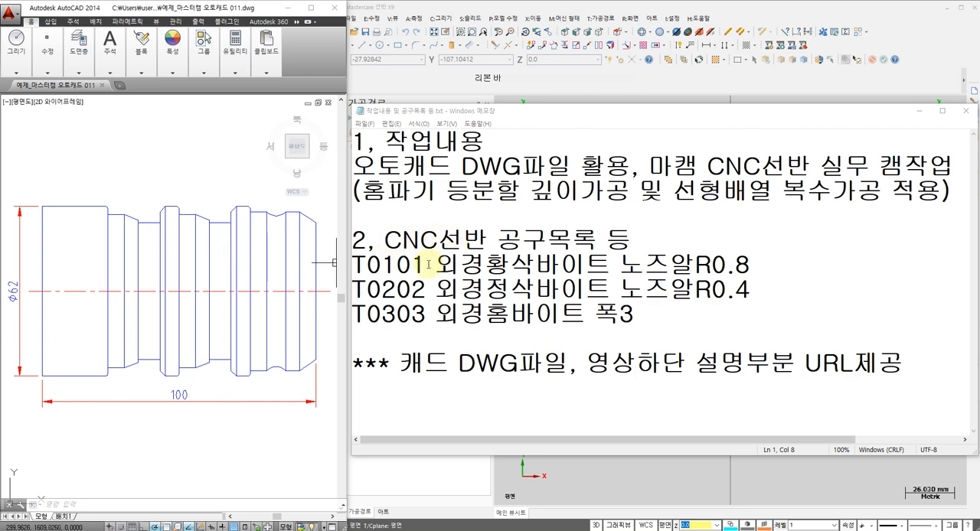
Review the notes on the CNC lathe job, the tools T0101, T0202 and T0303, and where the DWG file is provided
{"action": "left_click", "coordinate": [429, 264]}
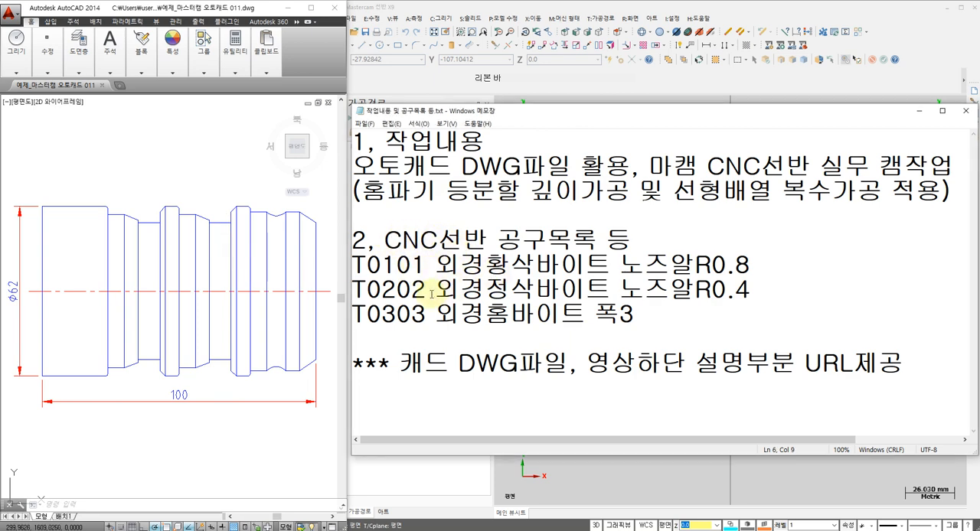
{"action": "left_click", "coordinate": [503, 290]}
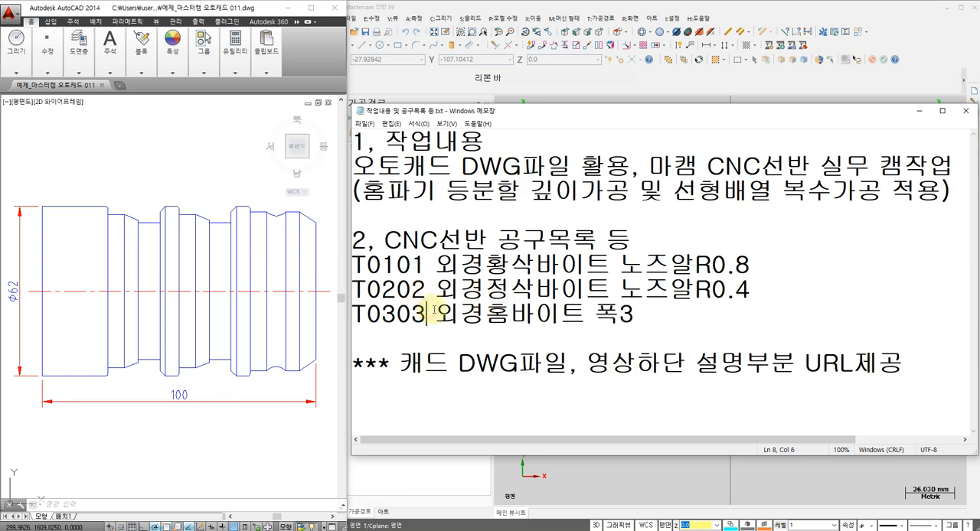
{"action": "left_click", "coordinate": [541, 314]}
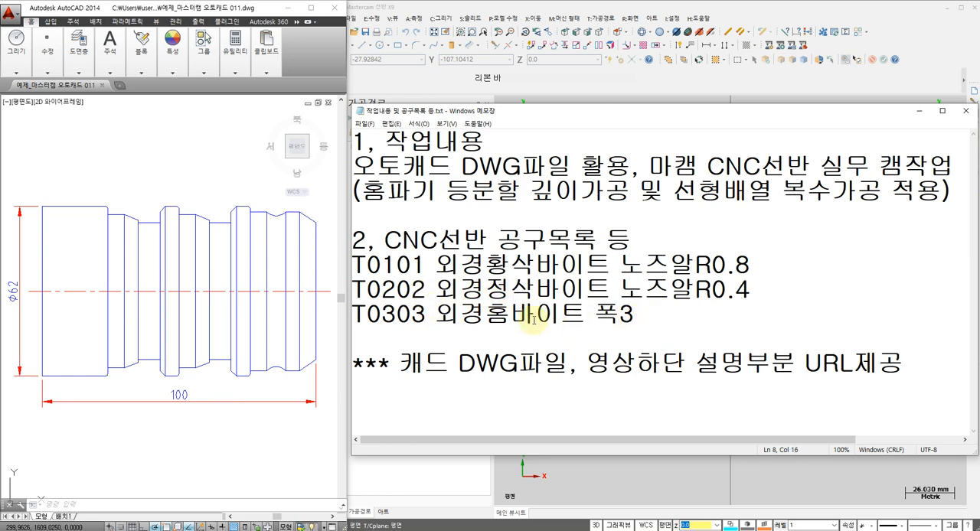
{"action": "left_click", "coordinate": [254, 314]}
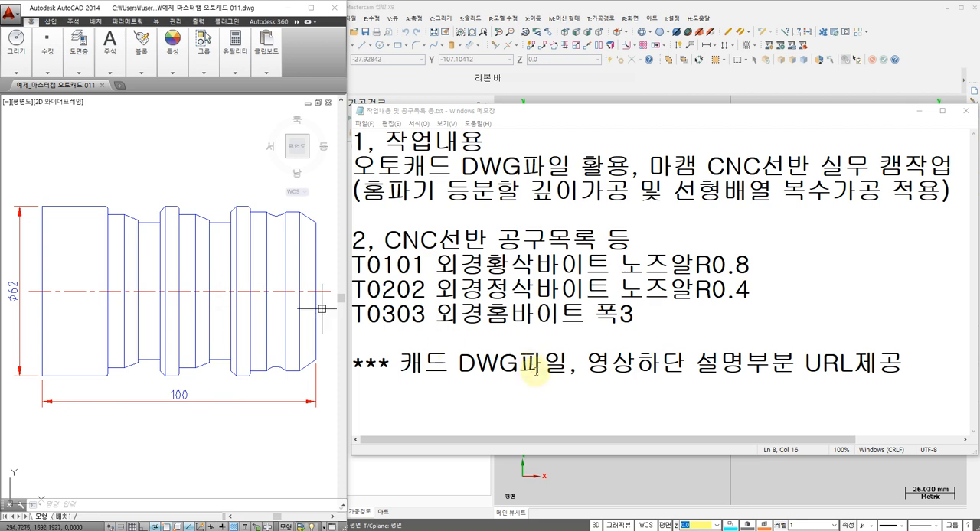
{"action": "left_click_drag", "start_coordinate": [458, 364], "coordinate": [547, 366]}
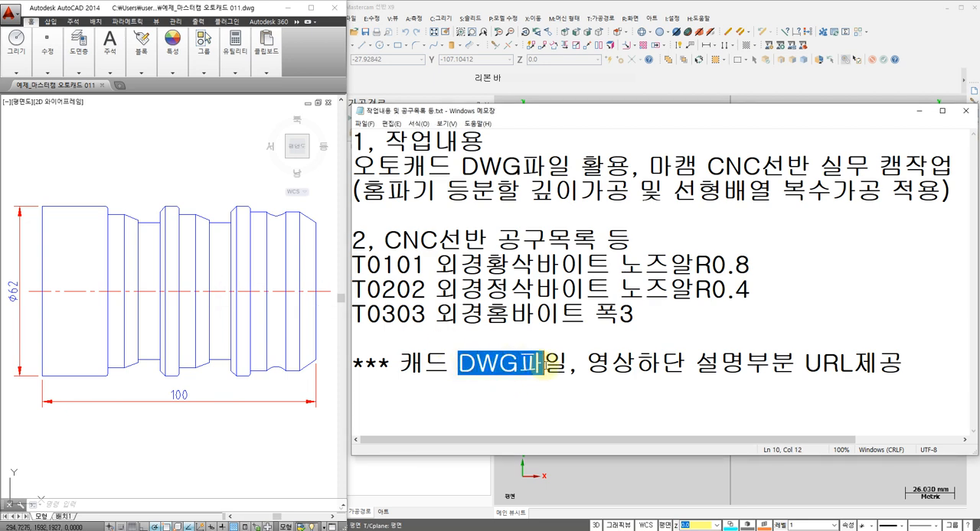
{"action": "left_click", "coordinate": [616, 380]}
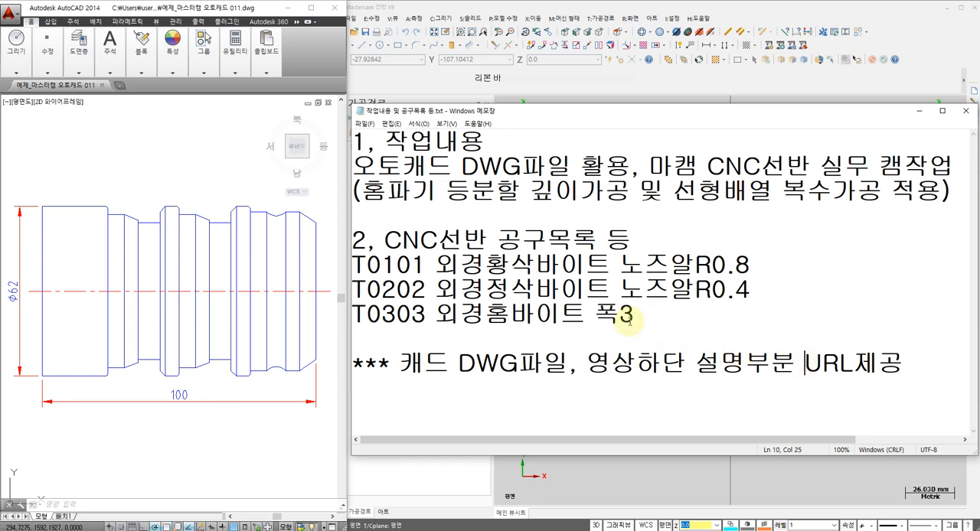
Switch to Mastercam, open the AutoCAD drawing 마스터캠 오토캐드 011.dwg from the Desktop and fit it in the view
{"action": "left_click", "coordinate": [837, 101]}
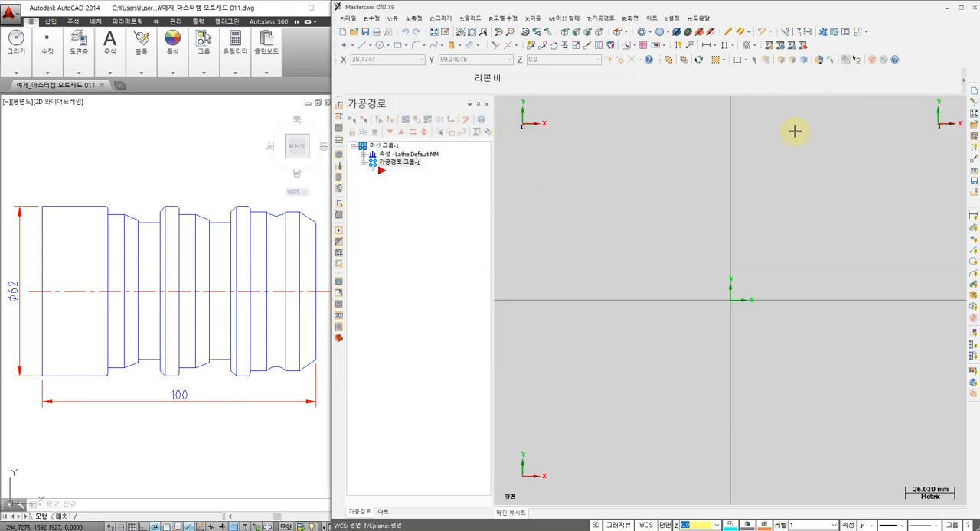
{"action": "middle_click_drag", "start_coordinate": [684, 190], "coordinate": [670, 186]}
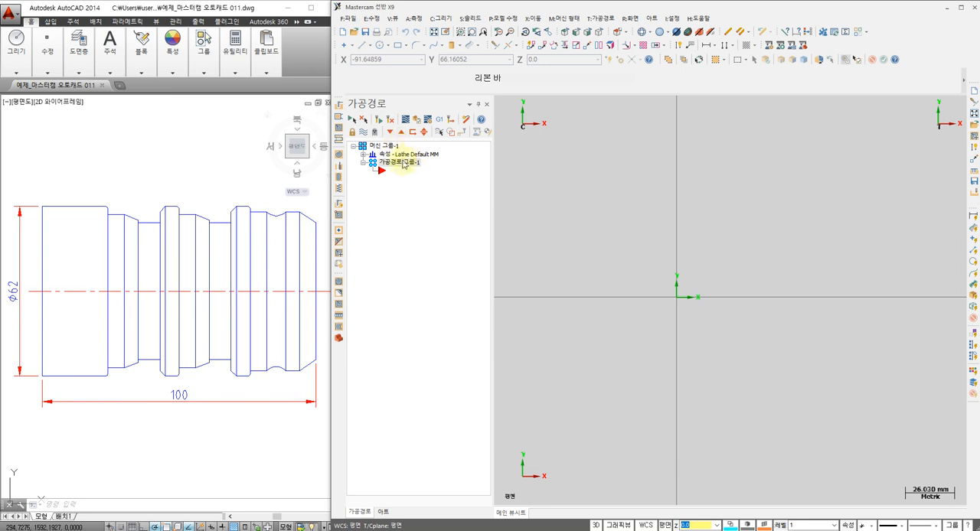
{"action": "left_click", "coordinate": [354, 32]}
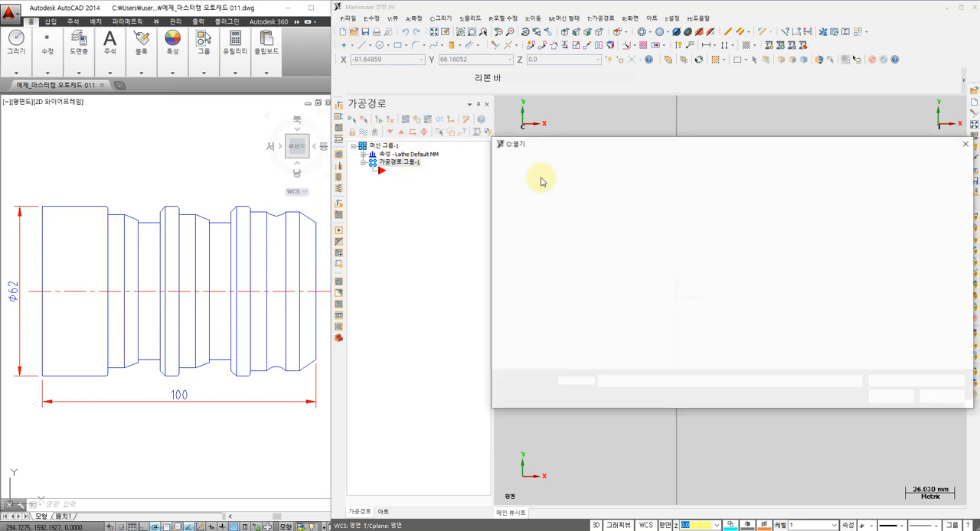
{"action": "left_click", "coordinate": [661, 224]}
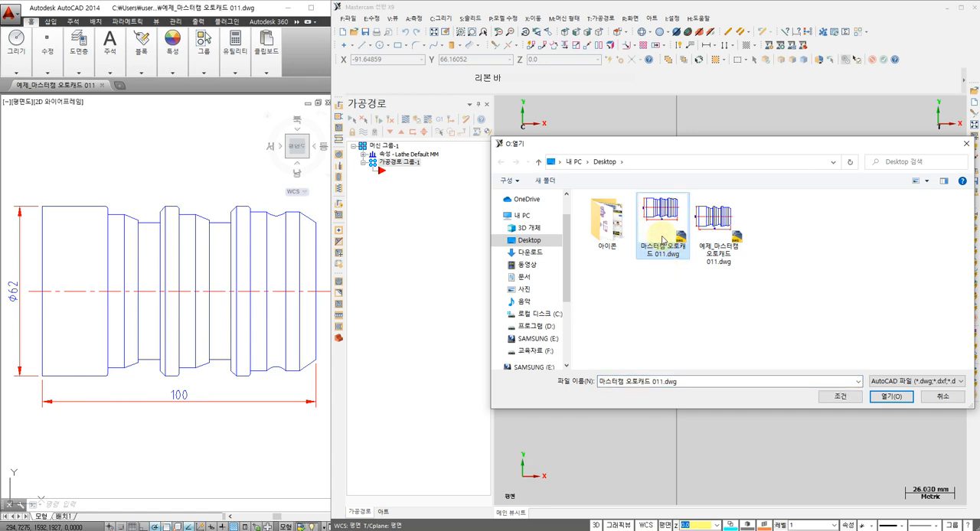
{"action": "left_click", "coordinate": [913, 381]}
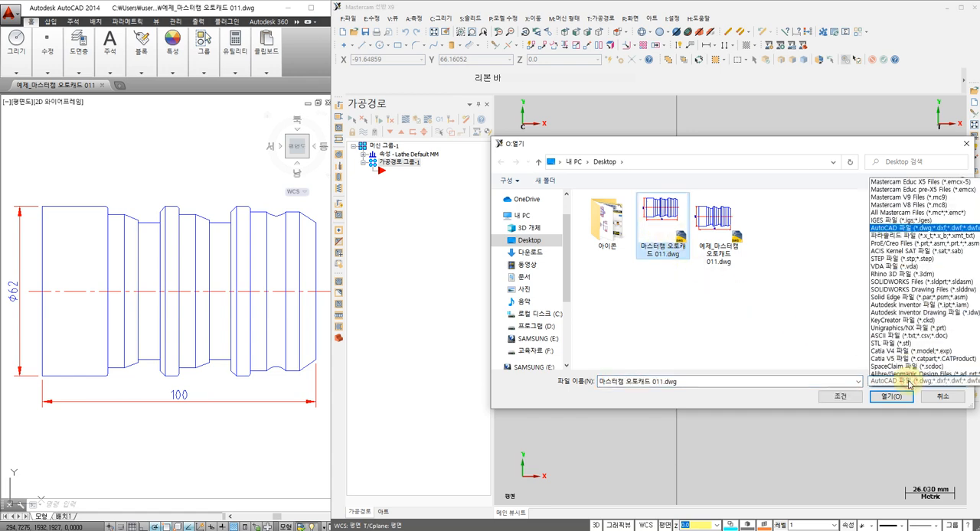
{"action": "left_click", "coordinate": [892, 194]}
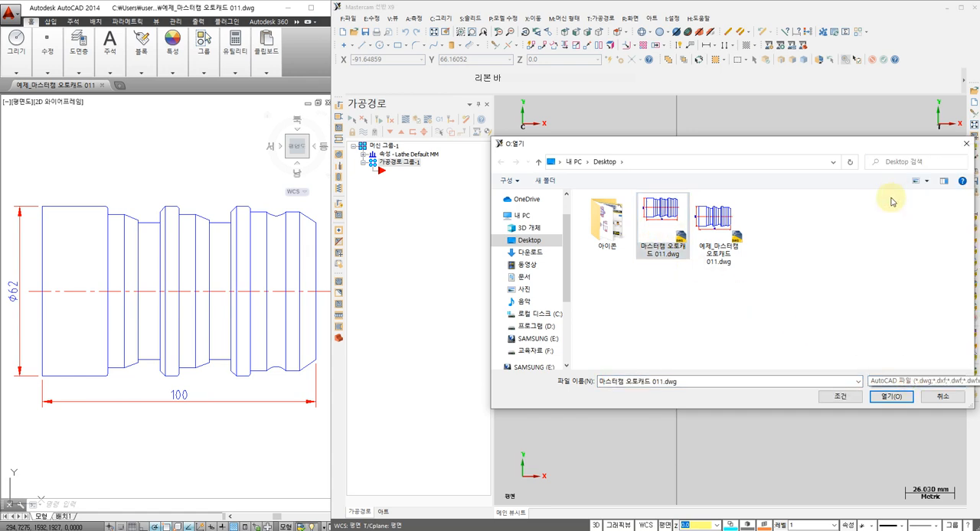
{"action": "left_click", "coordinate": [890, 397]}
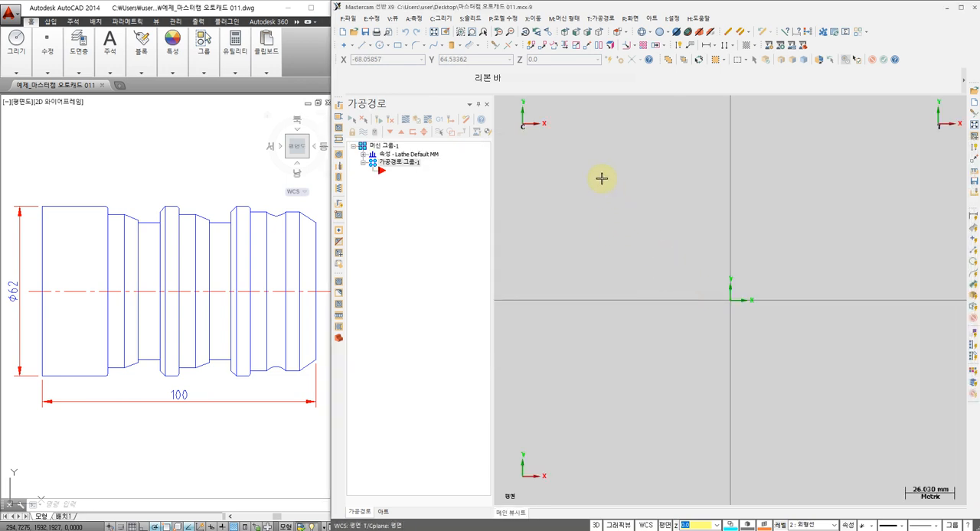
{"action": "right_click", "coordinate": [601, 182]}
{"action": "left_click", "coordinate": [631, 222]}
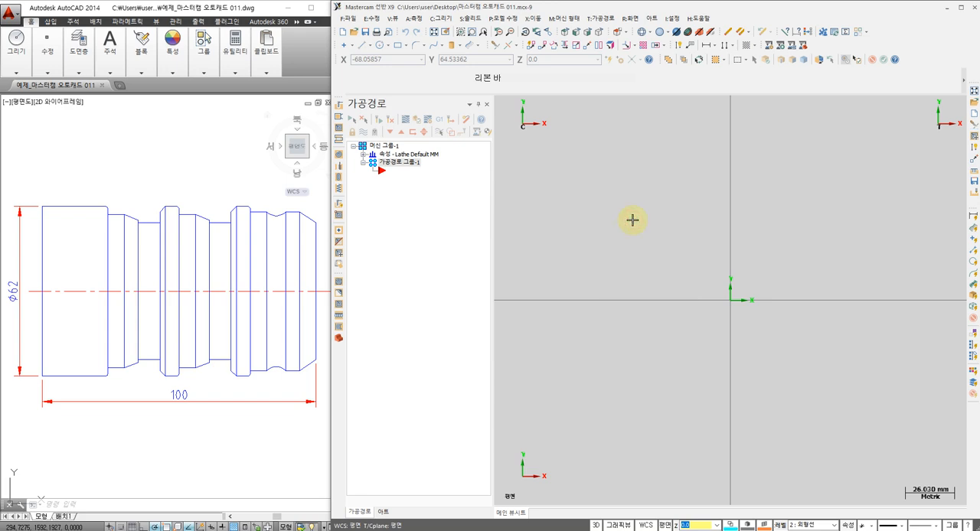
{"action": "scroll", "coordinate": [634, 222], "scroll_direction": "down", "scroll_amount": 1}
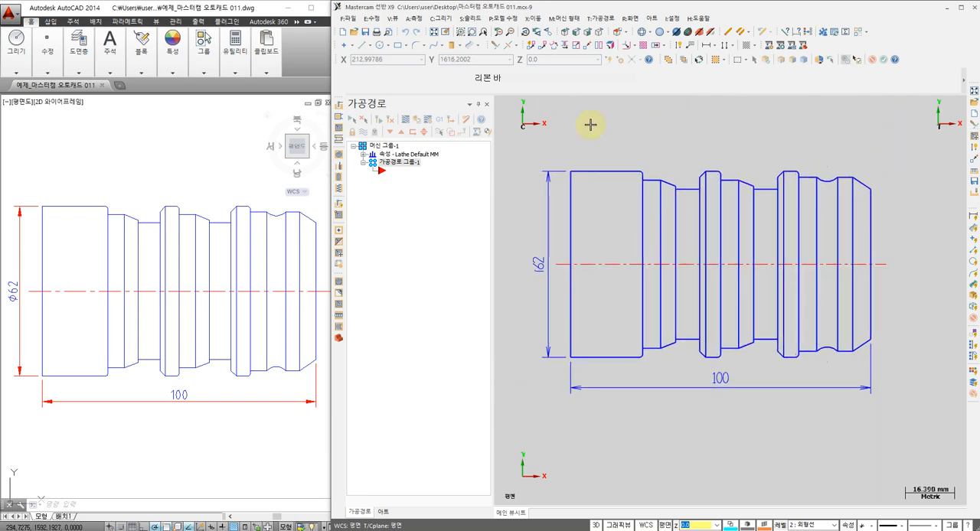
Trim the centreline overhangs at both ends of the part and the lower halves of the two end-face lines
{"action": "left_click", "coordinate": [495, 45]}
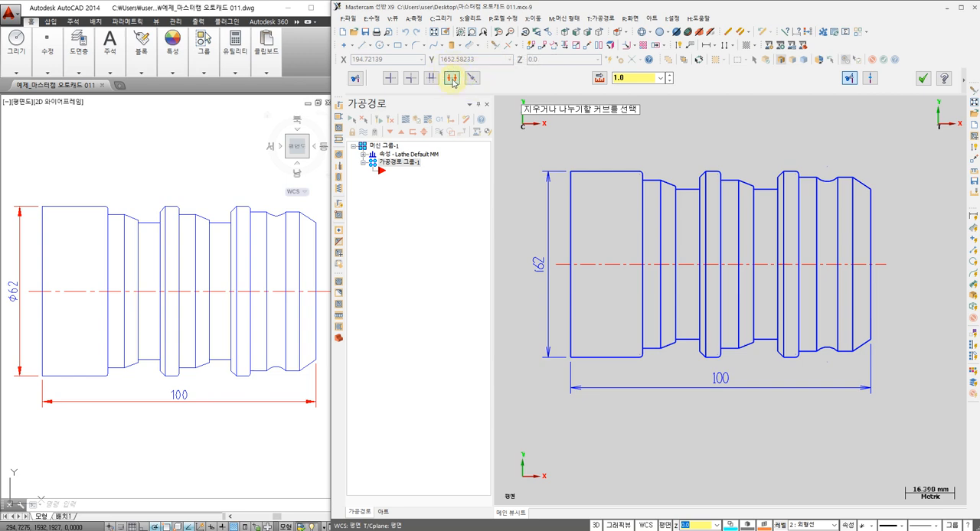
{"action": "left_click", "coordinate": [882, 265]}
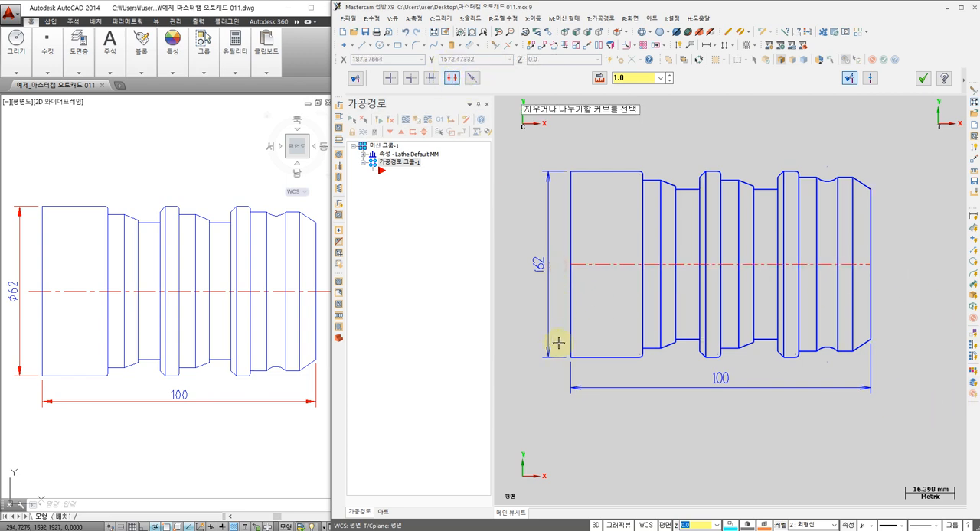
{"action": "left_click", "coordinate": [871, 291]}
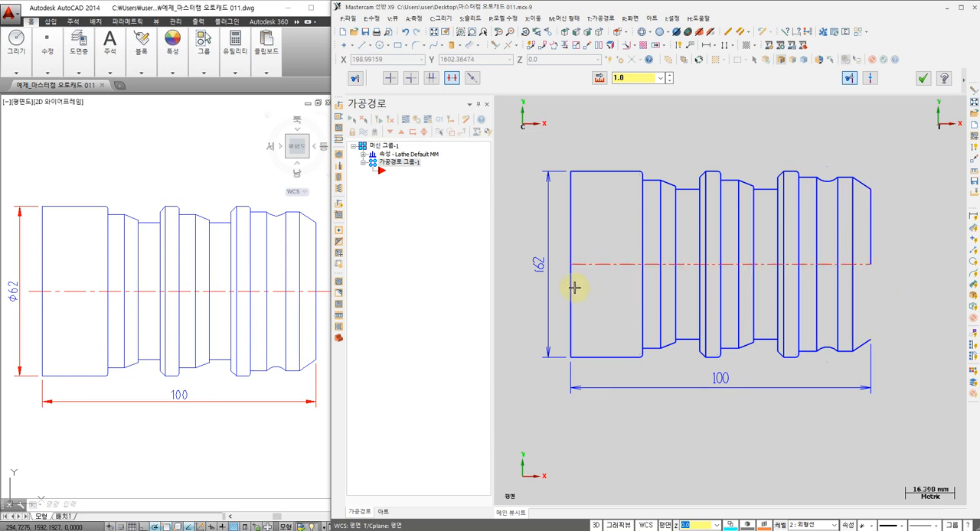
Trim away the portions above the centreline of all interior vertical lines, leaving only the upper outer profile
{"action": "left_click", "coordinate": [838, 226]}
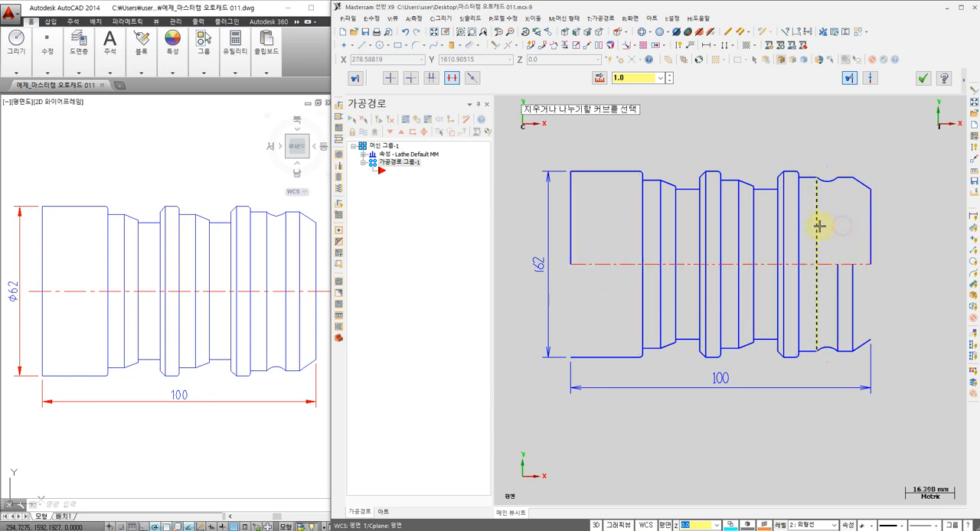
{"action": "left_click", "coordinate": [817, 225]}
{"action": "left_click", "coordinate": [799, 221]}
{"action": "left_click", "coordinate": [784, 224]}
{"action": "left_click", "coordinate": [780, 228]}
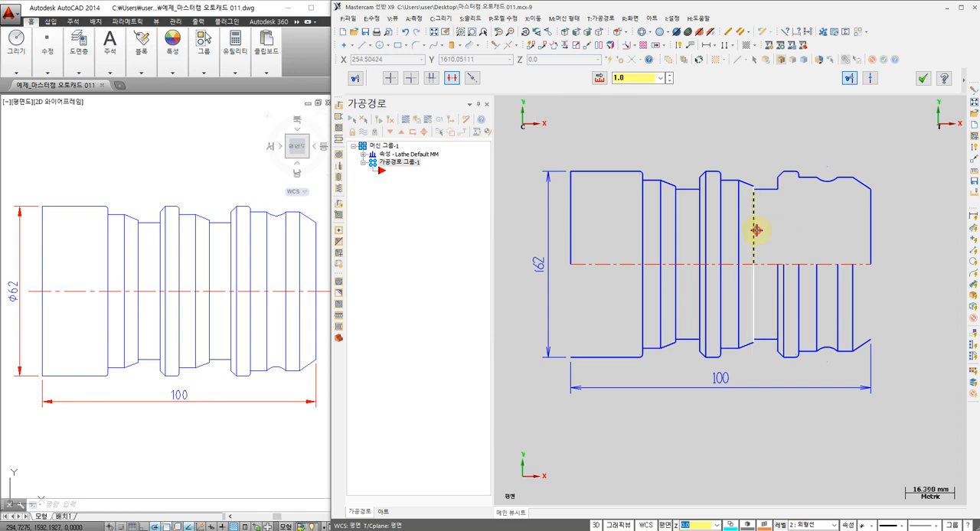
{"action": "left_click", "coordinate": [756, 229]}
{"action": "left_click", "coordinate": [740, 230]}
{"action": "left_click", "coordinate": [722, 231]}
{"action": "left_click", "coordinate": [707, 233]}
{"action": "left_click", "coordinate": [701, 232]}
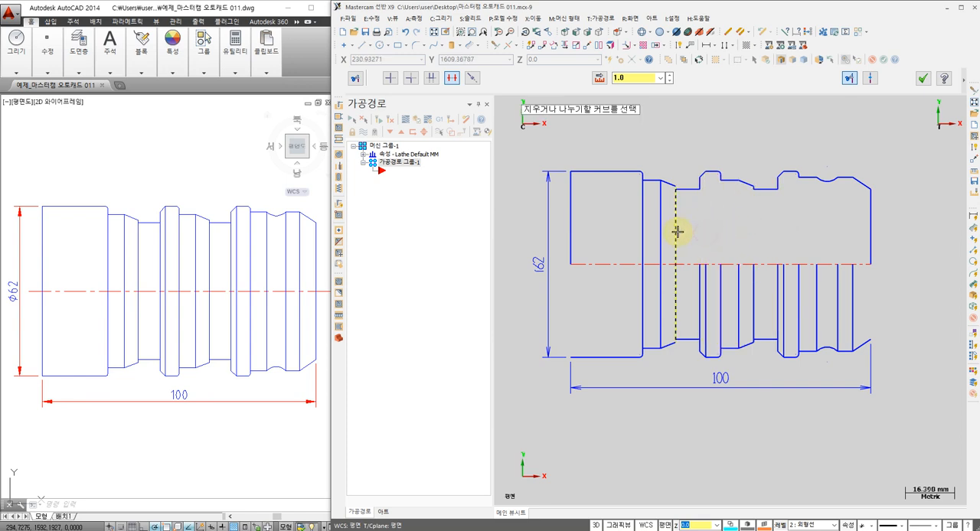
{"action": "left_click", "coordinate": [677, 228]}
{"action": "left_click", "coordinate": [660, 228]}
{"action": "left_click", "coordinate": [642, 225]}
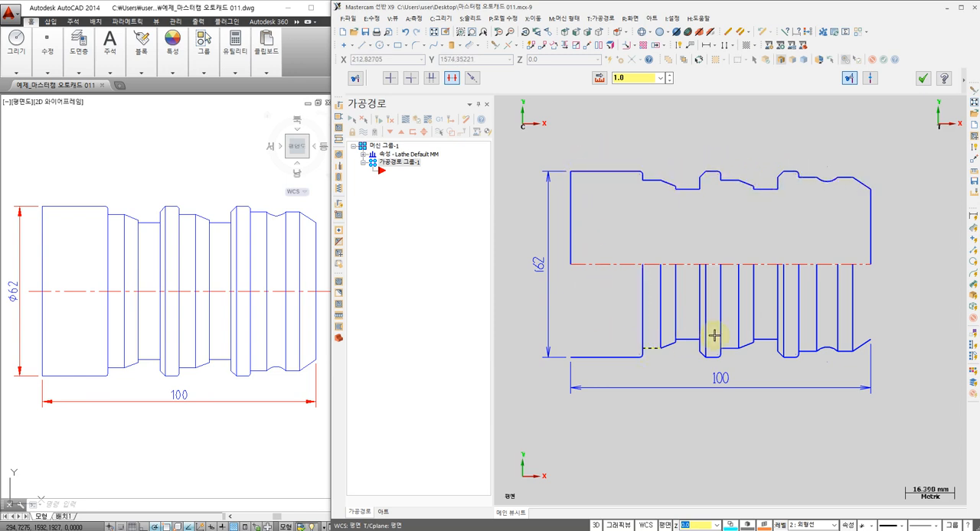
{"action": "left_click", "coordinate": [923, 79]}
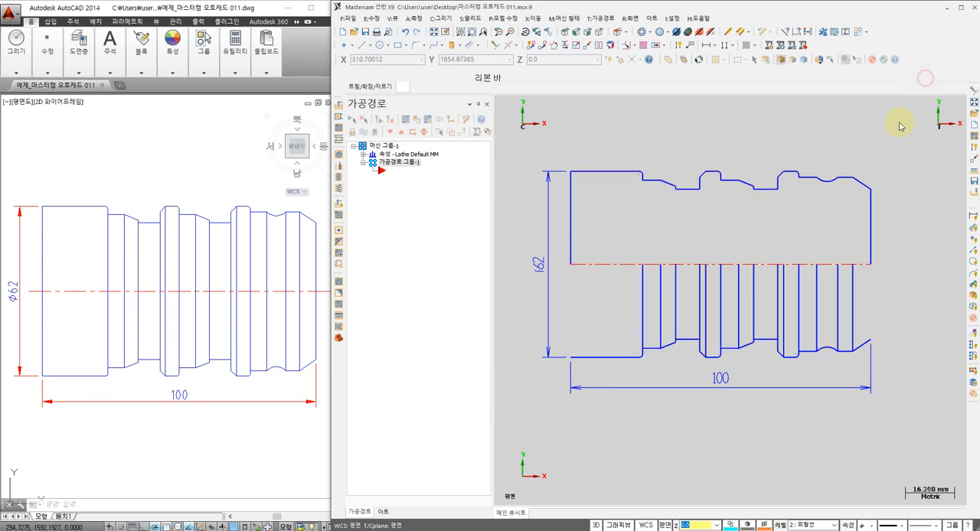
Move all geometry to the origin, using the right end of the centreline as the base point, and fit the view
{"action": "left_click", "coordinate": [588, 47]}
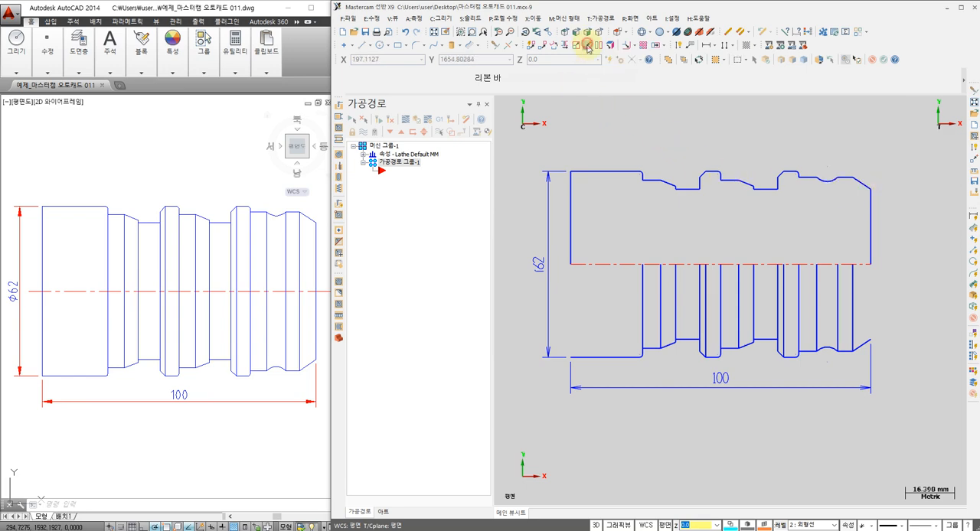
{"action": "left_click", "coordinate": [875, 263]}
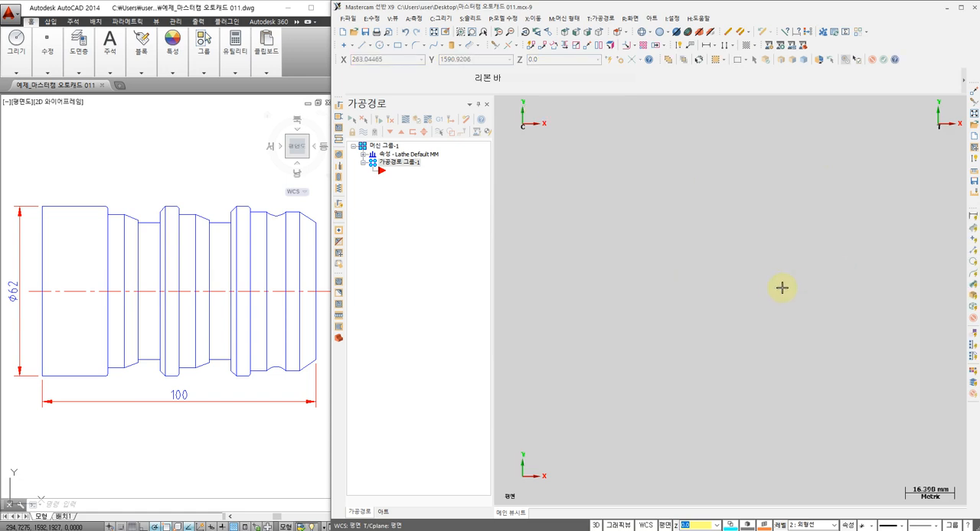
{"action": "right_click", "coordinate": [556, 149]}
{"action": "left_click", "coordinate": [602, 202]}
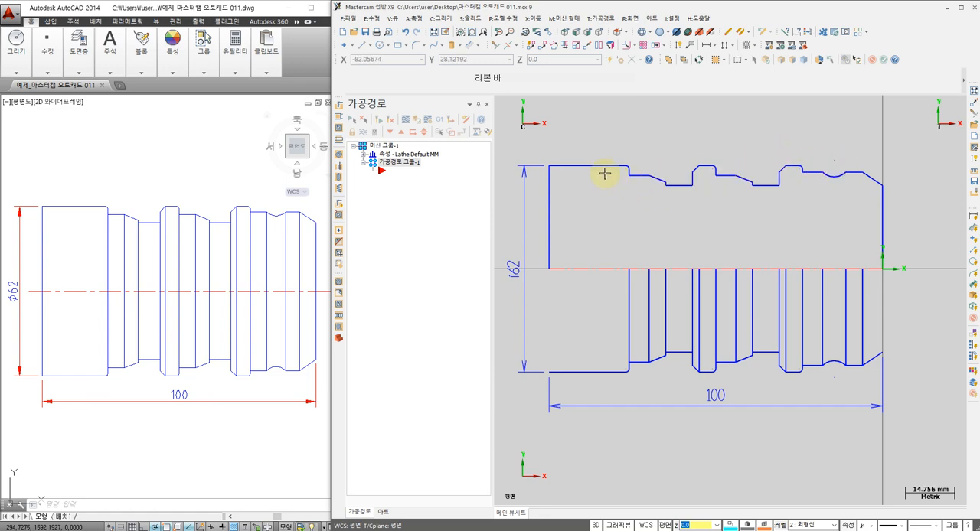
{"action": "left_click", "coordinate": [667, 530]}
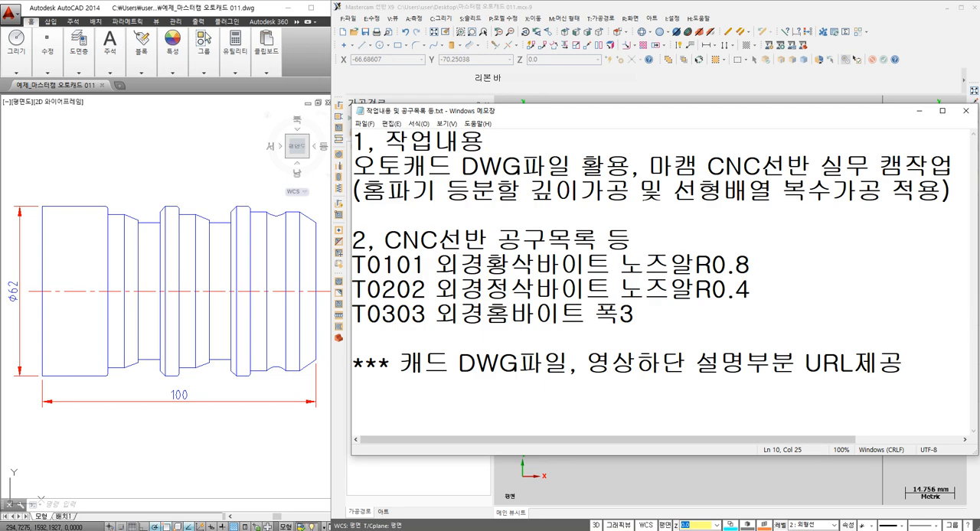
{"action": "left_click", "coordinate": [668, 529]}
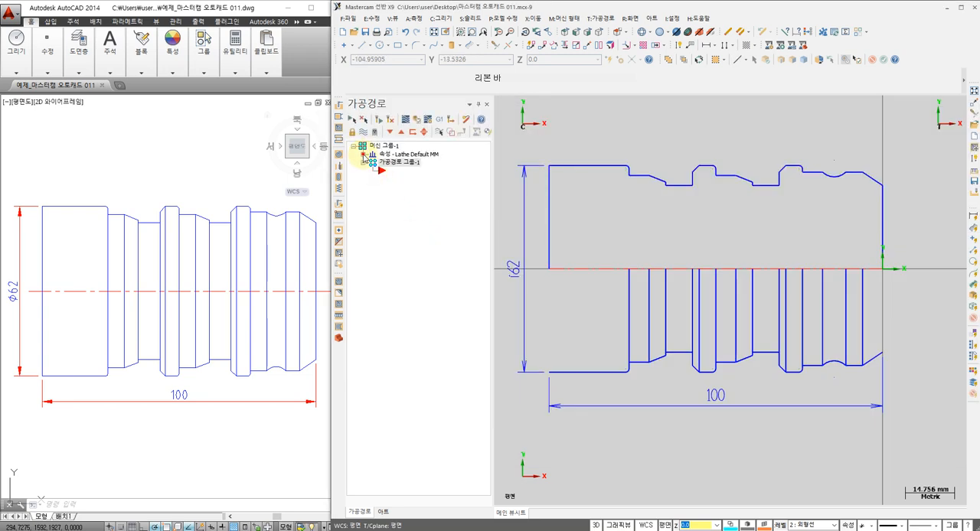
Open the left-spindle stock properties in the stock setup and set the cylinder's outer diameter to 65 mm
{"action": "left_click", "coordinate": [363, 155]}
{"action": "left_click", "coordinate": [406, 179]}
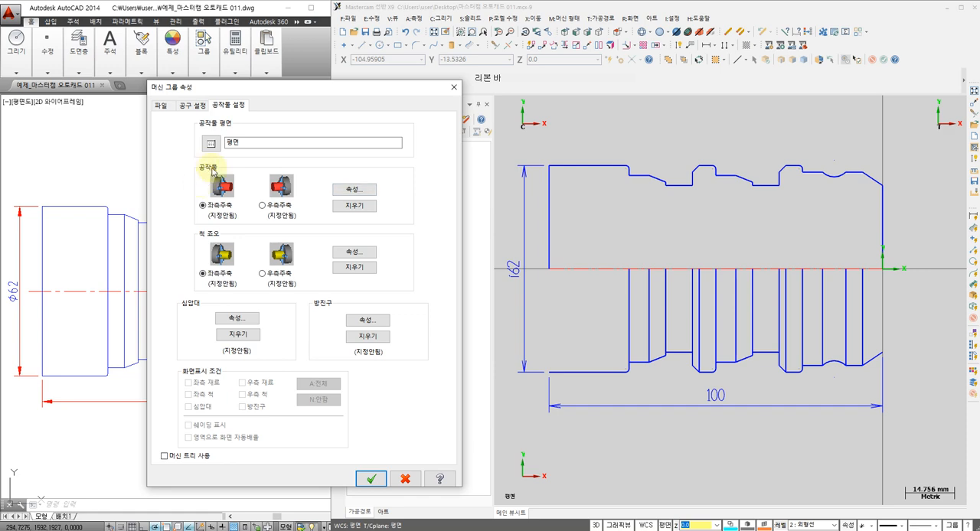
{"action": "left_click", "coordinate": [354, 189]}
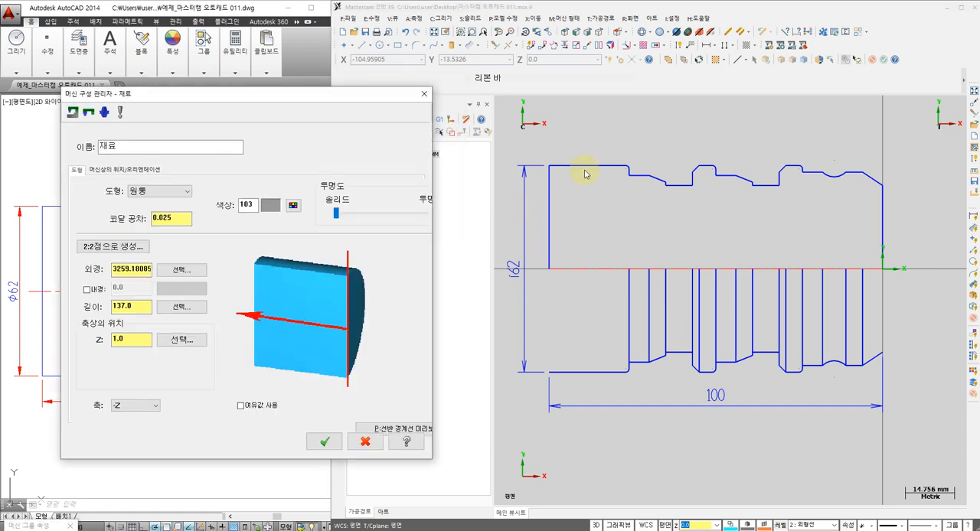
{"action": "left_click", "coordinate": [181, 273]}
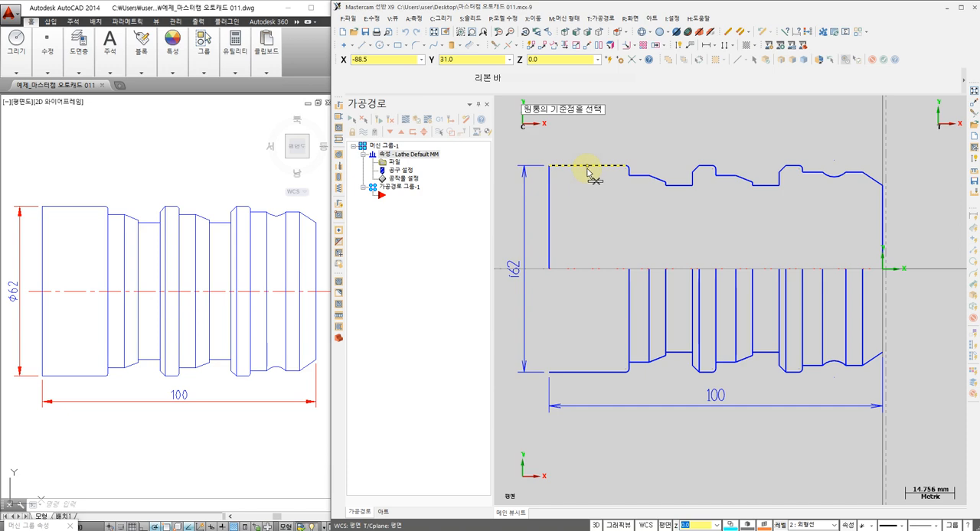
{"action": "left_click", "coordinate": [586, 166]}
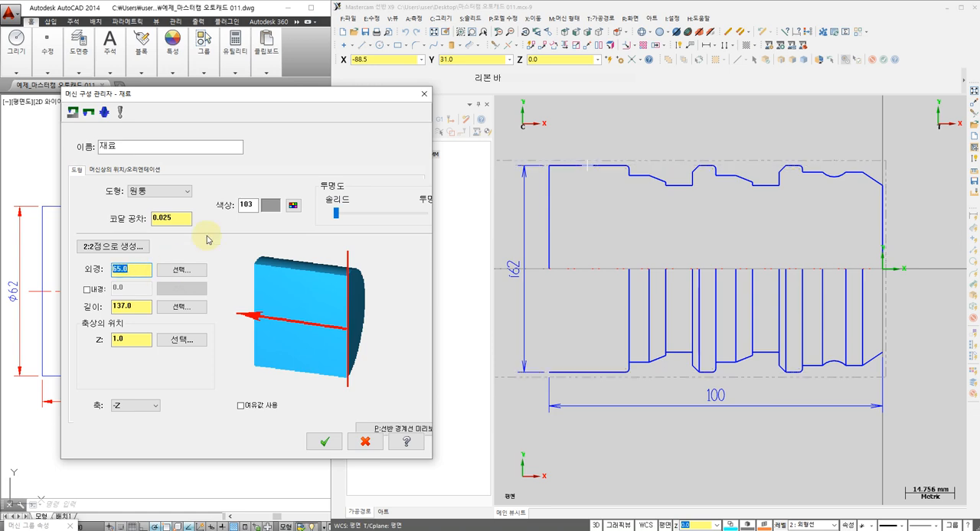
Define the stock length from the centreline and set it to 101 mm, with the Z position at 0
{"action": "left_click", "coordinate": [184, 306]}
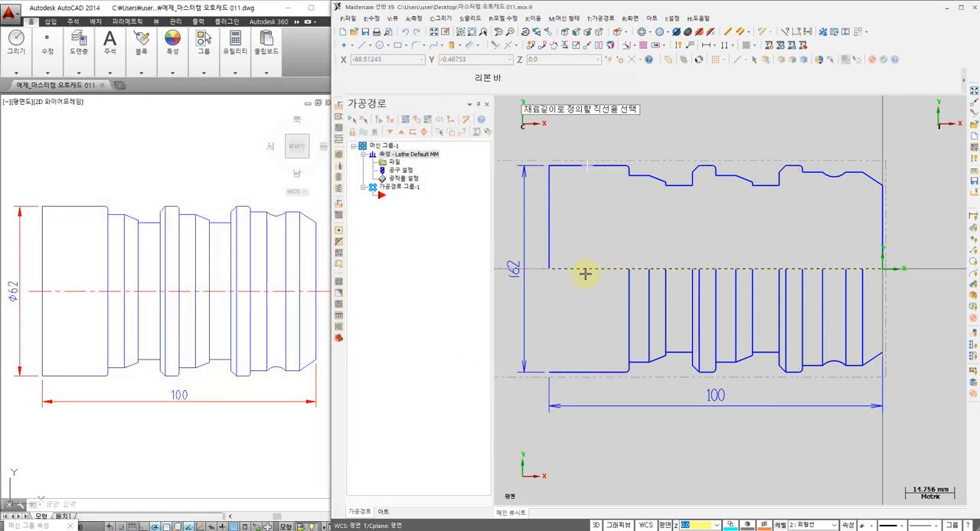
{"action": "left_click", "coordinate": [585, 270]}
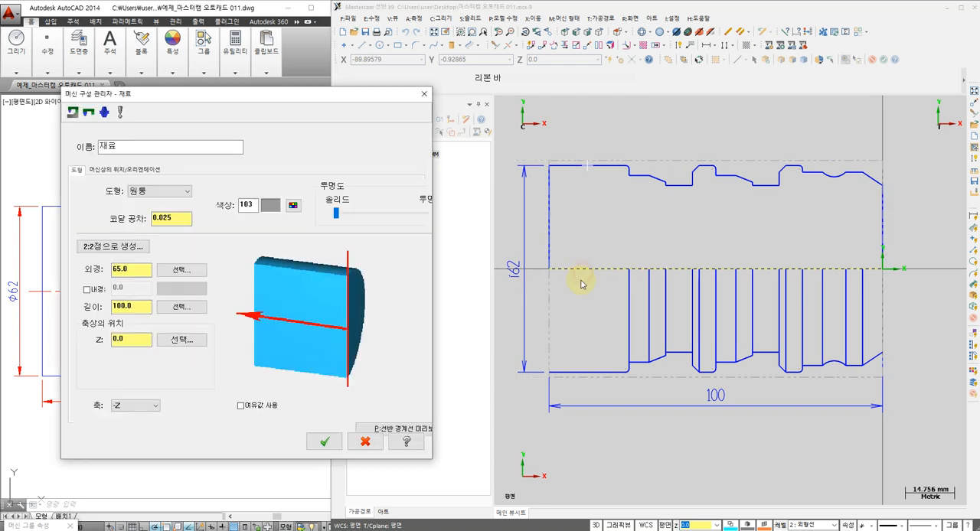
{"action": "double_click", "coordinate": [134, 306]}
{"action": "key", "text": "Return"}
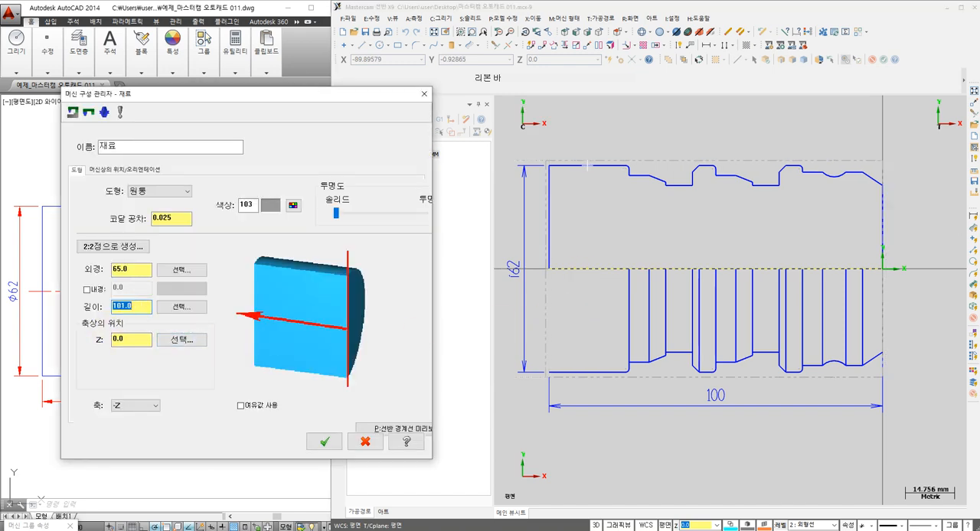
Set the stock's axial Z position to 1.0 and accept the stock definition
{"action": "double_click", "coordinate": [133, 339]}
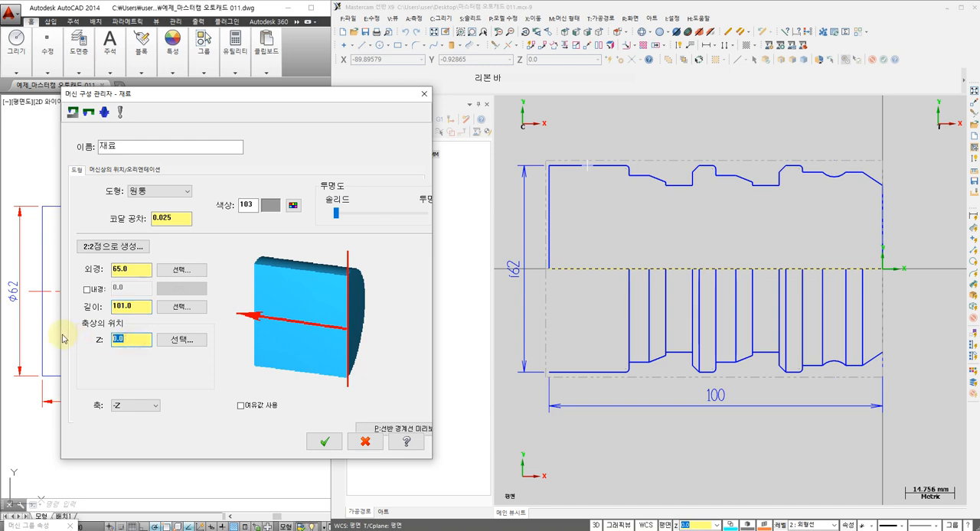
{"action": "type", "text": "1"}
{"action": "key", "text": "Return"}
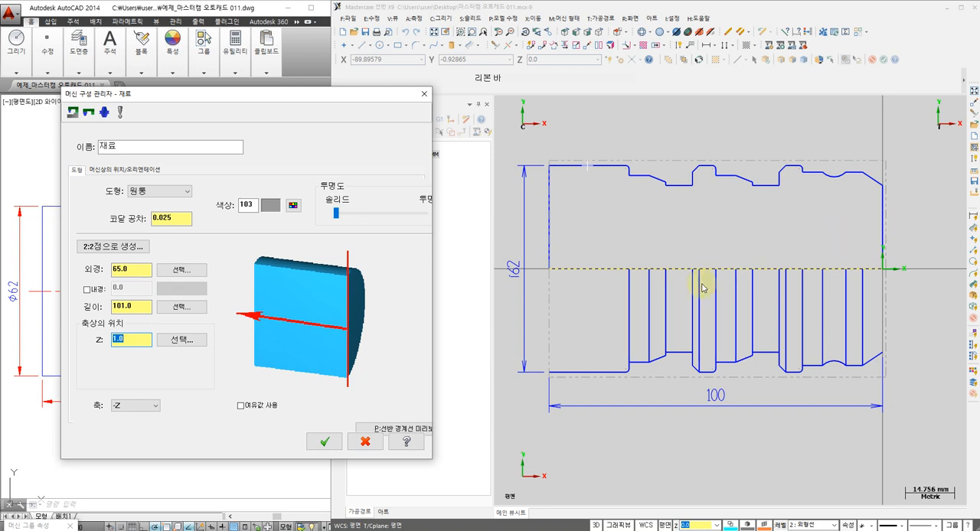
{"action": "left_click", "coordinate": [325, 443]}
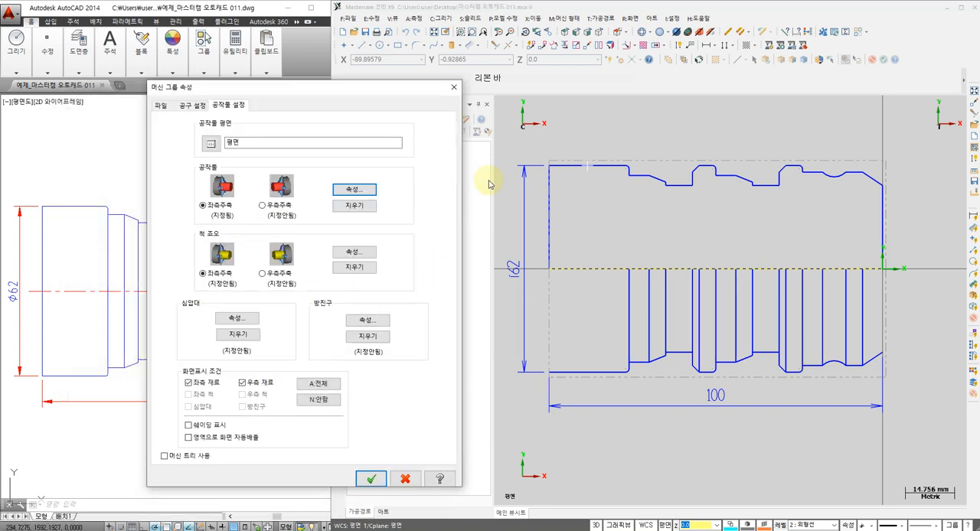
Define the left-spindle chuck jaws with clamping method OD #1, positioned from the stock with a grip length of 15 mm, and accept the machine group setup
{"action": "left_click", "coordinate": [354, 252]}
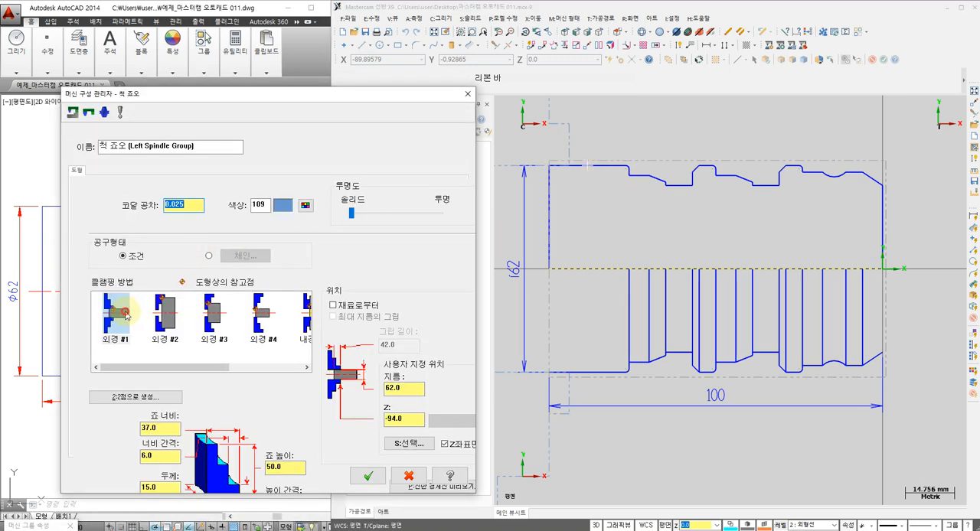
{"action": "left_click", "coordinate": [116, 313]}
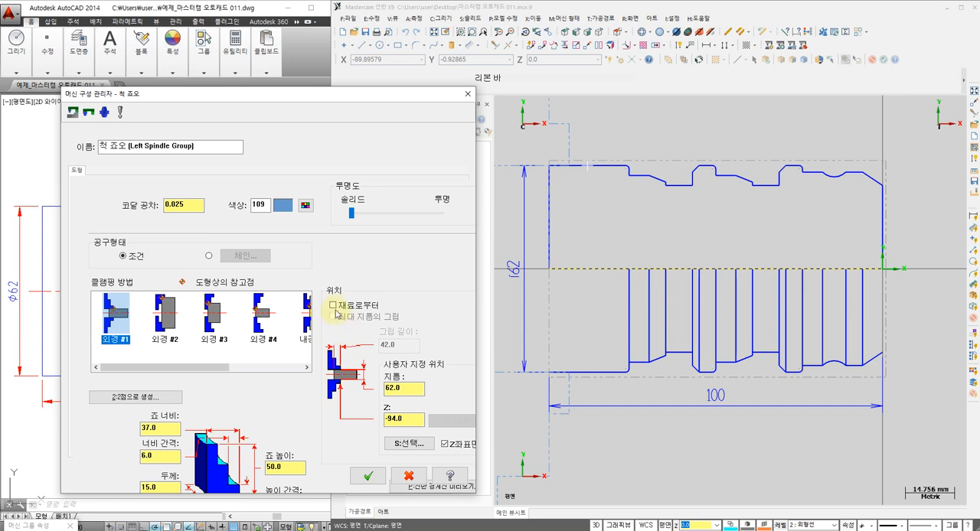
{"action": "left_click", "coordinate": [333, 306]}
{"action": "double_click", "coordinate": [406, 345]}
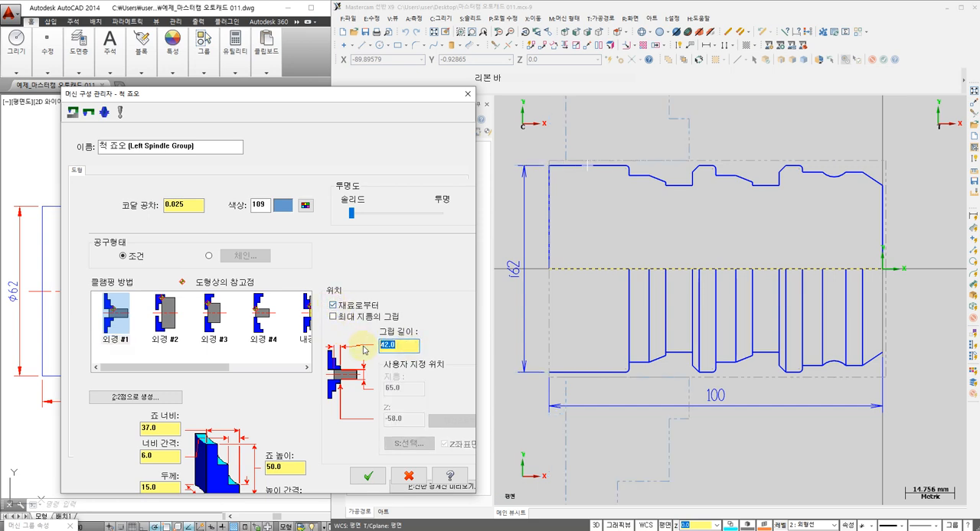
{"action": "type", "text": "20"}
{"action": "key", "text": "Return"}
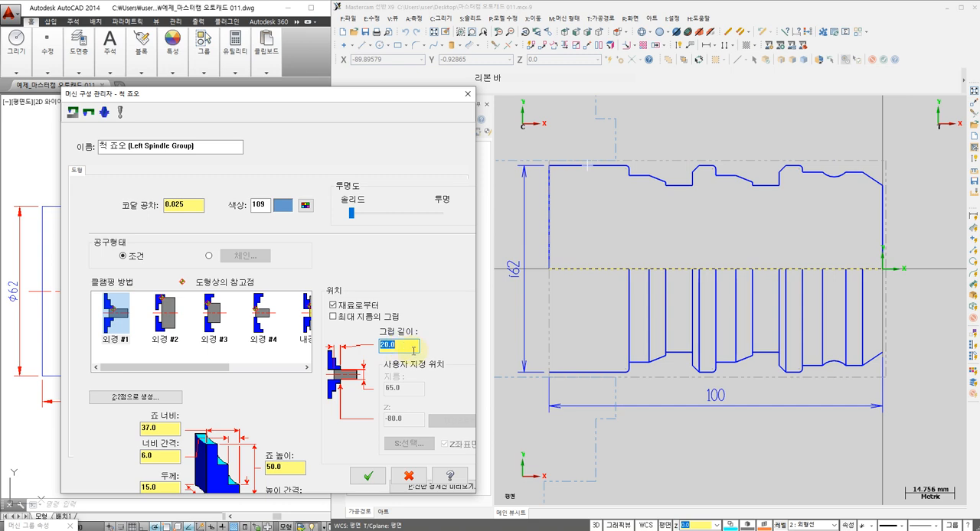
{"action": "type", "text": "15"}
{"action": "key", "text": "Return"}
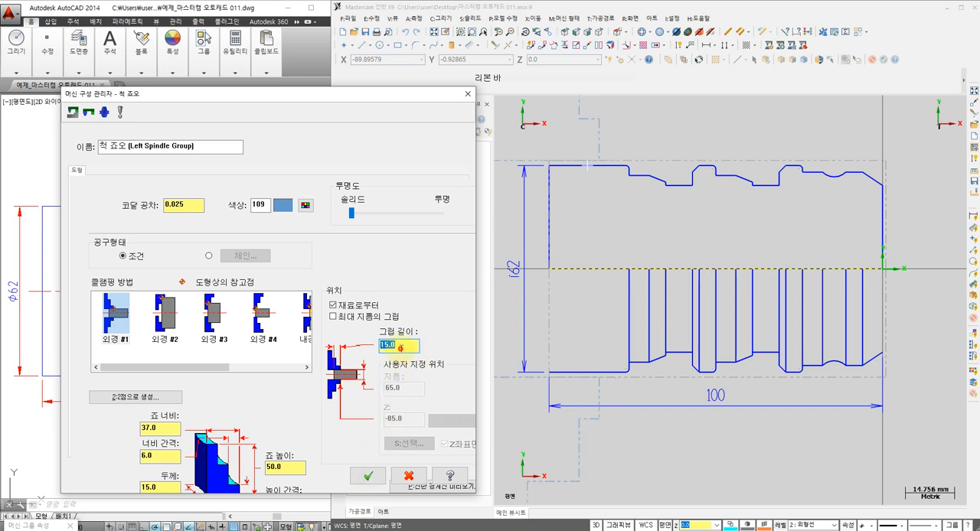
{"action": "left_click", "coordinate": [399, 347]}
{"action": "key", "text": "Return"}
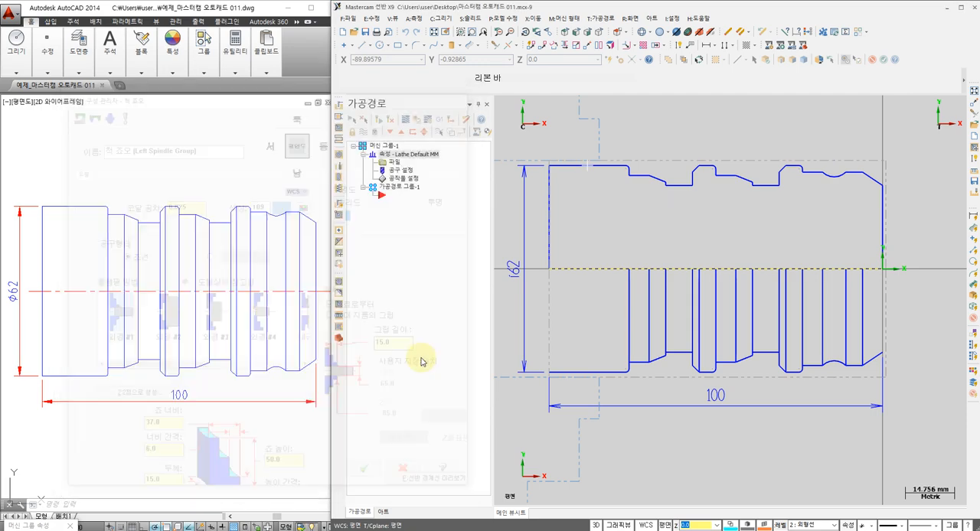
{"action": "key", "text": "Return"}
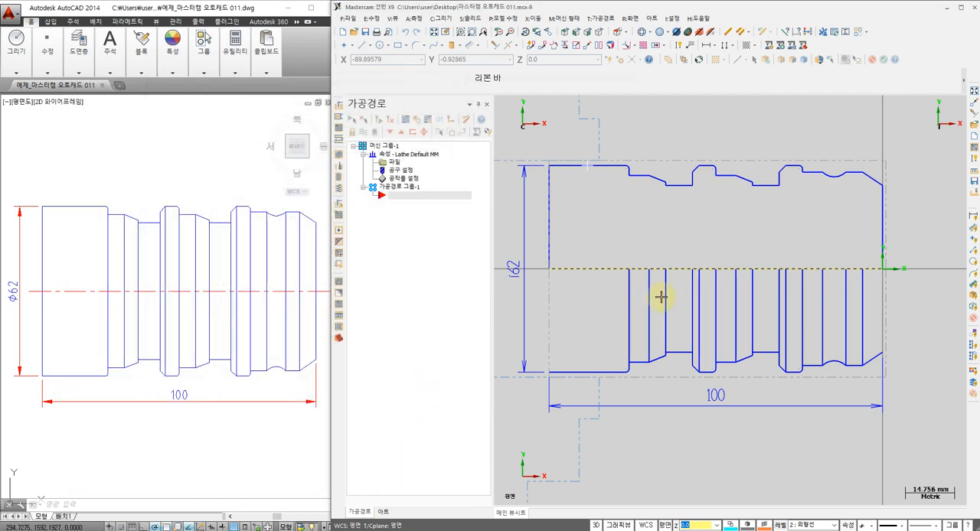
Break the upper horizontal line of the profile's large-diameter section just past the chuck jaws, at about X -82
{"action": "scroll", "coordinate": [632, 334], "scroll_direction": "down", "scroll_amount": 1}
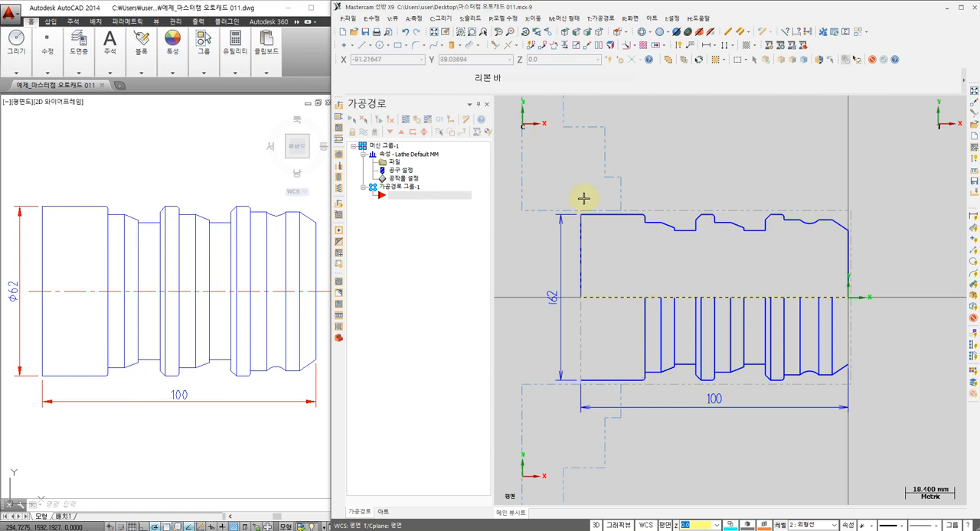
{"action": "scroll", "coordinate": [581, 192], "scroll_direction": "up", "scroll_amount": 1}
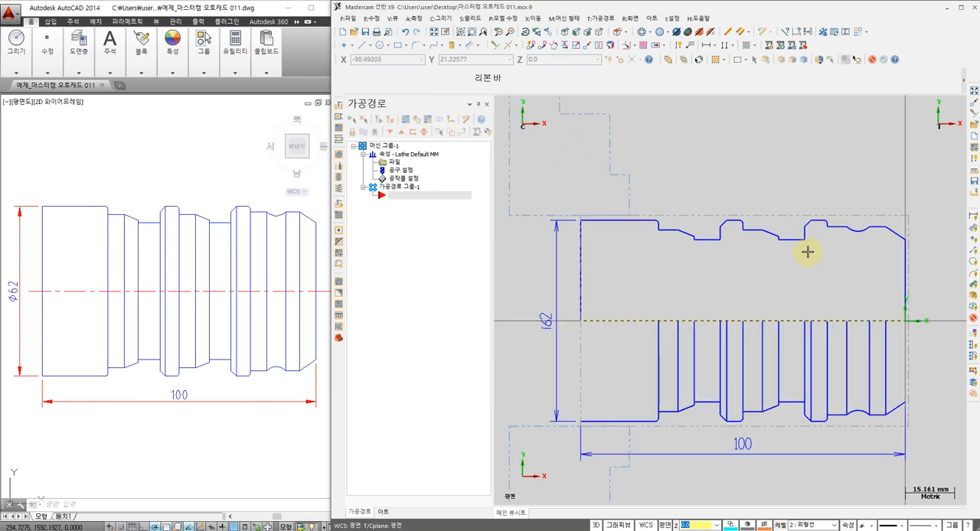
{"action": "scroll", "coordinate": [871, 260], "scroll_direction": "up", "scroll_amount": 1}
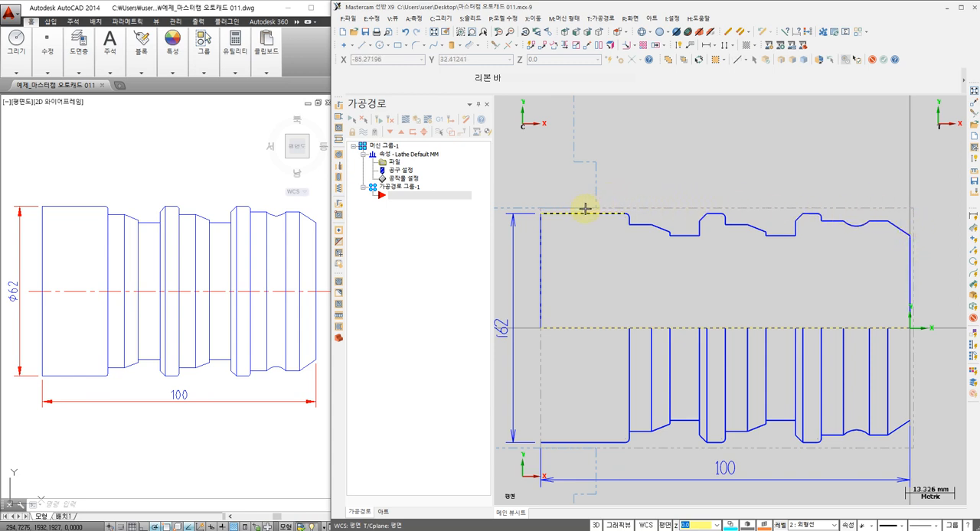
{"action": "mouse_move", "coordinate": [599, 249]}
{"action": "middle_mouse_down"}
{"action": "mouse_move", "coordinate": [575, 240]}
{"action": "mouse_move", "coordinate": [597, 227]}
{"action": "mouse_move", "coordinate": [619, 245]}
{"action": "middle_mouse_up"}
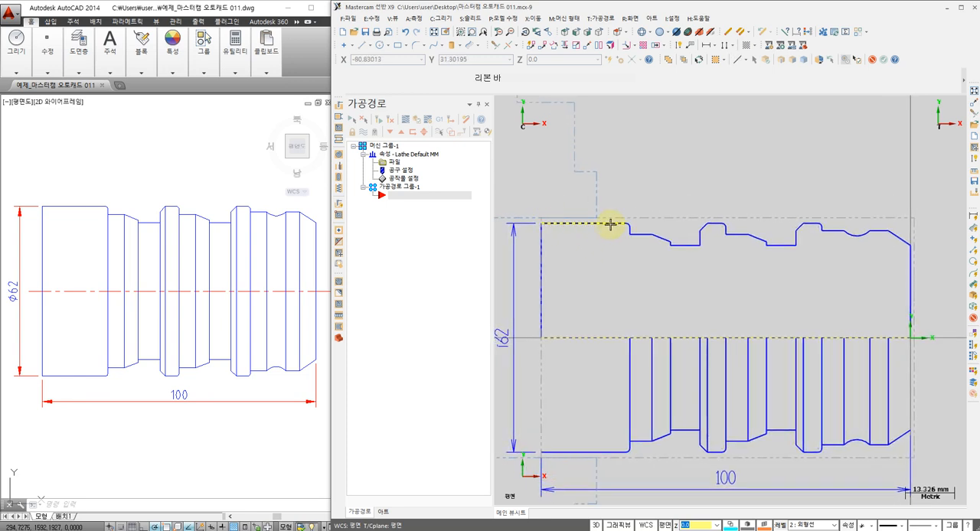
{"action": "left_click", "coordinate": [509, 47]}
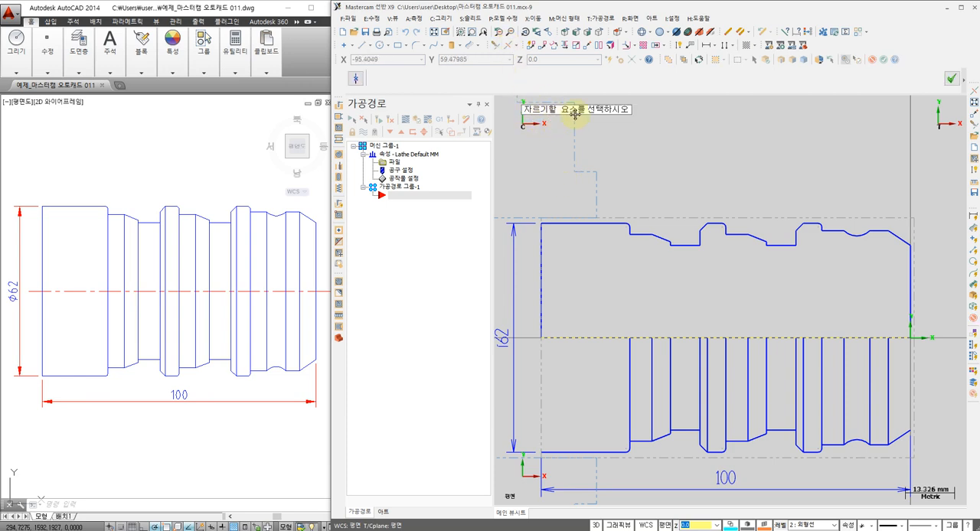
{"action": "left_click", "coordinate": [575, 225]}
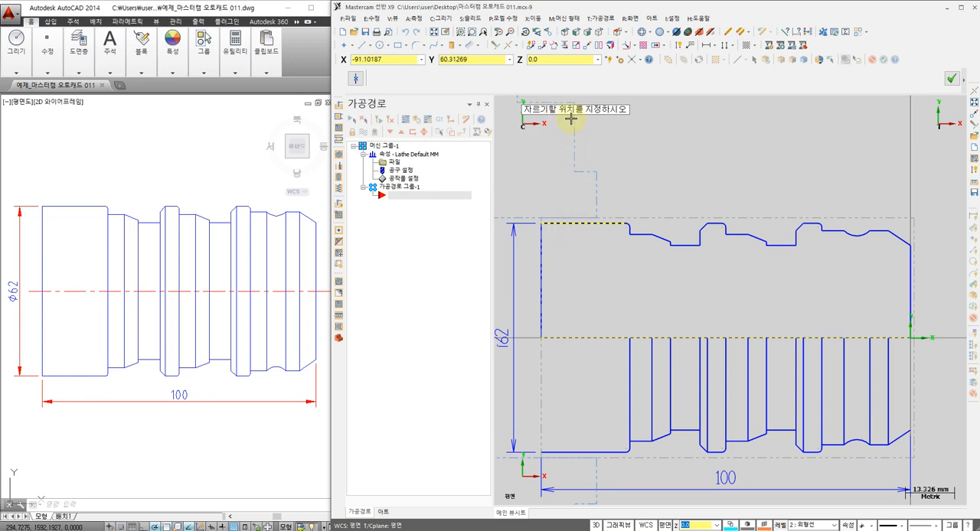
{"action": "left_click", "coordinate": [609, 223]}
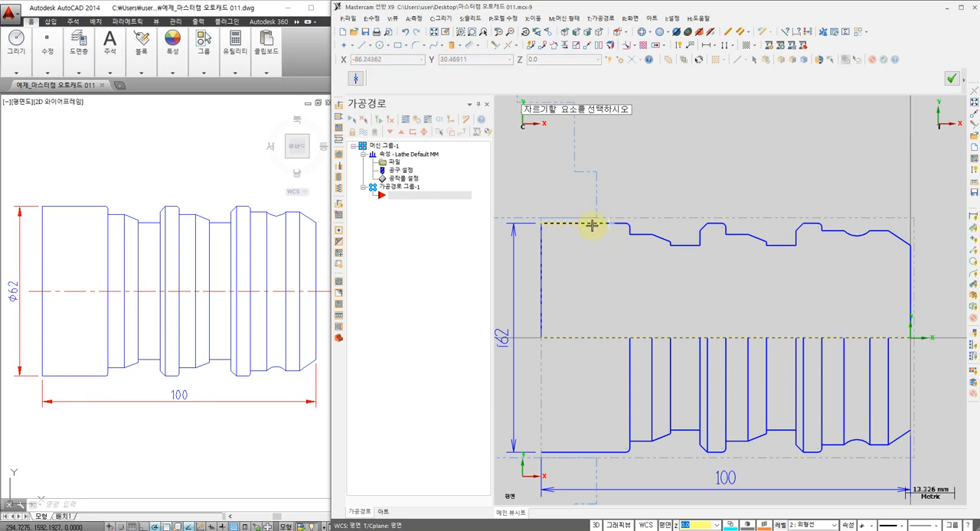
{"action": "left_click", "coordinate": [951, 79]}
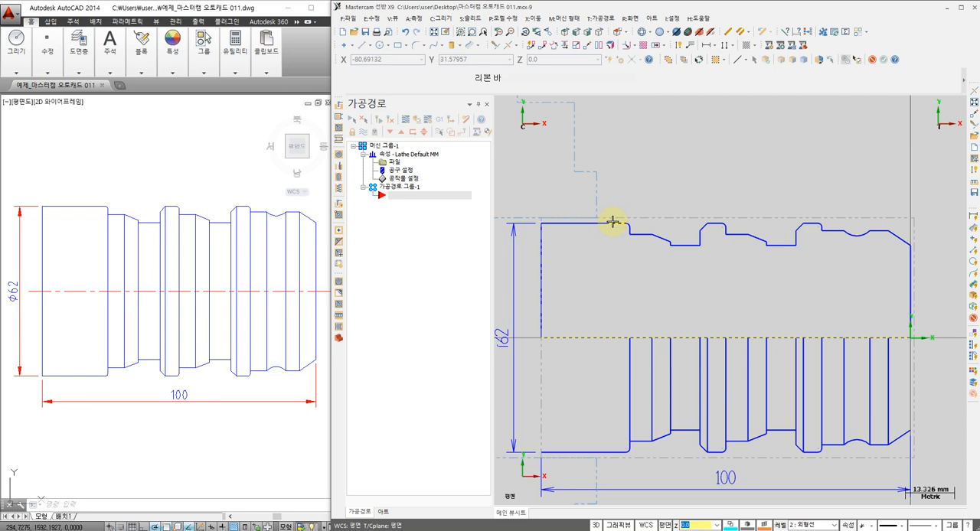
Create a lathe facing toolpath with tool T0101, a spindle speed of 180 CSS and a maximum spindle speed of 2500
{"action": "middle_click_drag", "start_coordinate": [691, 178], "coordinate": [673, 158]}
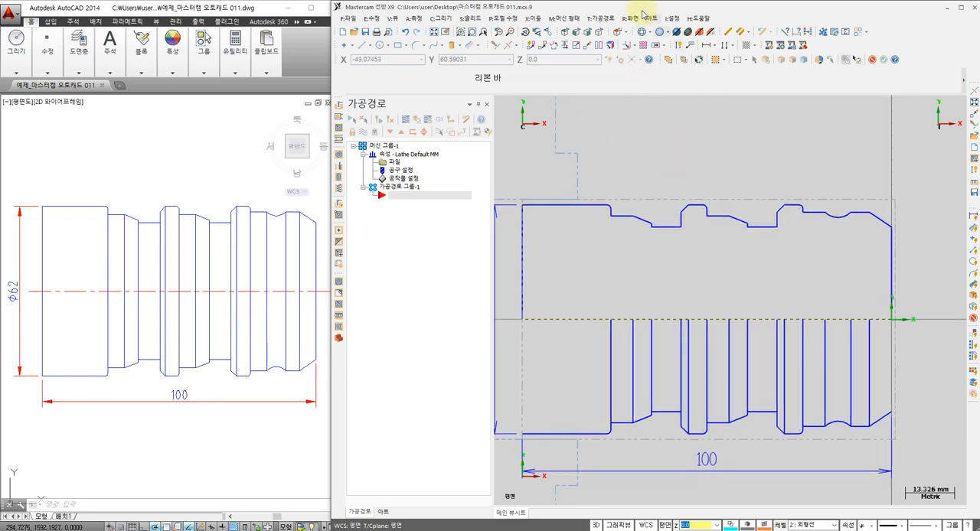
{"action": "left_click", "coordinate": [610, 18]}
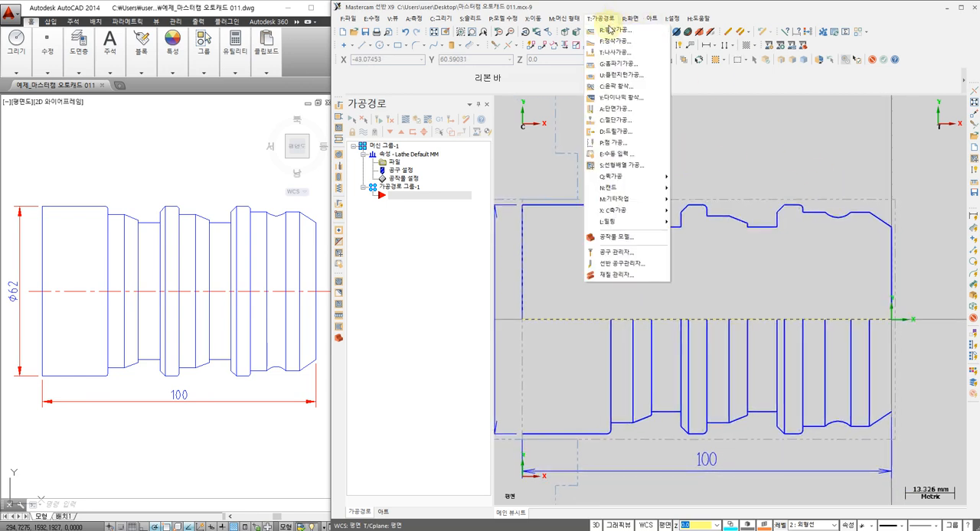
{"action": "left_click", "coordinate": [626, 108]}
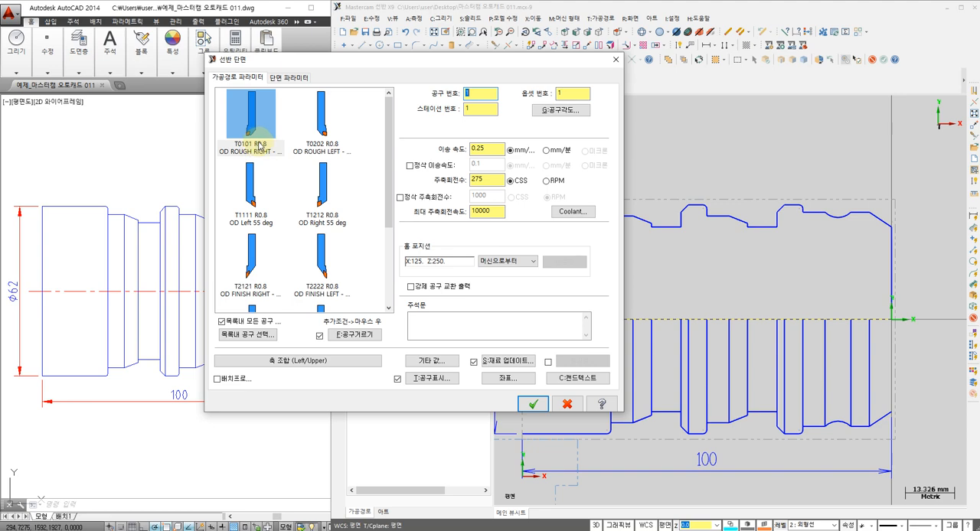
{"action": "left_click", "coordinate": [489, 108]}
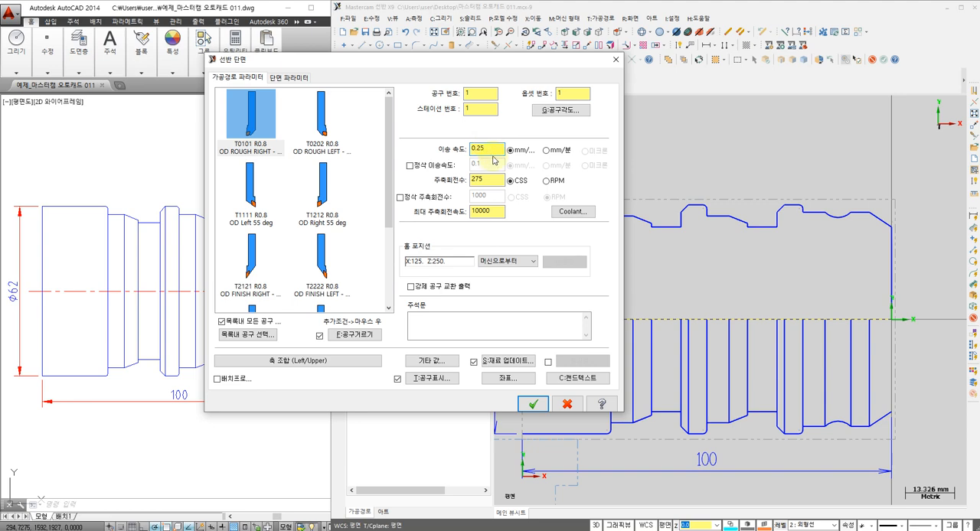
{"action": "double_click", "coordinate": [494, 181]}
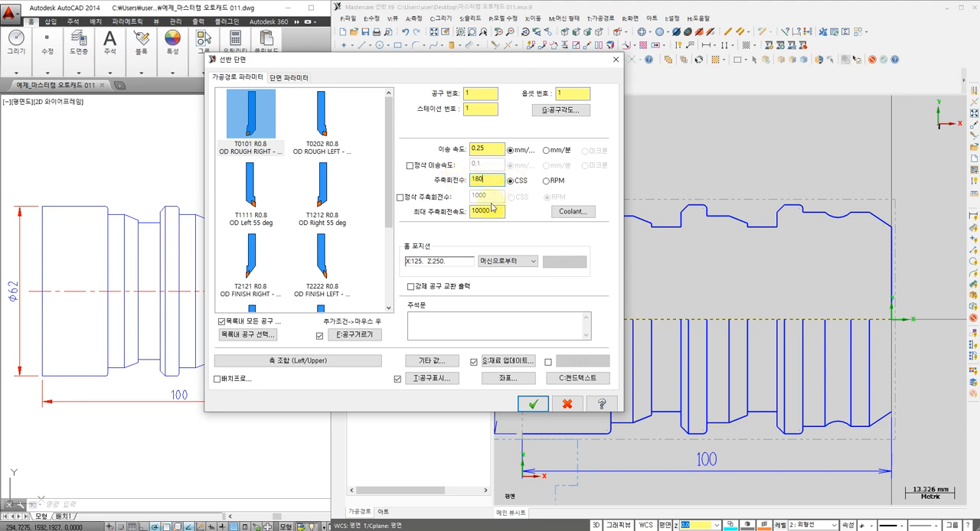
{"action": "double_click", "coordinate": [492, 210]}
{"action": "type", "text": "2500"}
{"action": "double_click", "coordinate": [489, 211]}
Turn on Flood coolant for the facing operation
{"action": "left_click", "coordinate": [572, 211]}
{"action": "left_click", "coordinate": [572, 212]}
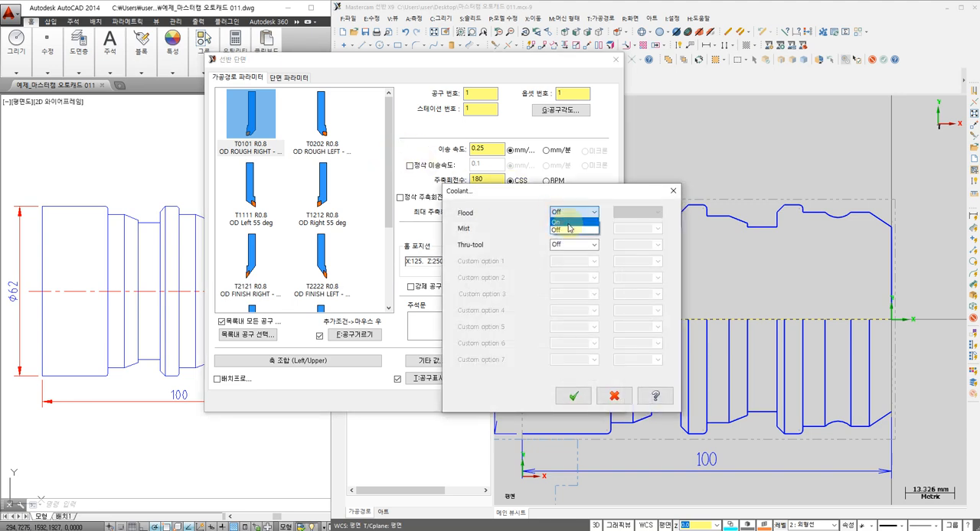
{"action": "left_click", "coordinate": [568, 225]}
{"action": "left_click", "coordinate": [580, 398]}
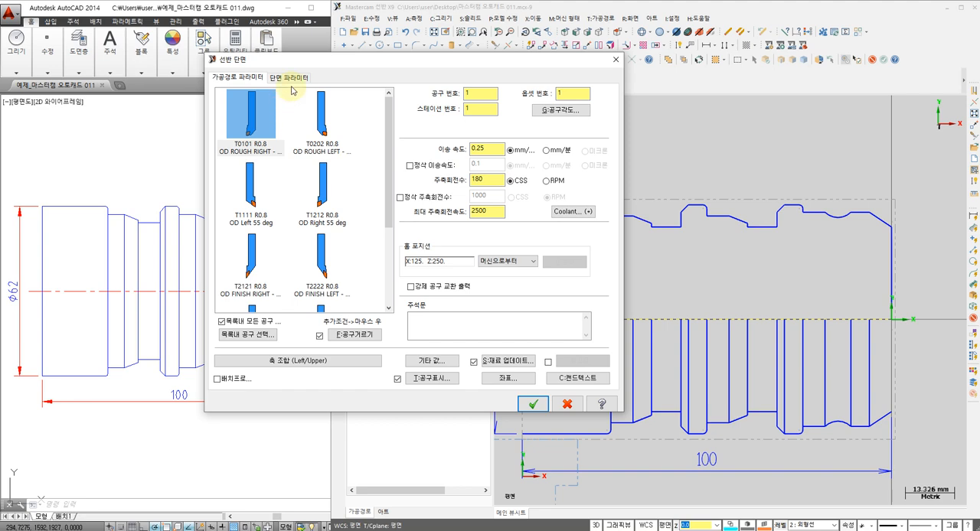
Set the facing overcut length to 1.0 and the finish Z to 0, keep the stock allowance at 0.0, and generate the toolpath
{"action": "left_click", "coordinate": [290, 77]}
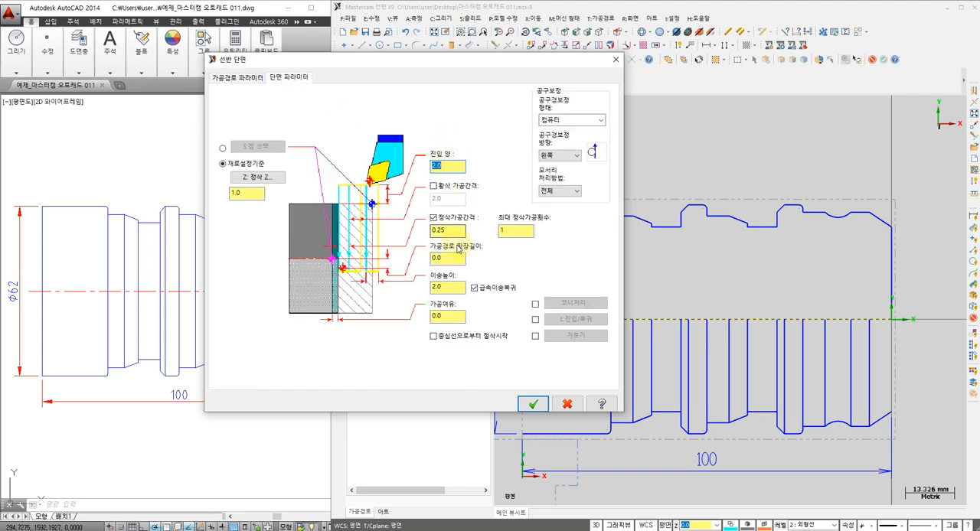
{"action": "left_click_drag", "start_coordinate": [453, 259], "coordinate": [421, 257]}
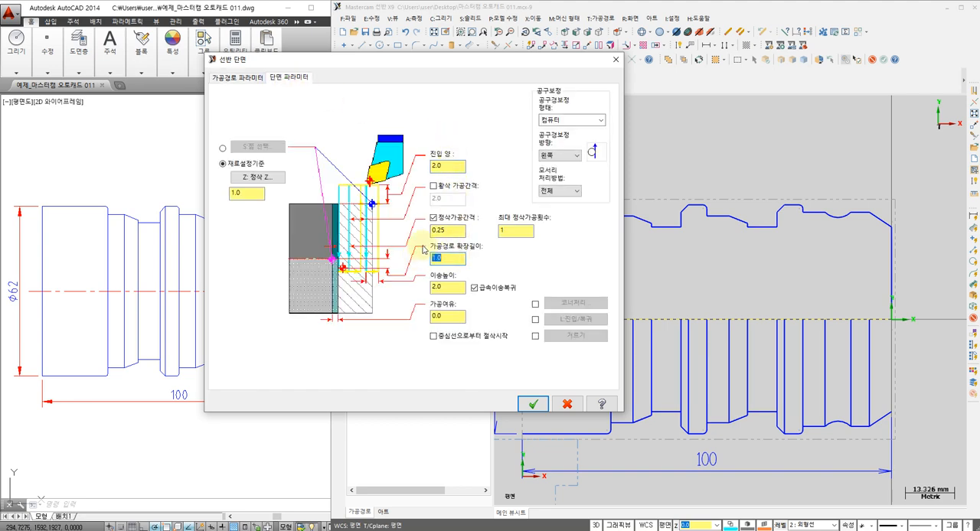
{"action": "left_click_drag", "start_coordinate": [251, 196], "coordinate": [160, 192]}
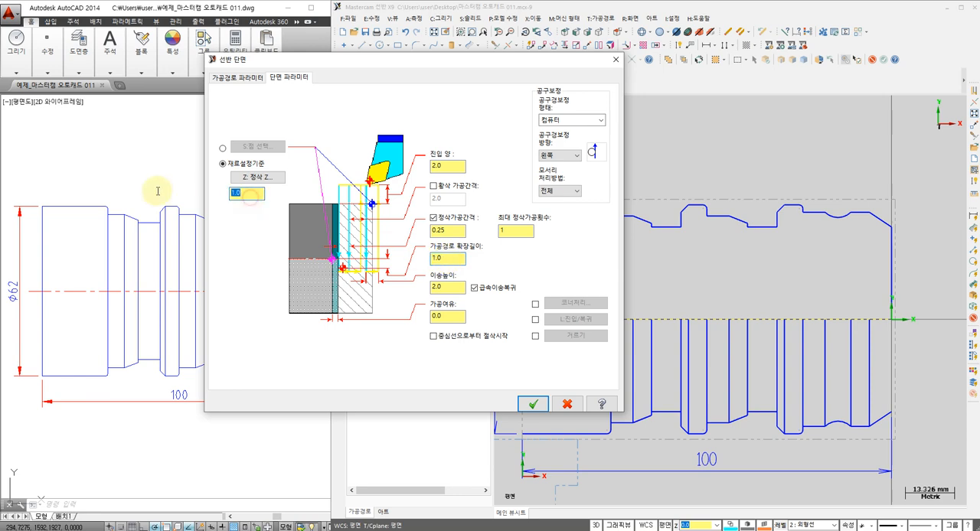
{"action": "type", "text": "0"}
{"action": "left_click", "coordinate": [447, 316]}
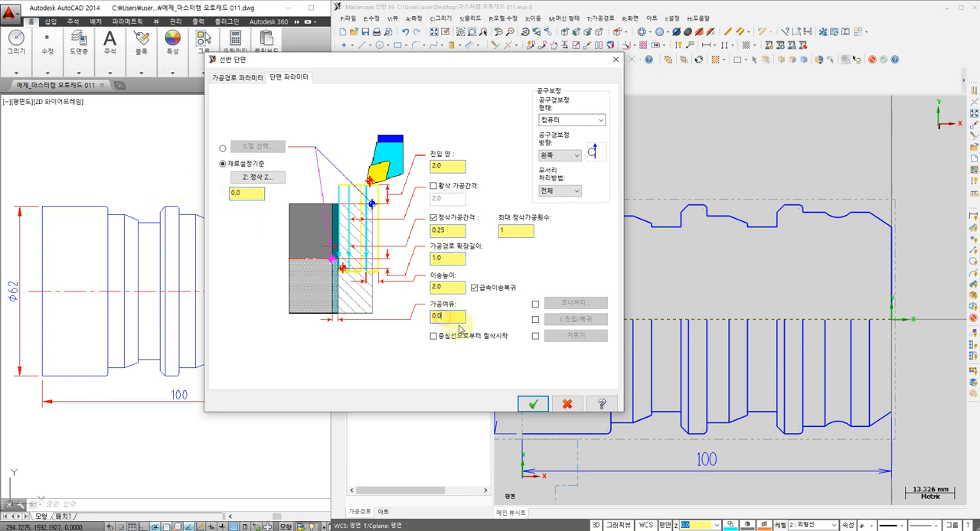
{"action": "left_click", "coordinate": [528, 403]}
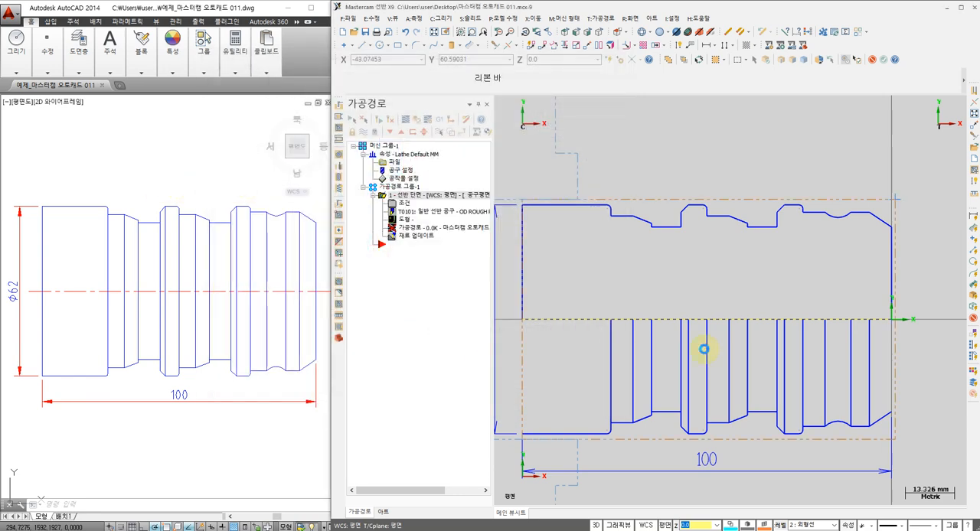
Backplot the facing toolpath and examine the tool's cut along the right end face down to the centreline
{"action": "middle_click_drag", "start_coordinate": [769, 356], "coordinate": [672, 356]}
{"action": "scroll", "coordinate": [748, 343], "scroll_direction": "up", "scroll_amount": 1}
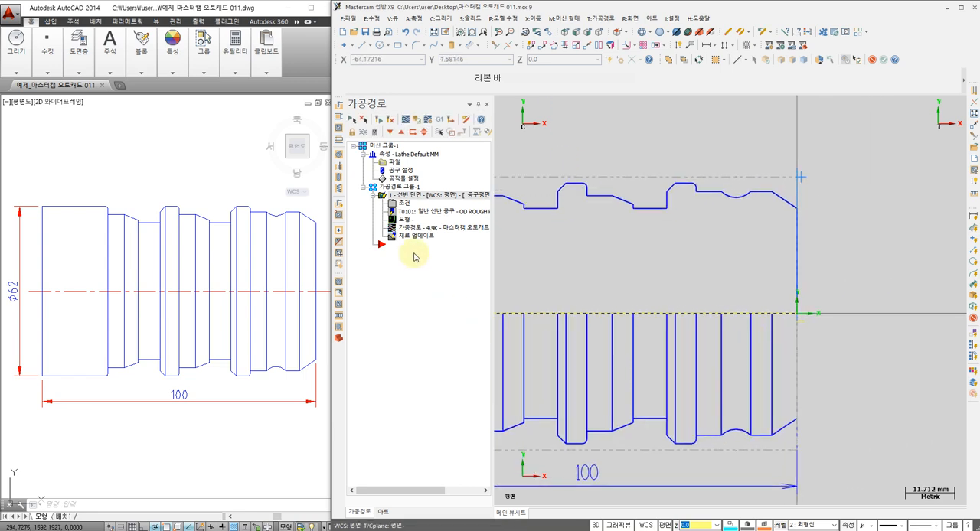
{"action": "left_click", "coordinate": [403, 229]}
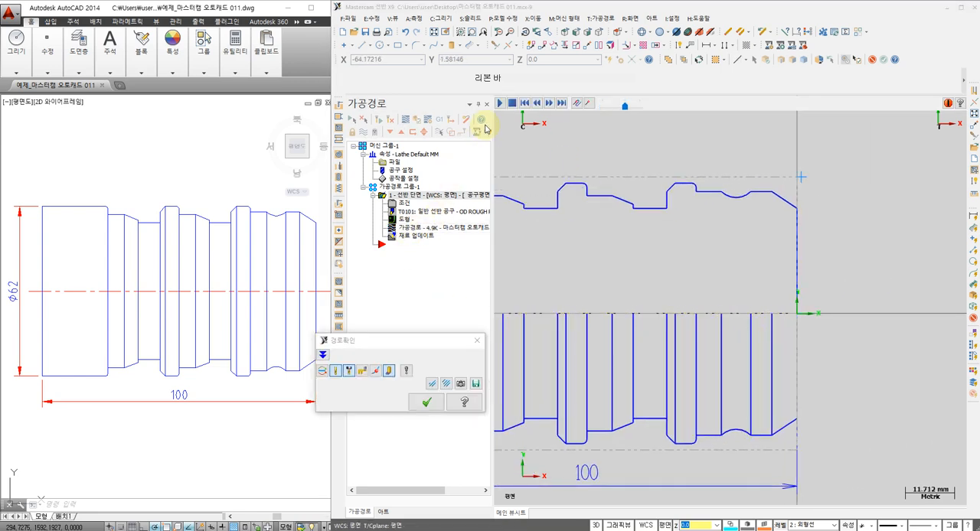
{"action": "left_click", "coordinate": [499, 104]}
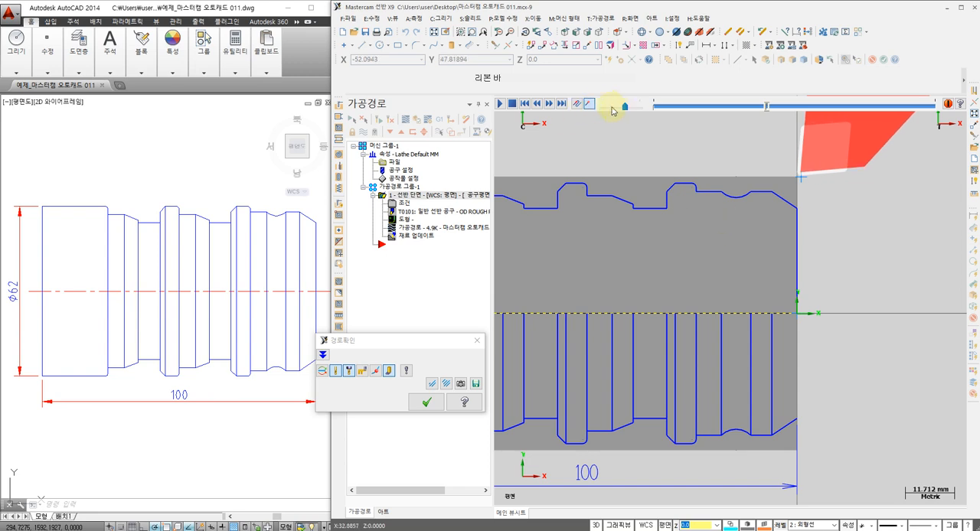
{"action": "scroll", "coordinate": [795, 215], "scroll_direction": "up", "scroll_amount": 5}
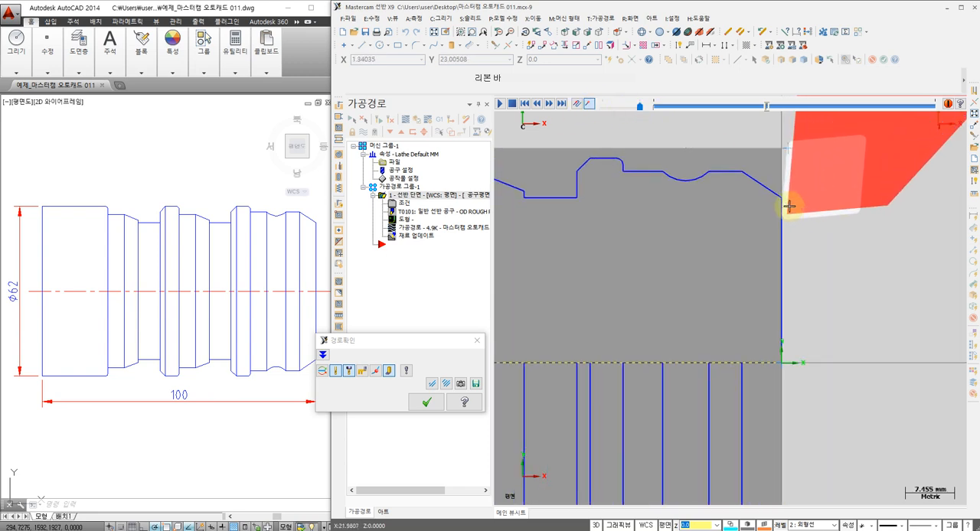
{"action": "scroll", "coordinate": [781, 228], "scroll_direction": "down", "scroll_amount": 2}
{"action": "middle_click_drag", "start_coordinate": [766, 400], "coordinate": [750, 341]}
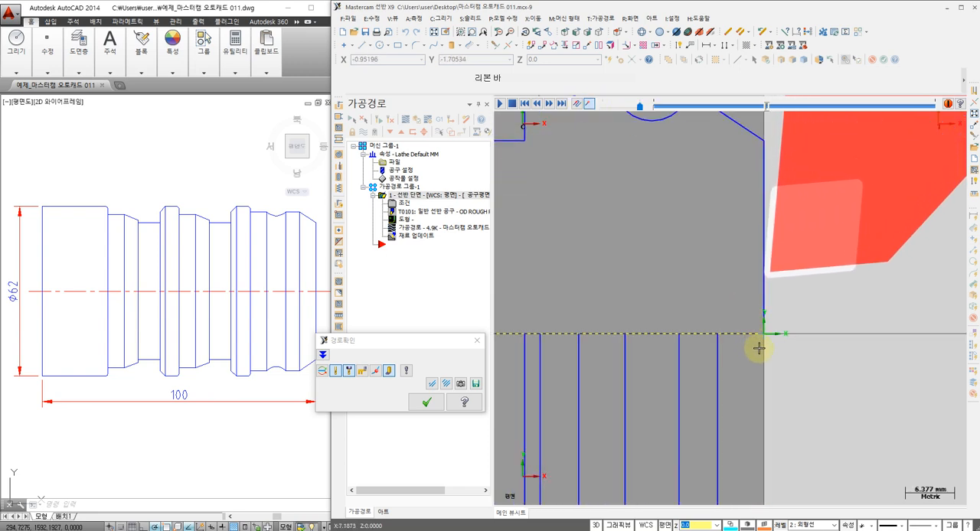
{"action": "left_click", "coordinate": [427, 402]}
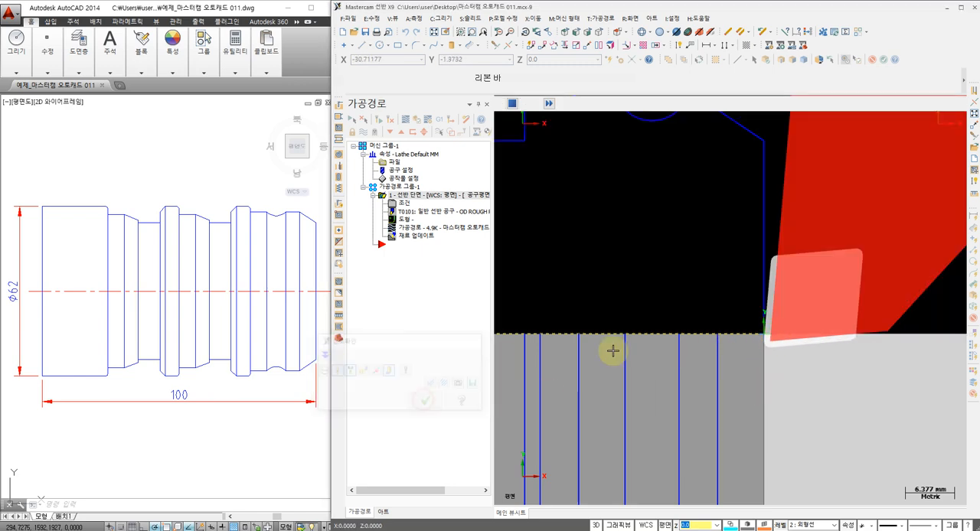
Create a lathe roughing toolpath and chain the upper outer profile from the right-end chamfer to the large-diameter line near the chuck
{"action": "scroll", "coordinate": [610, 286], "scroll_direction": "down", "scroll_amount": 4}
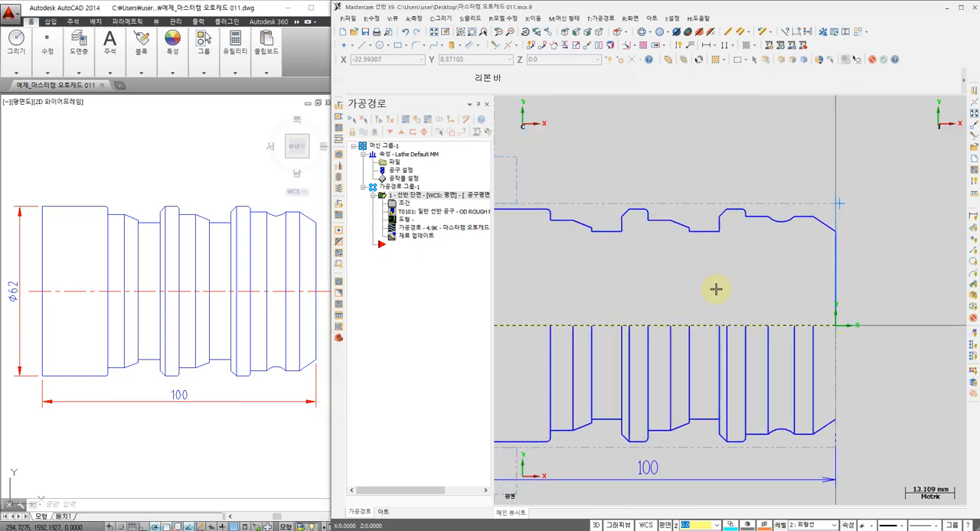
{"action": "left_click", "coordinate": [607, 24]}
{"action": "left_click", "coordinate": [609, 29]}
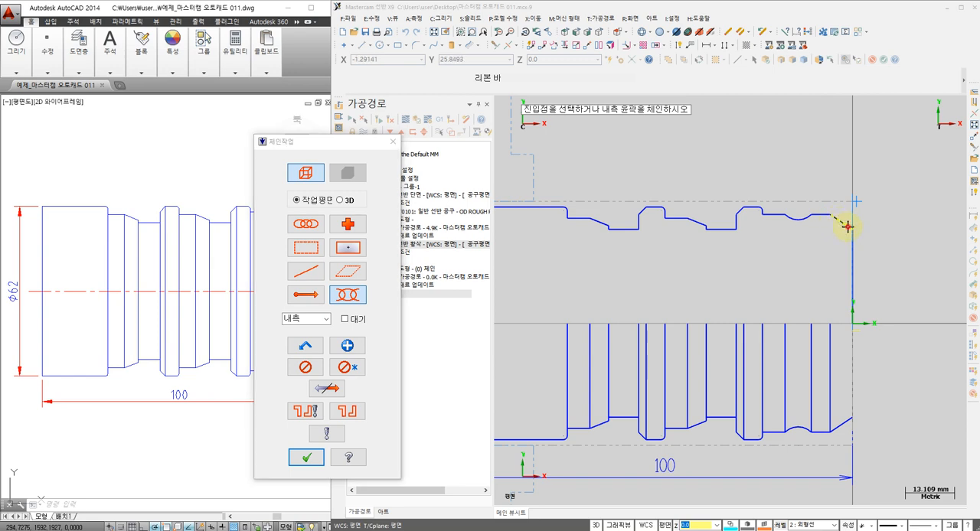
{"action": "left_click", "coordinate": [846, 222]}
{"action": "left_click", "coordinate": [552, 210]}
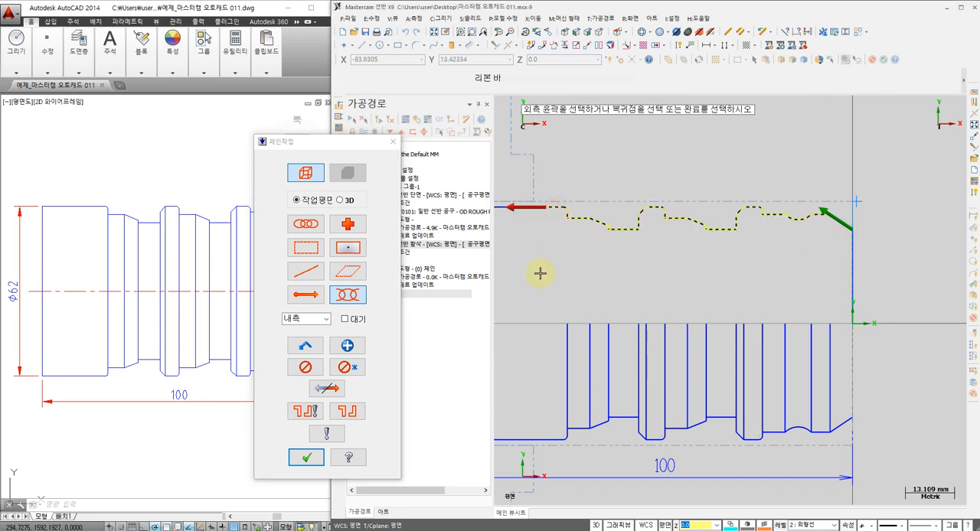
{"action": "left_click", "coordinate": [308, 456]}
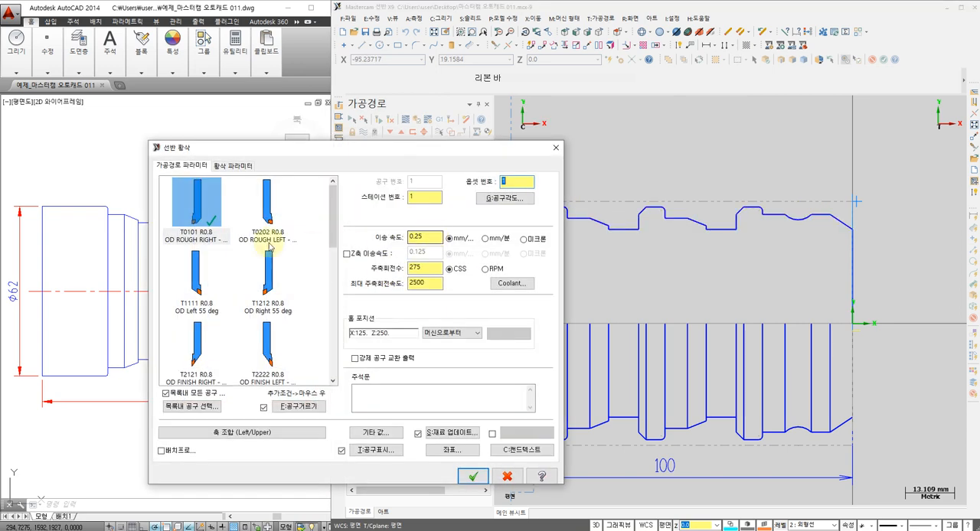
Set the roughing spindle speed to 180 CSS and turn on Flood coolant
{"action": "double_click", "coordinate": [427, 267]}
{"action": "type", "text": "180"}
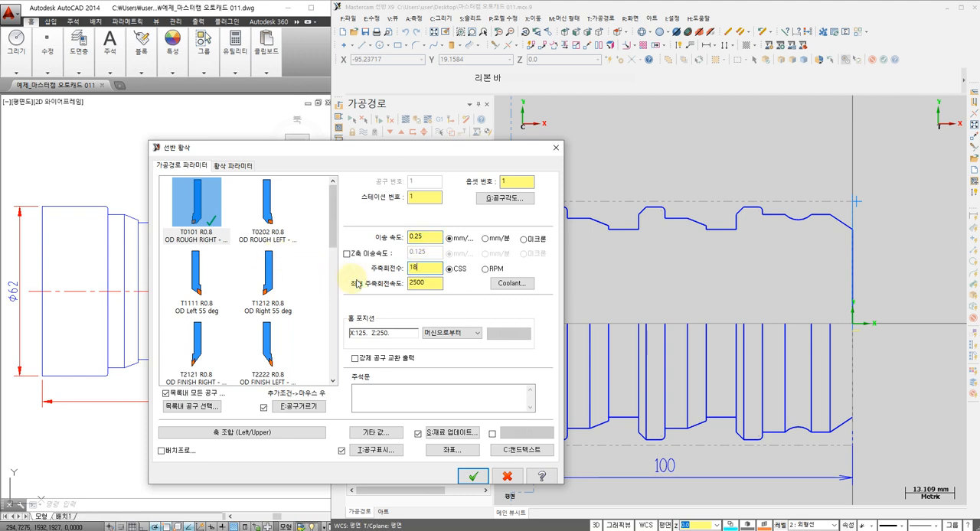
{"action": "left_click", "coordinate": [512, 284]}
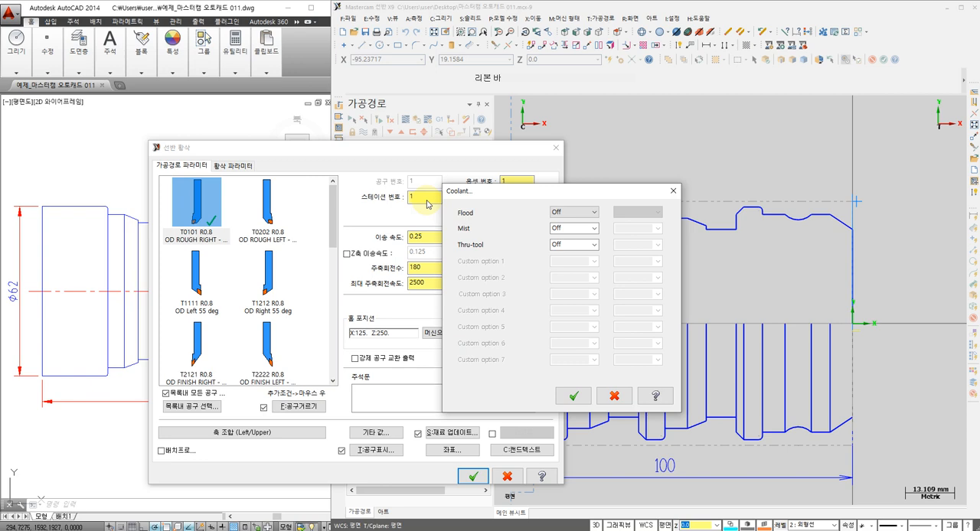
{"action": "left_click", "coordinate": [565, 217]}
{"action": "left_click", "coordinate": [567, 228]}
{"action": "left_click", "coordinate": [573, 396]}
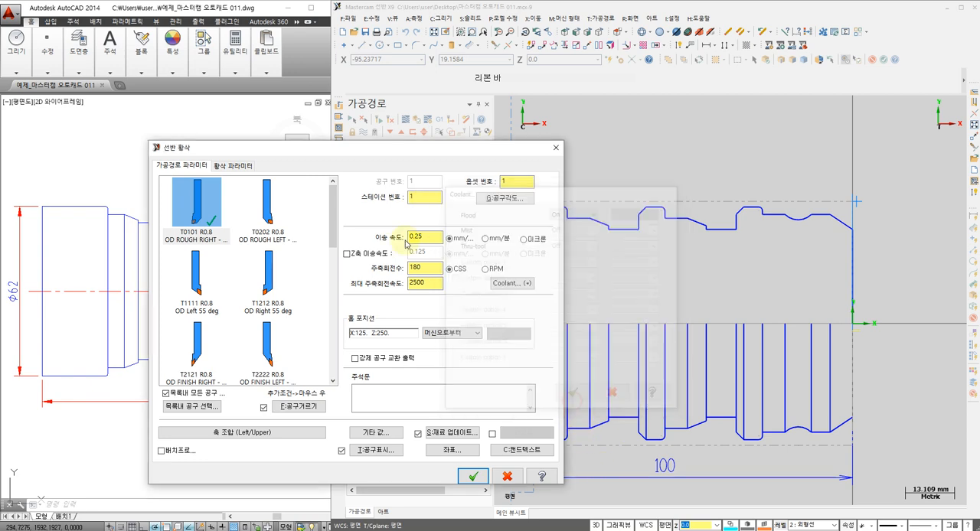
Keep the roughing X and Z stock allowances at 0.2, set stock recognition to 재료설정 외곽크기 적용, and generate the toolpath
{"action": "left_click", "coordinate": [232, 165]}
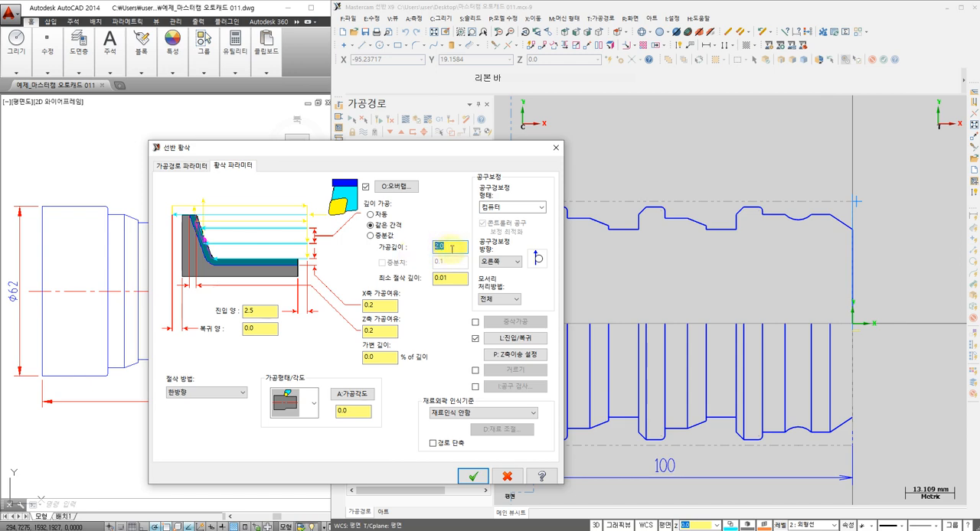
{"action": "left_click", "coordinate": [379, 306]}
{"action": "left_click", "coordinate": [384, 306]}
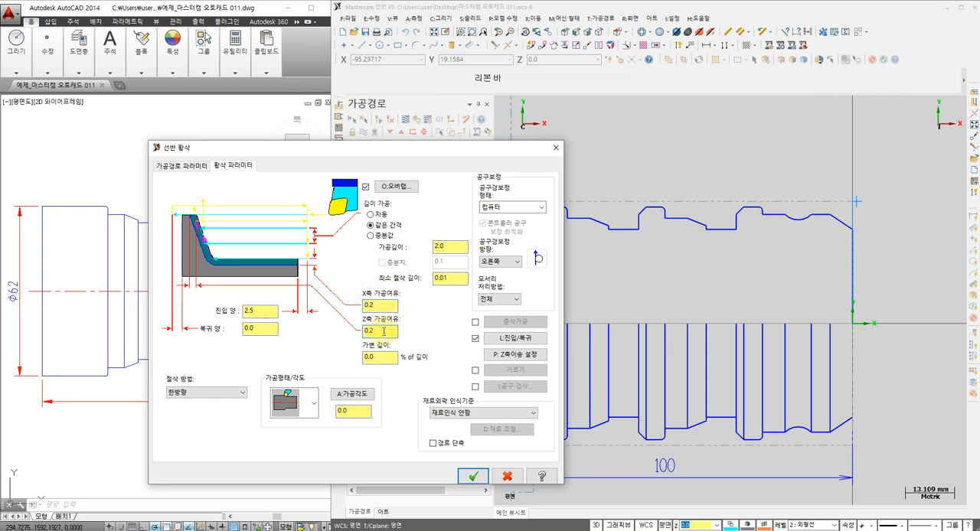
{"action": "left_click", "coordinate": [458, 413]}
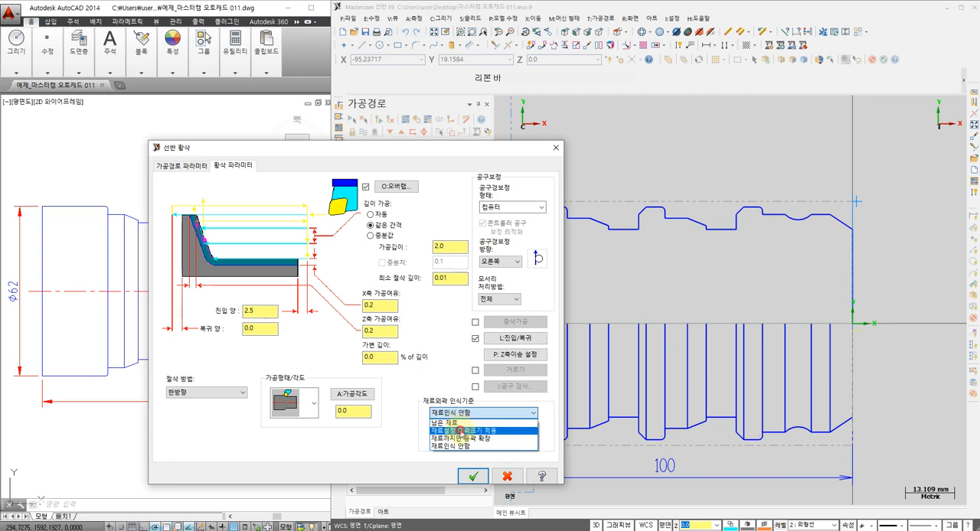
{"action": "left_click", "coordinate": [459, 430]}
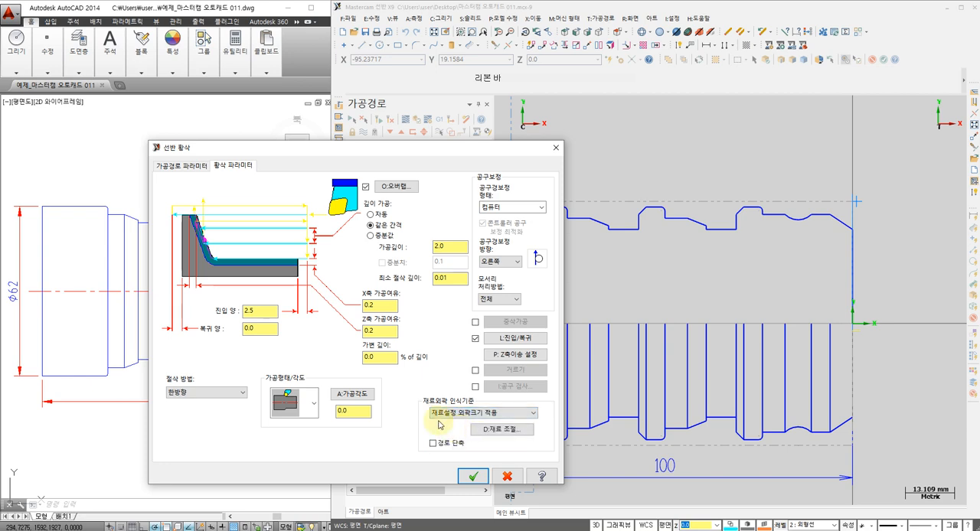
{"action": "left_click", "coordinate": [471, 479]}
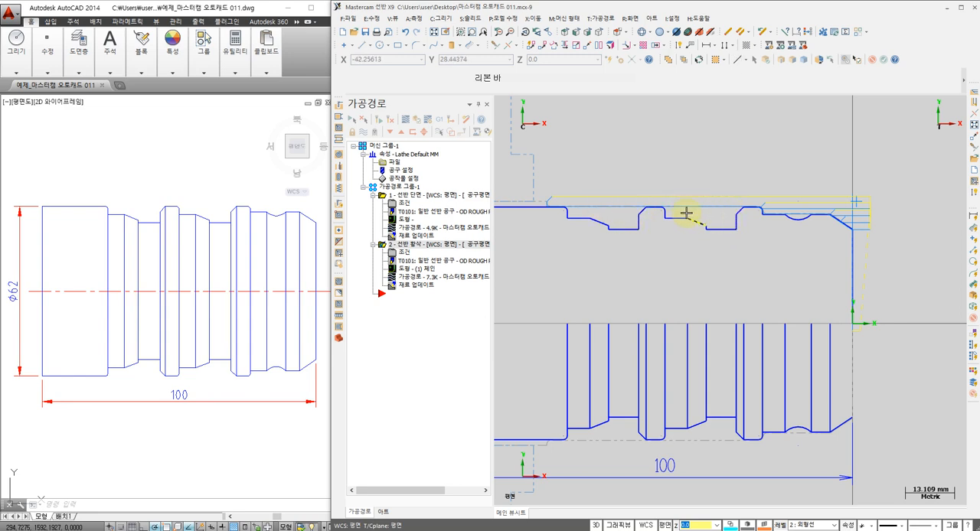
Highlight the note about grooving with equally divided depth cuts in the Notepad work list, and return to Mastercam
{"action": "key", "text": "alt+Tab"}
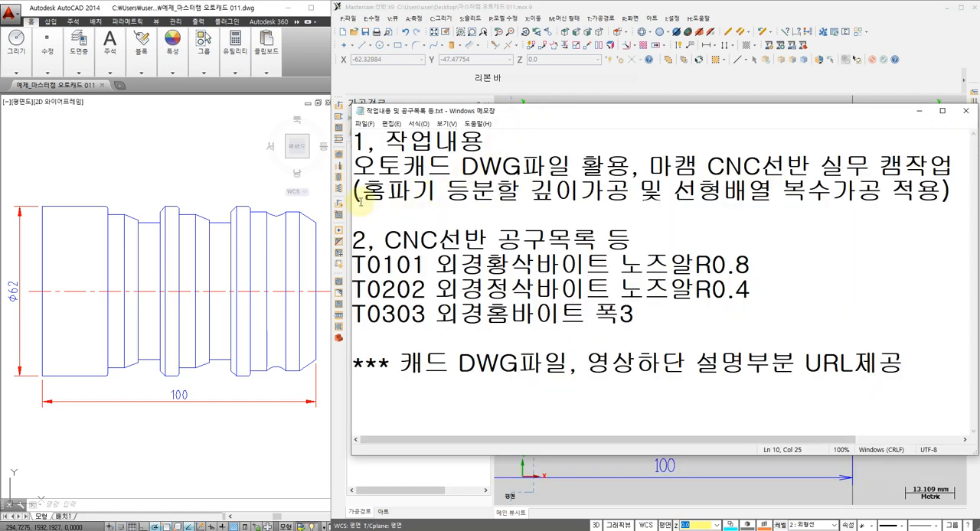
{"action": "left_click_drag", "start_coordinate": [359, 193], "coordinate": [634, 196]}
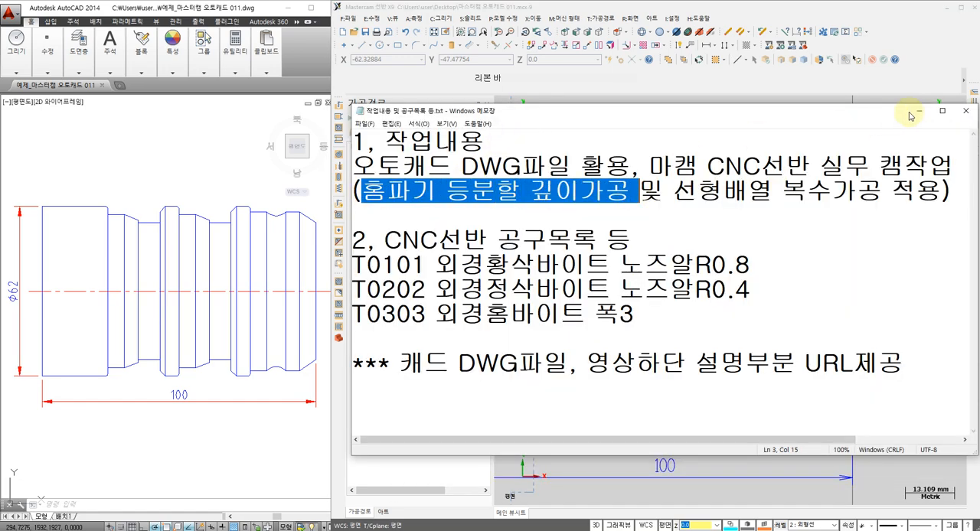
{"action": "key", "text": "alt+Tab"}
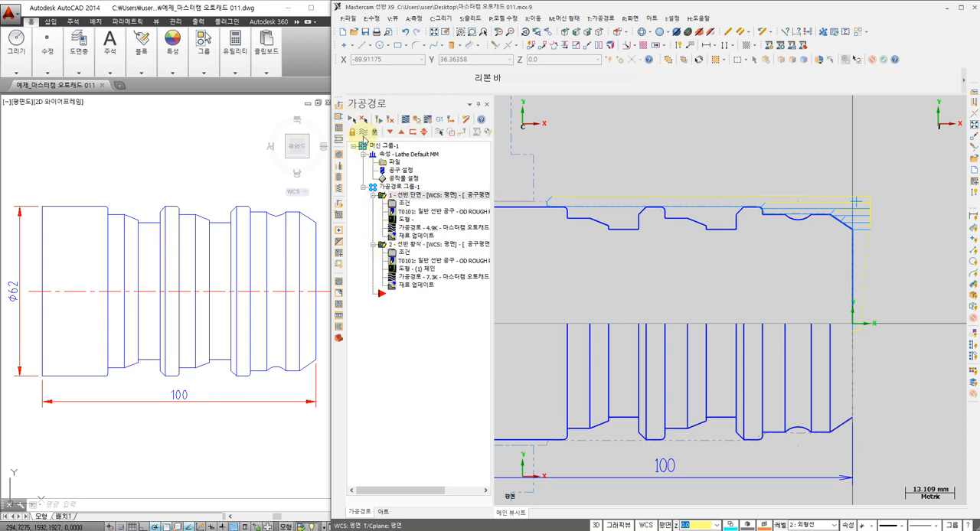
Hide the facing and roughing toolpaths and examine the remaining stock outline along the upper profile
{"action": "left_click", "coordinate": [363, 134]}
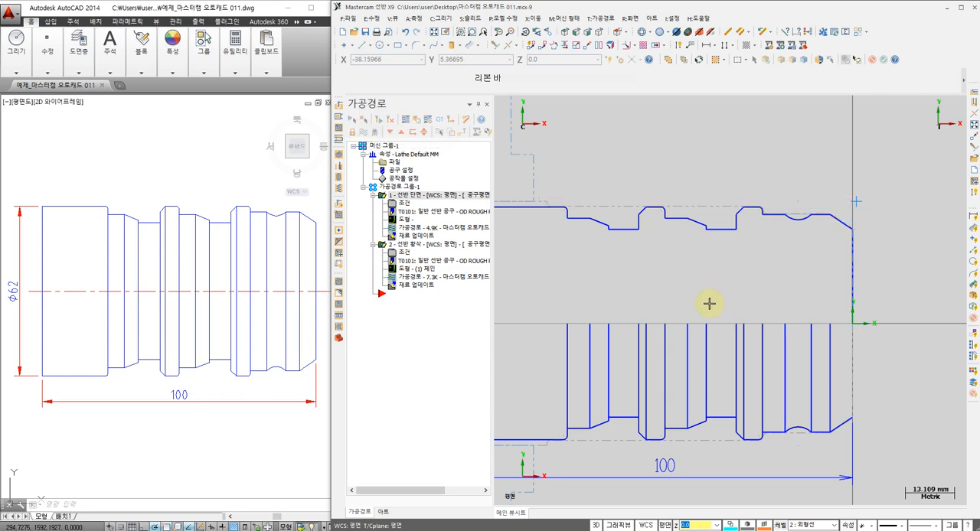
{"action": "scroll", "coordinate": [697, 243], "scroll_direction": "up", "scroll_amount": 1}
{"action": "middle_click_drag", "start_coordinate": [697, 243], "coordinate": [726, 250]}
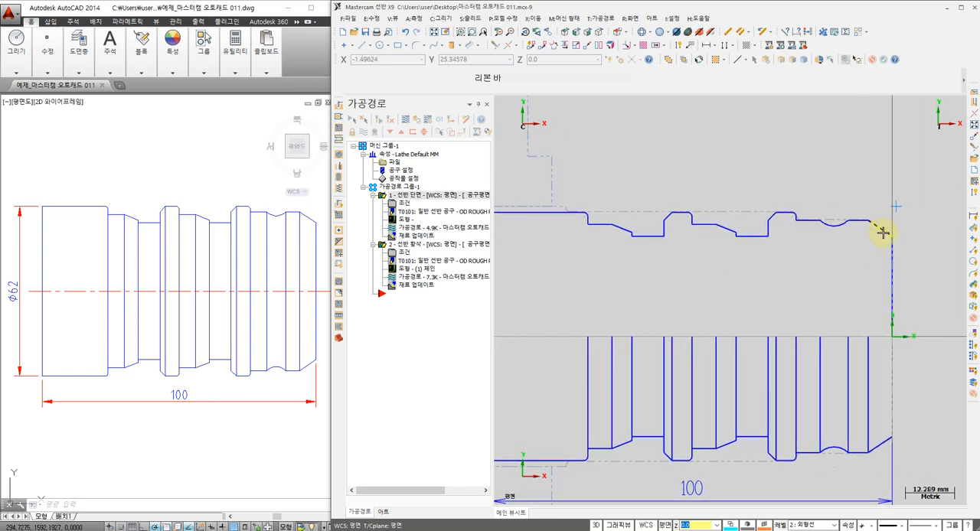
{"action": "scroll", "coordinate": [882, 228], "scroll_direction": "up", "scroll_amount": 3}
{"action": "scroll", "coordinate": [781, 218], "scroll_direction": "up", "scroll_amount": 1}
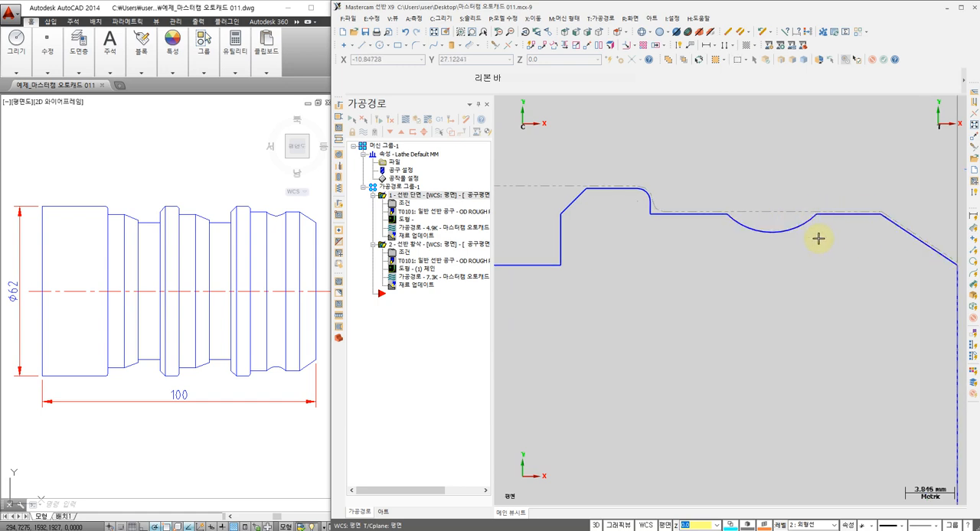
{"action": "scroll", "coordinate": [816, 222], "scroll_direction": "down", "scroll_amount": 3}
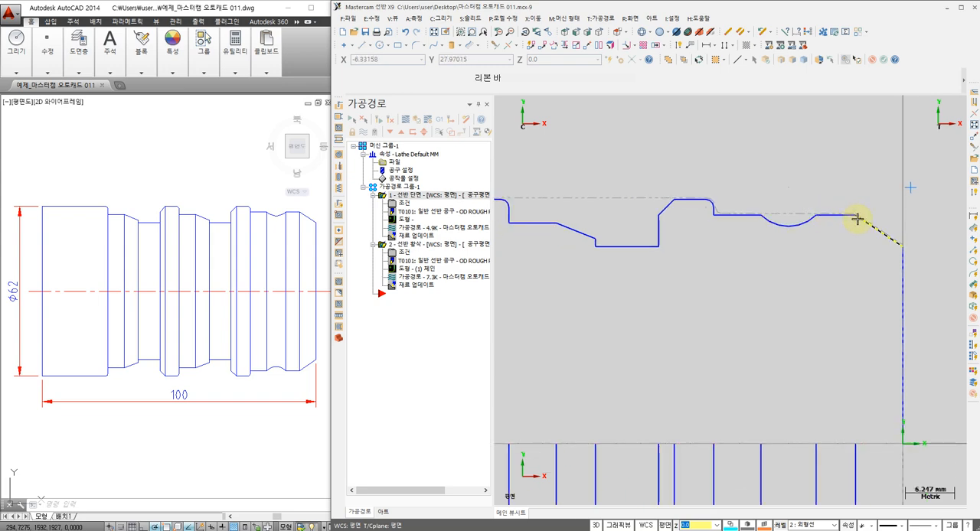
{"action": "middle_click_drag", "start_coordinate": [703, 207], "coordinate": [748, 216]}
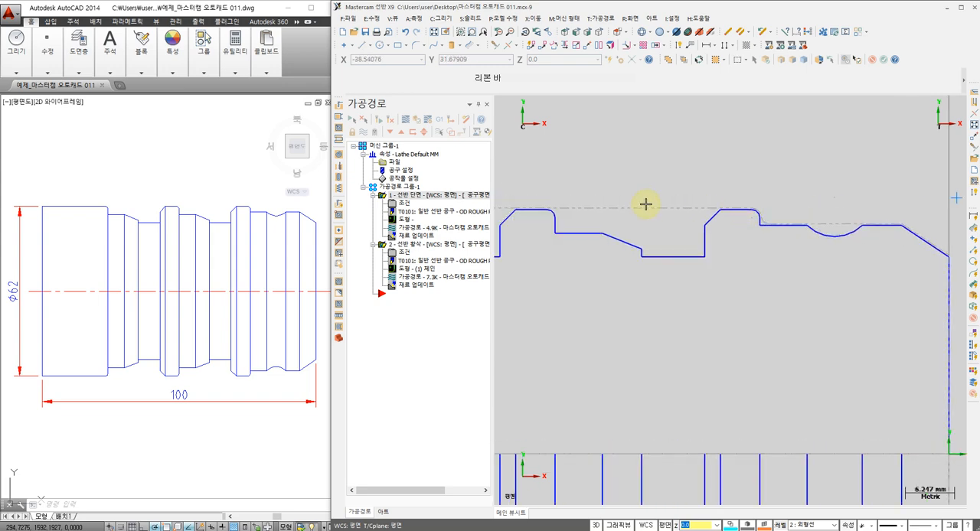
{"action": "scroll", "coordinate": [645, 204], "scroll_direction": "down", "scroll_amount": 1}
Create a lathe finishing toolpath that reuses the last chained outer profile
{"action": "left_click", "coordinate": [601, 18]}
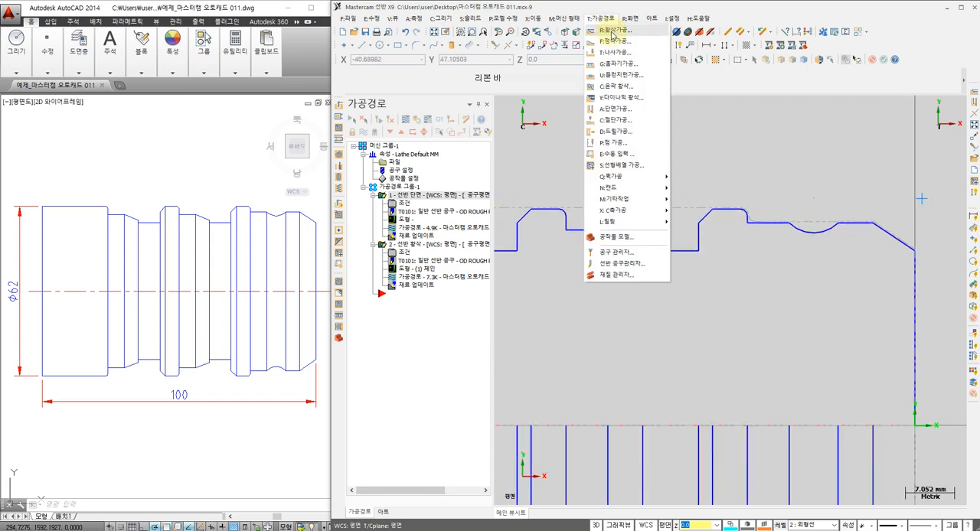
{"action": "left_click", "coordinate": [616, 42]}
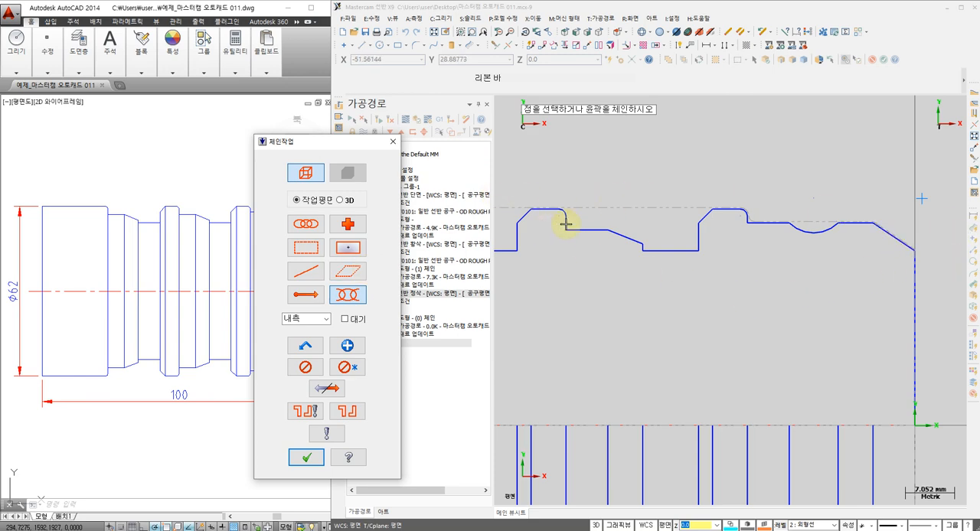
{"action": "scroll", "coordinate": [584, 257], "scroll_direction": "down", "scroll_amount": 2}
{"action": "middle_click_drag", "start_coordinate": [592, 281], "coordinate": [676, 289]}
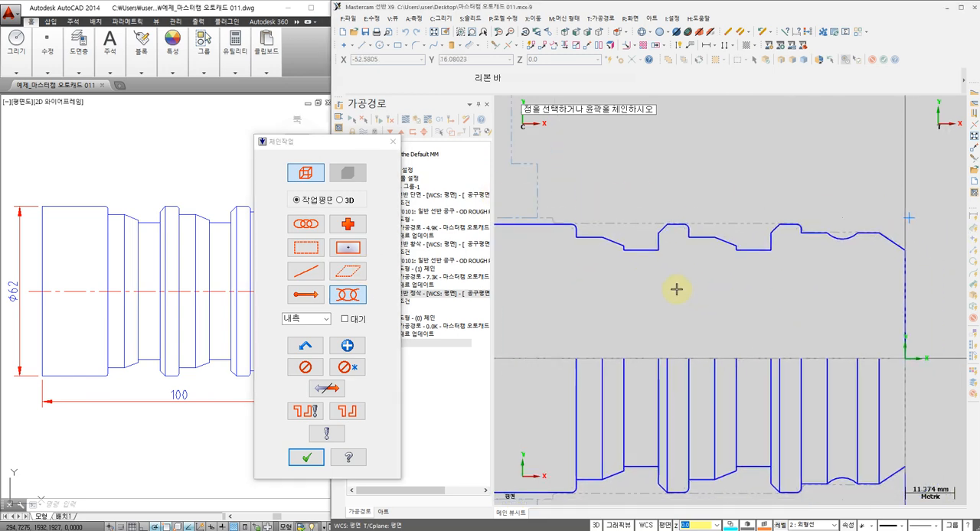
{"action": "left_click", "coordinate": [307, 347]}
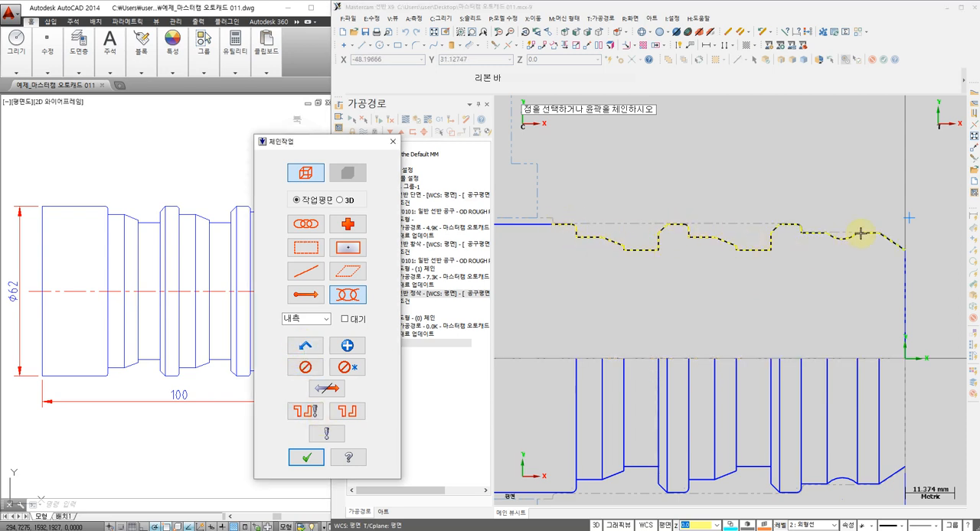
{"action": "left_click", "coordinate": [305, 457]}
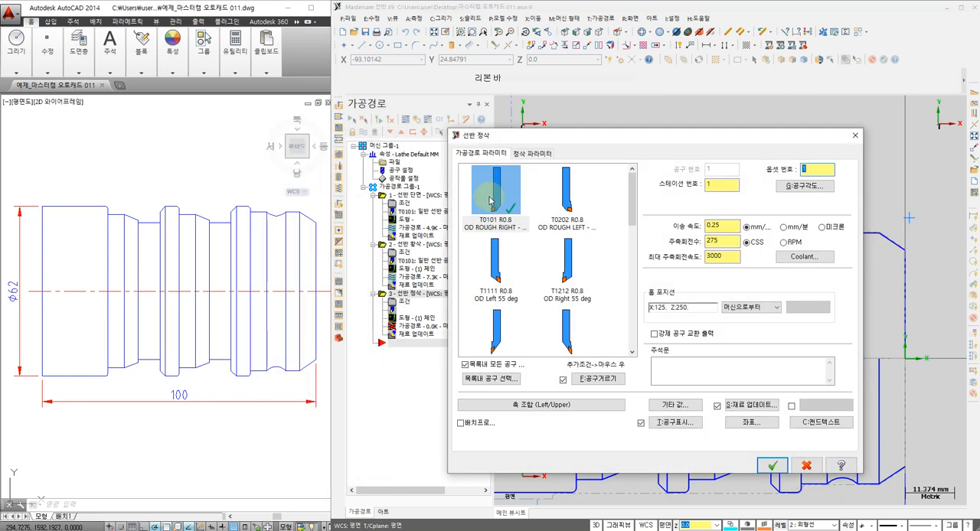
Select finishing tool T2121 R0.8 OD FINISH RIGHT and check the T0202 finishing tool's nose radius in the Notepad tool list
{"action": "left_click_drag", "start_coordinate": [633, 217], "coordinate": [633, 233]}
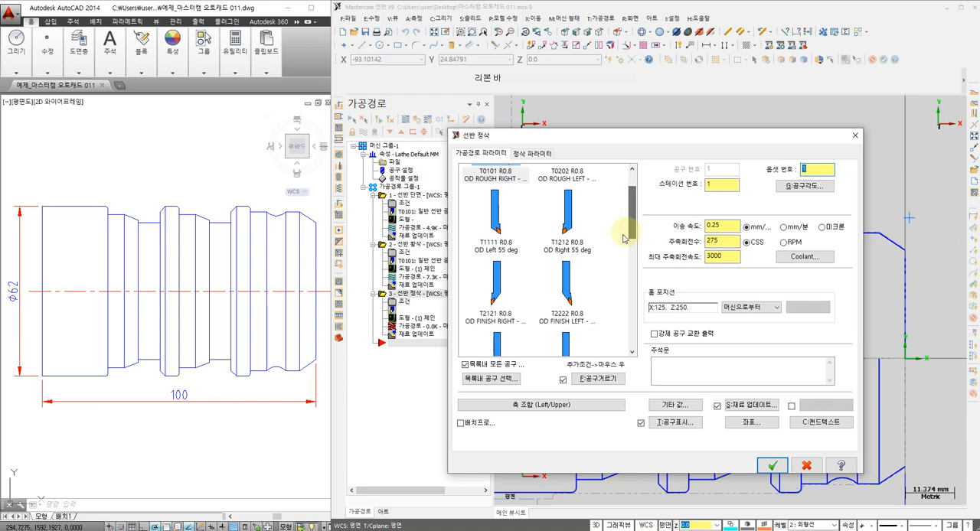
{"action": "left_click", "coordinate": [494, 306]}
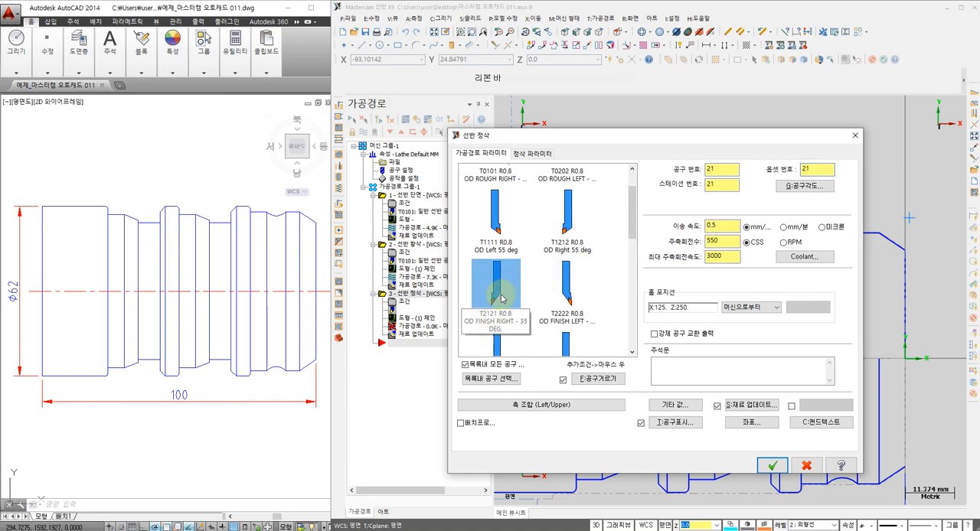
{"action": "left_click", "coordinate": [611, 530]}
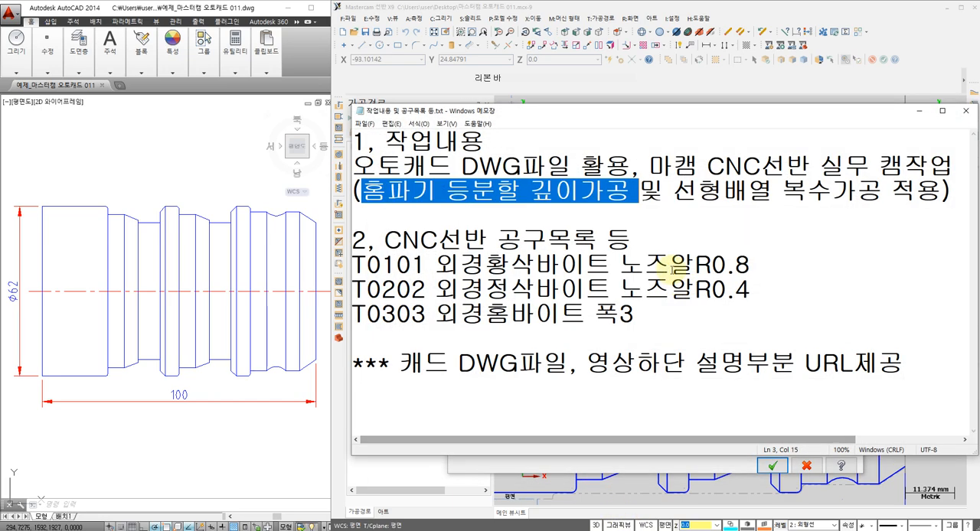
{"action": "left_click_drag", "start_coordinate": [707, 291], "coordinate": [750, 291]}
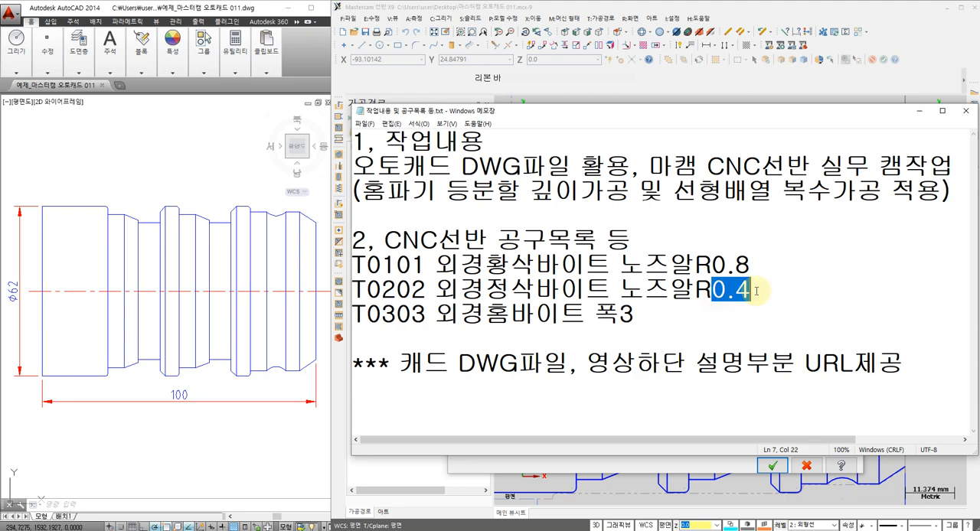
{"action": "left_click", "coordinate": [917, 111]}
Edit the T2121 finishing tool's definition to give its 35-degree diamond insert a corner radius of 04
{"action": "double_click", "coordinate": [490, 284]}
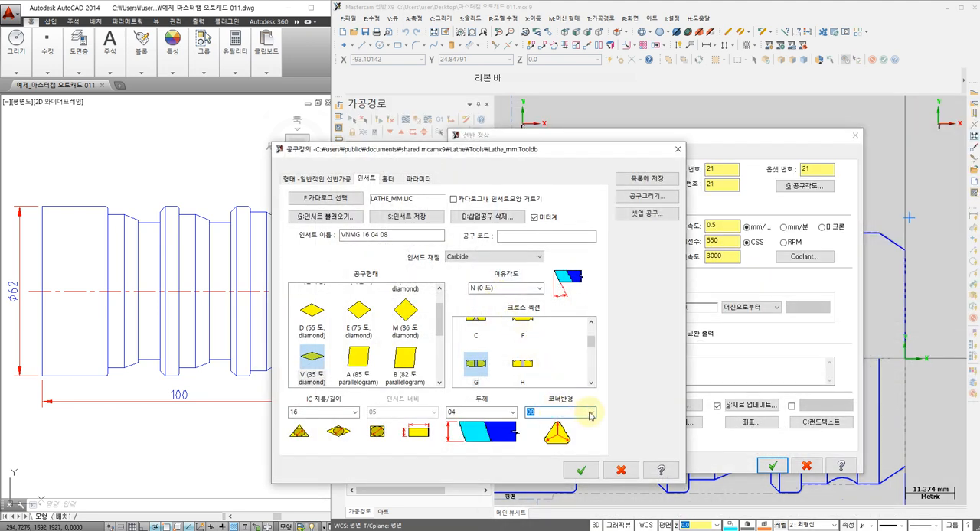
{"action": "left_click", "coordinate": [556, 412]}
{"action": "left_click", "coordinate": [558, 431]}
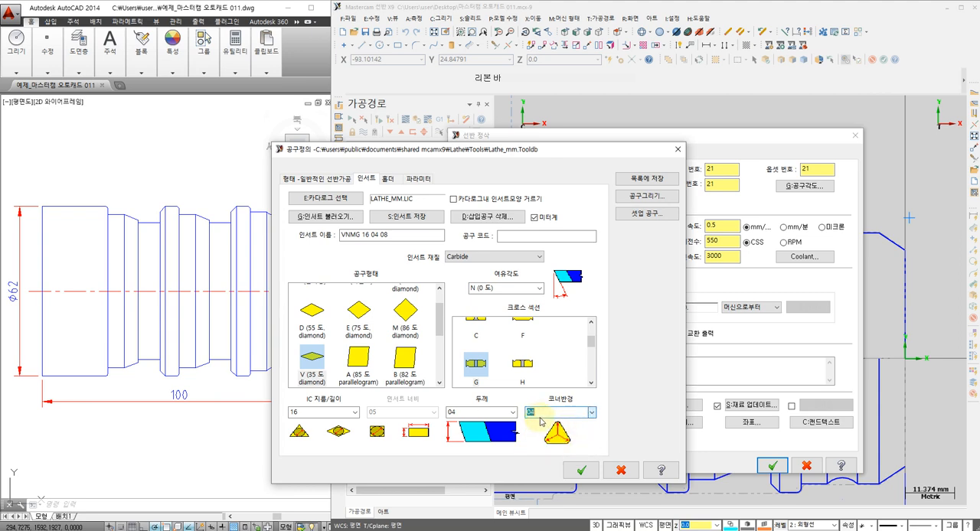
{"action": "left_click", "coordinate": [579, 468]}
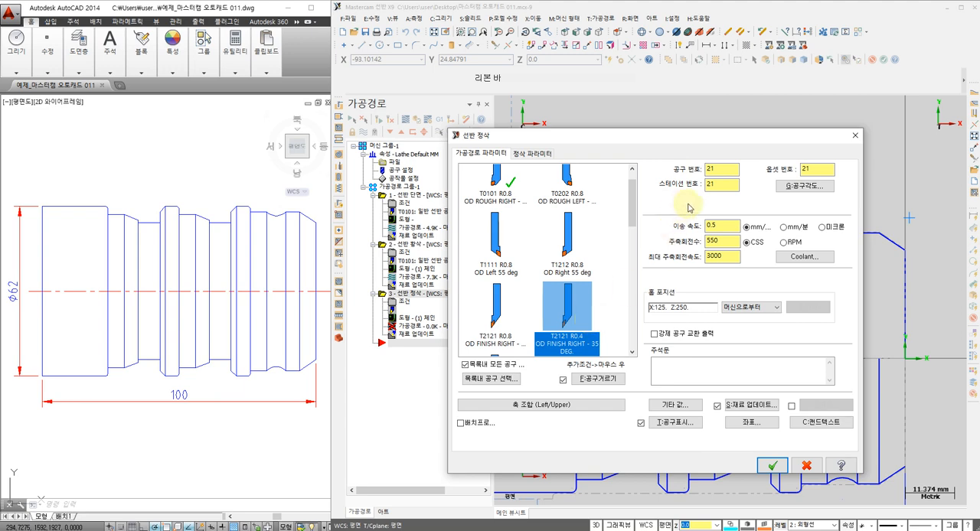
Set the finishing tool, offset and station numbers to 2 and the feed rate to 0.15 mm/rev
{"action": "left_click_drag", "start_coordinate": [718, 170], "coordinate": [573, 177]}
{"action": "type", "text": "2"}
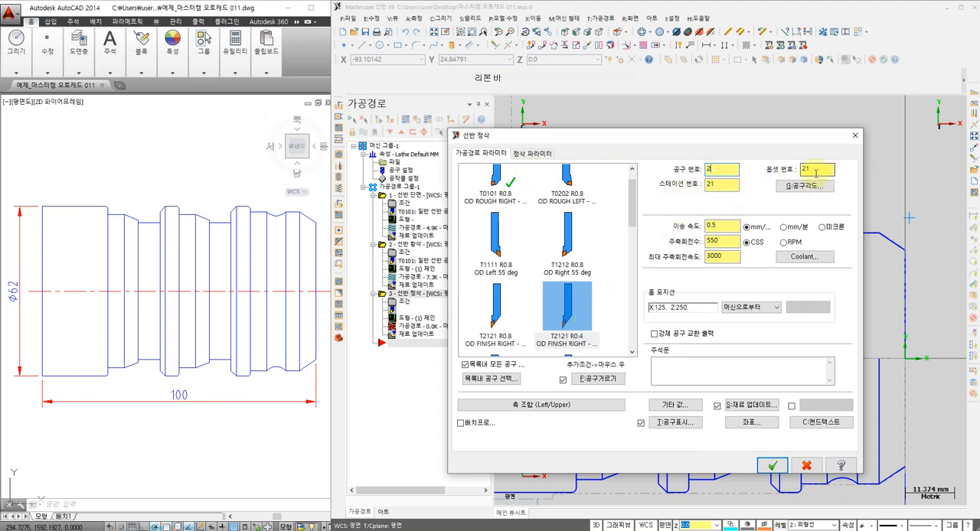
{"action": "left_click_drag", "start_coordinate": [818, 170], "coordinate": [702, 189]}
{"action": "type", "text": "2"}
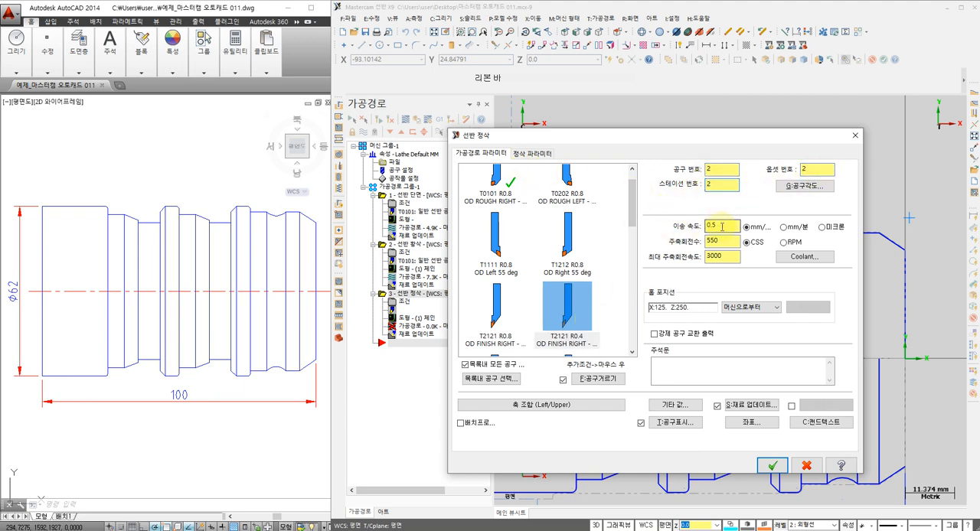
{"action": "left_click_drag", "start_coordinate": [722, 226], "coordinate": [536, 231]}
{"action": "type", "text": "0.15"}
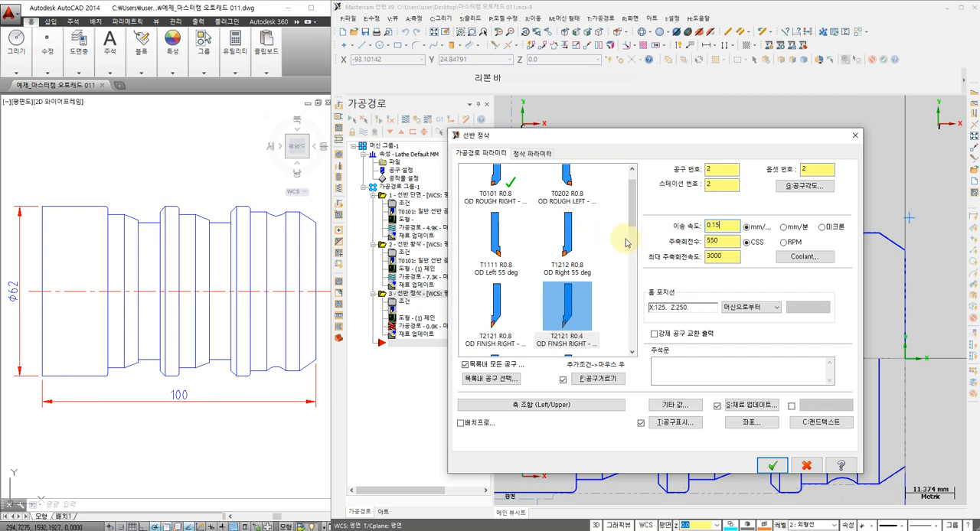
Set the finishing pass to a constant surface speed of 220 with a maximum spindle speed of 3000, and turn flood coolant on
{"action": "left_click_drag", "start_coordinate": [730, 241], "coordinate": [650, 243]}
{"action": "type", "text": "220"}
{"action": "left_click_drag", "start_coordinate": [729, 255], "coordinate": [611, 267]}
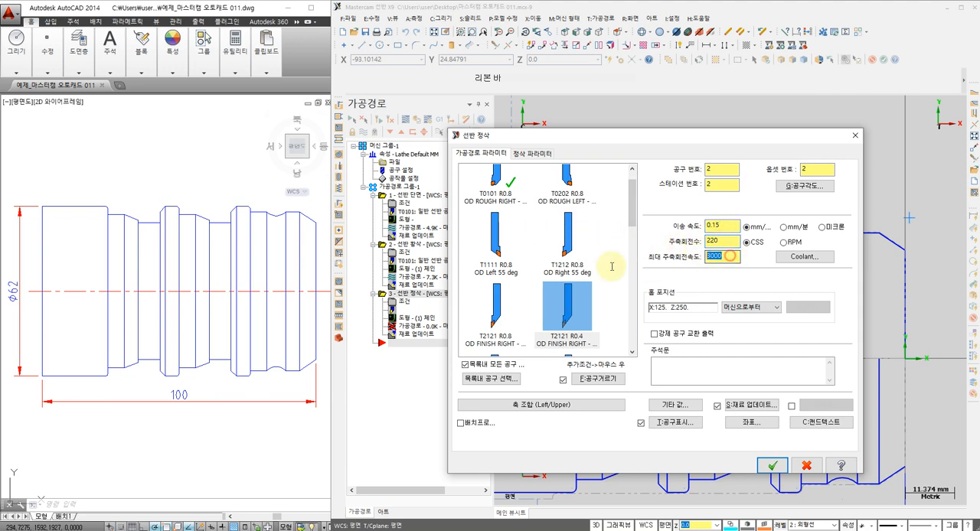
{"action": "left_click", "coordinate": [805, 256]}
{"action": "left_click", "coordinate": [573, 212]}
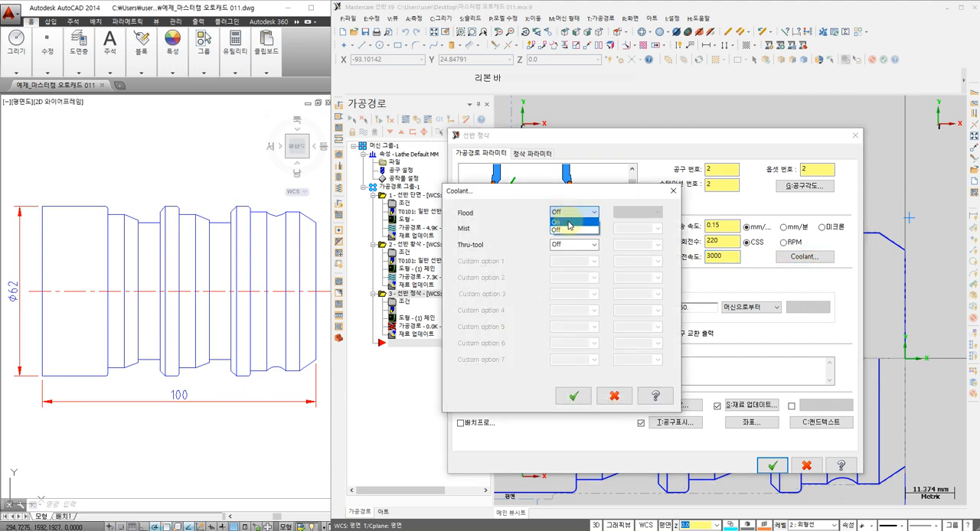
{"action": "left_click", "coordinate": [572, 224]}
{"action": "left_click", "coordinate": [572, 395]}
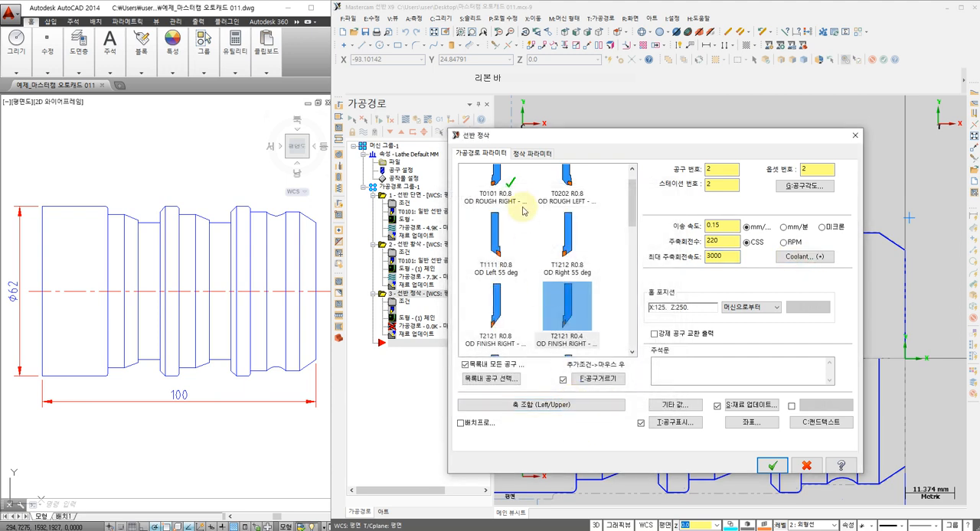
Generate the outer profile finishing toolpath with a 2.0 stepover, one pass and 0.0 stock allowance in X and Z
{"action": "left_click", "coordinate": [531, 156]}
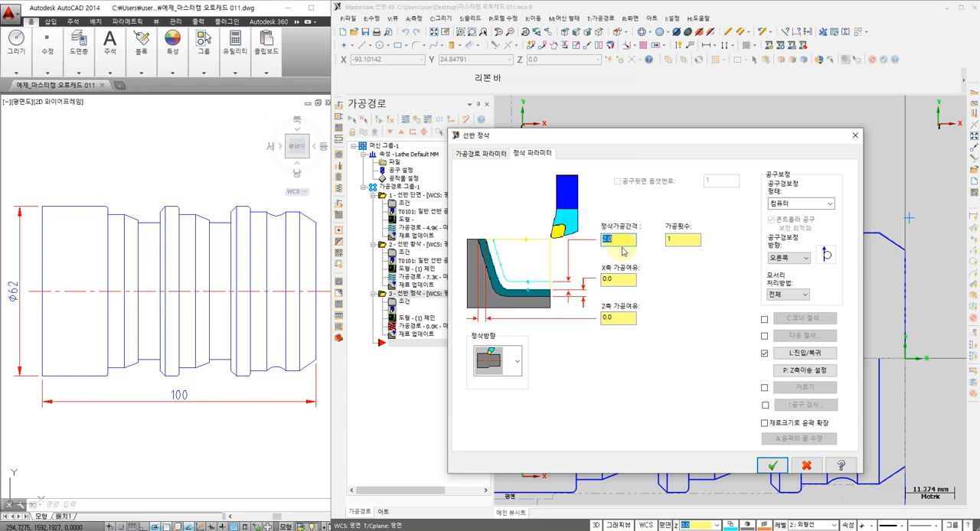
{"action": "left_click", "coordinate": [620, 278]}
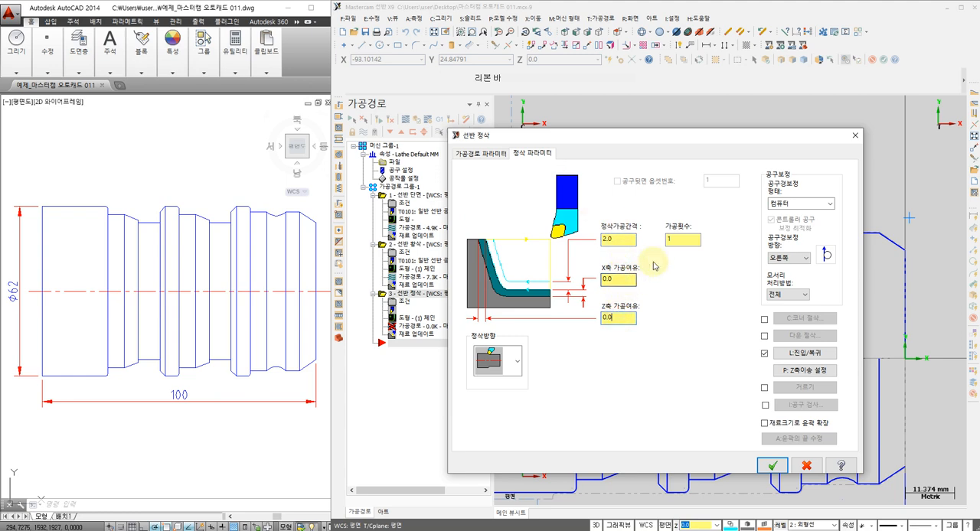
{"action": "left_click", "coordinate": [676, 240]}
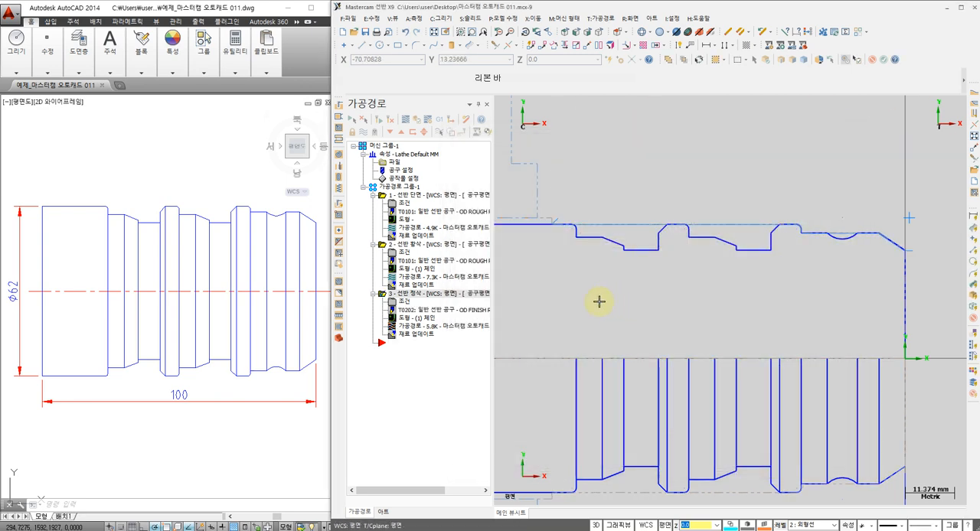
Backplot the outer profile finishing toolpath and examine the material remaining at the grooves and the concave arc
{"action": "left_click", "coordinate": [405, 328]}
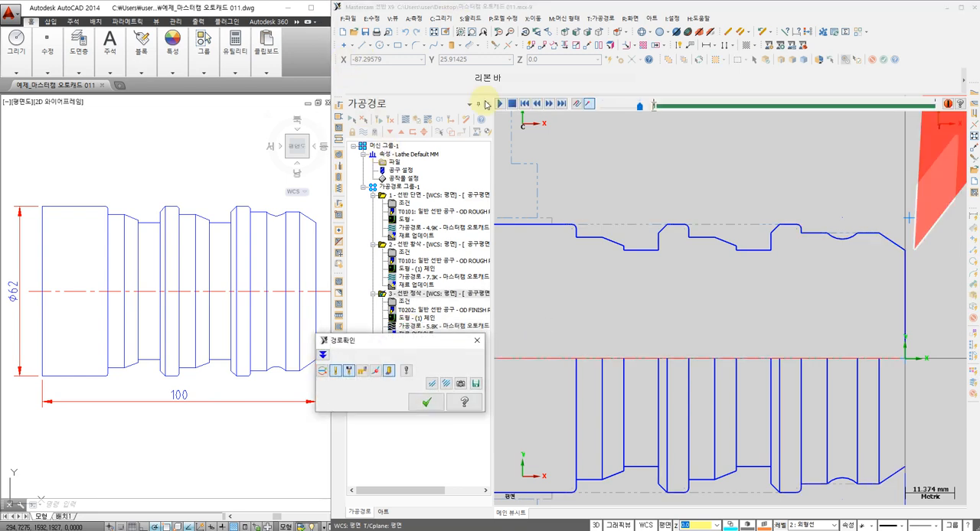
{"action": "left_click", "coordinate": [499, 103]}
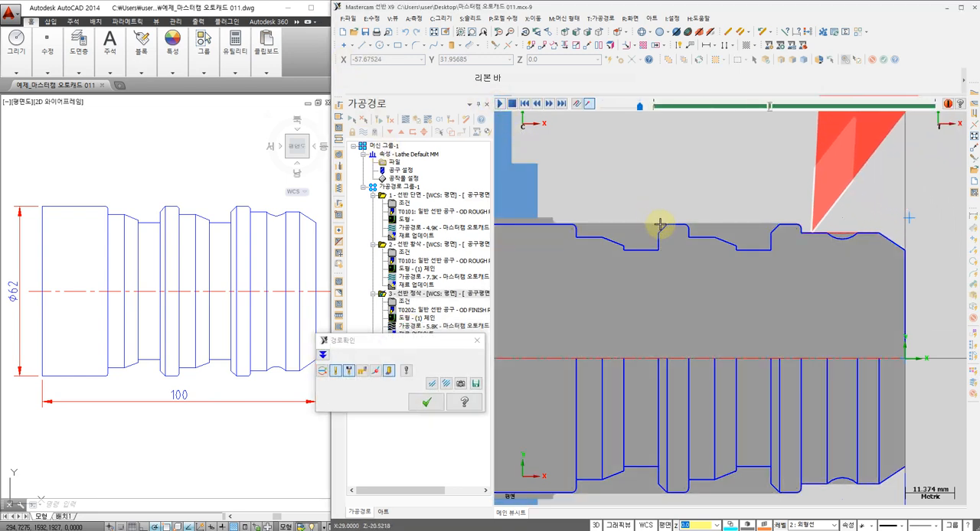
{"action": "scroll", "coordinate": [597, 204], "scroll_direction": "up", "scroll_amount": 4}
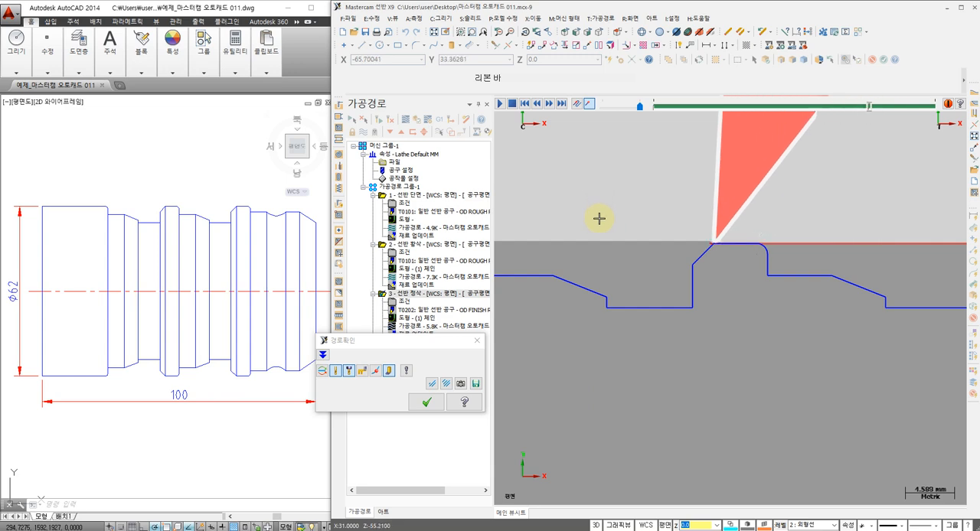
{"action": "scroll", "coordinate": [761, 234], "scroll_direction": "down", "scroll_amount": 1}
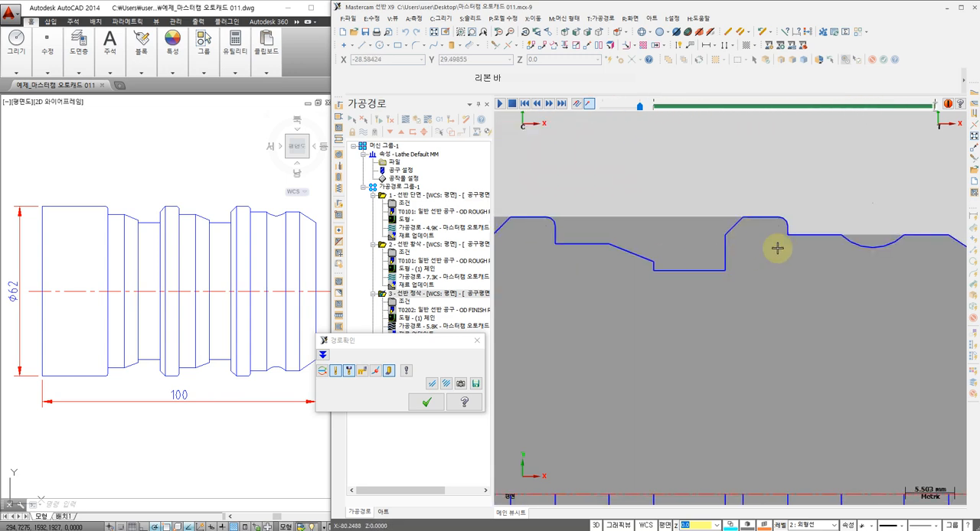
{"action": "scroll", "coordinate": [778, 248], "scroll_direction": "down", "scroll_amount": 1}
{"action": "scroll", "coordinate": [848, 244], "scroll_direction": "up", "scroll_amount": 1}
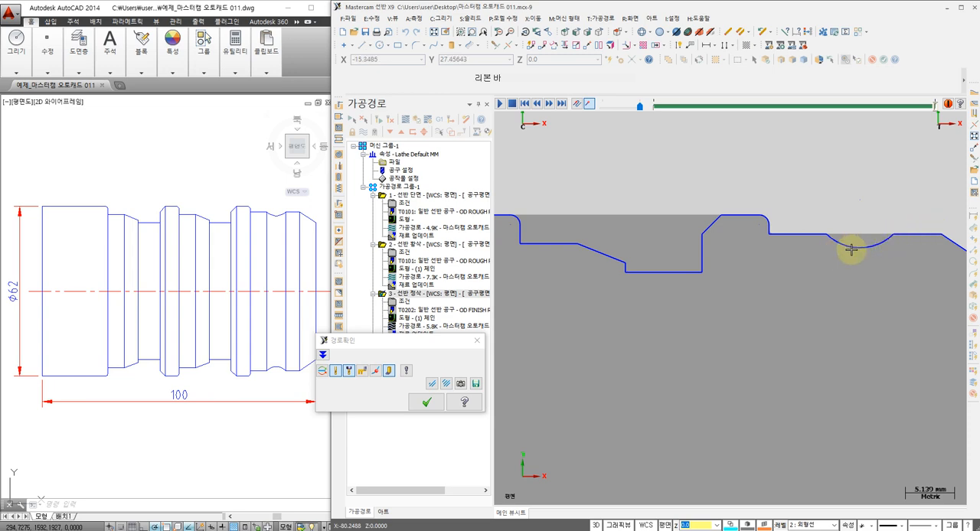
{"action": "left_click", "coordinate": [426, 402]}
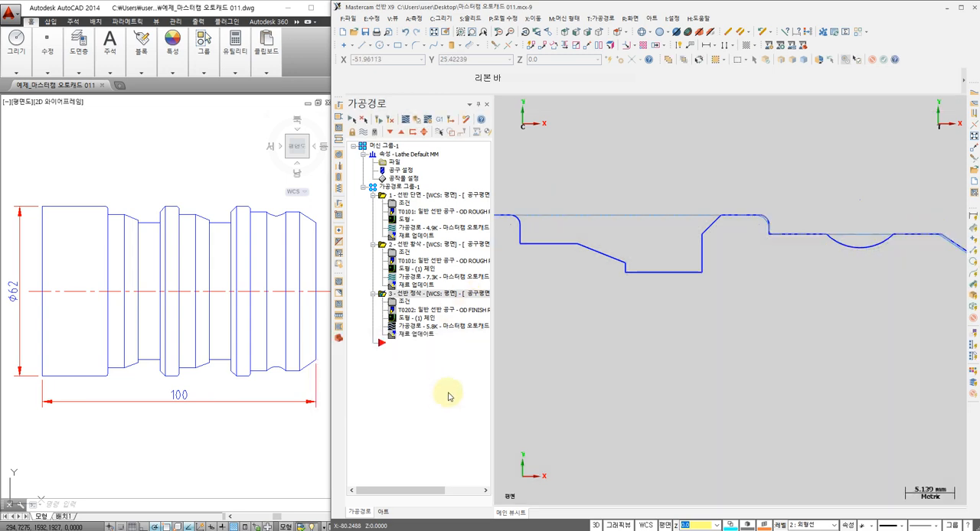
Add a vertical smart dimension for the depth of the concave arc near the part's front end
{"action": "scroll", "coordinate": [583, 318], "scroll_direction": "down", "scroll_amount": 2}
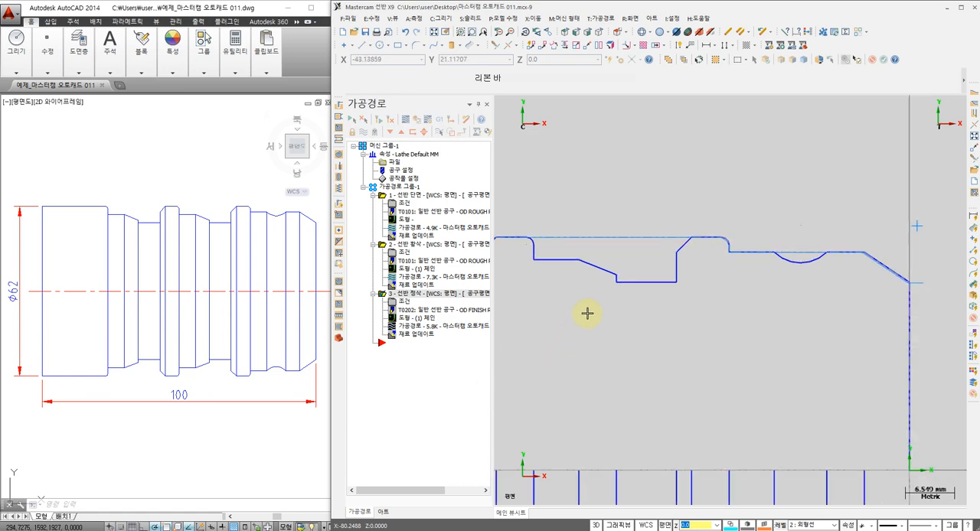
{"action": "middle_click_drag", "start_coordinate": [584, 318], "coordinate": [643, 322]}
{"action": "scroll", "coordinate": [829, 265], "scroll_direction": "up", "scroll_amount": 1}
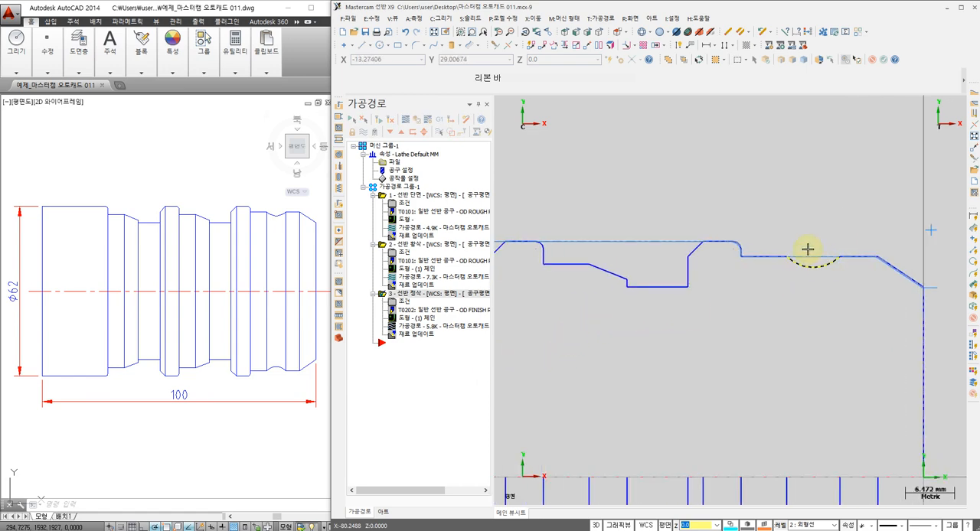
{"action": "scroll", "coordinate": [808, 249], "scroll_direction": "up", "scroll_amount": 2}
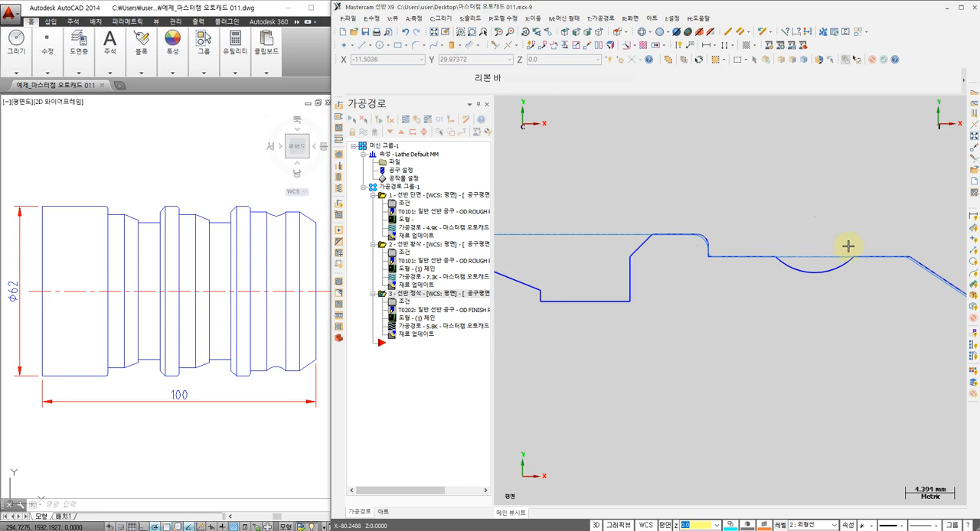
{"action": "scroll", "coordinate": [834, 264], "scroll_direction": "up", "scroll_amount": 1}
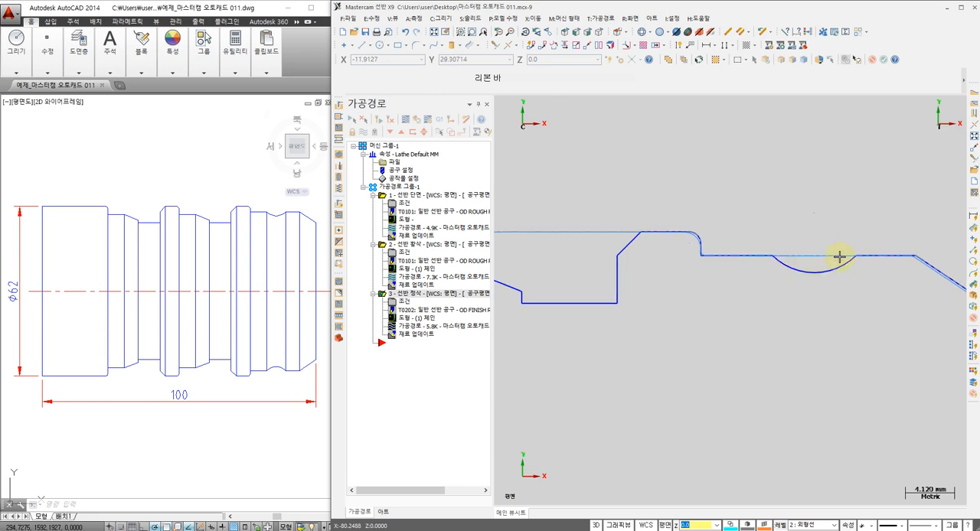
{"action": "scroll", "coordinate": [813, 256], "scroll_direction": "down", "scroll_amount": 2}
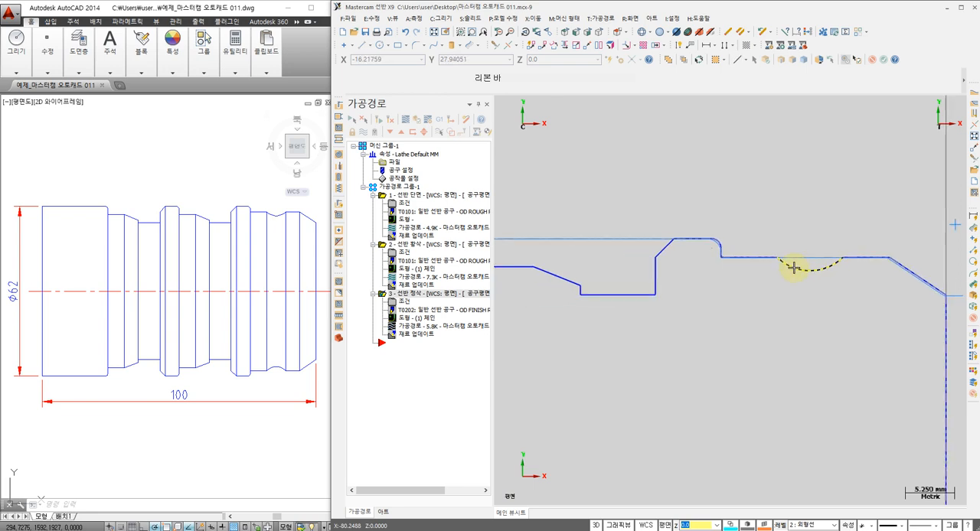
{"action": "left_click", "coordinate": [676, 47]}
{"action": "scroll", "coordinate": [819, 290], "scroll_direction": "up", "scroll_amount": 2}
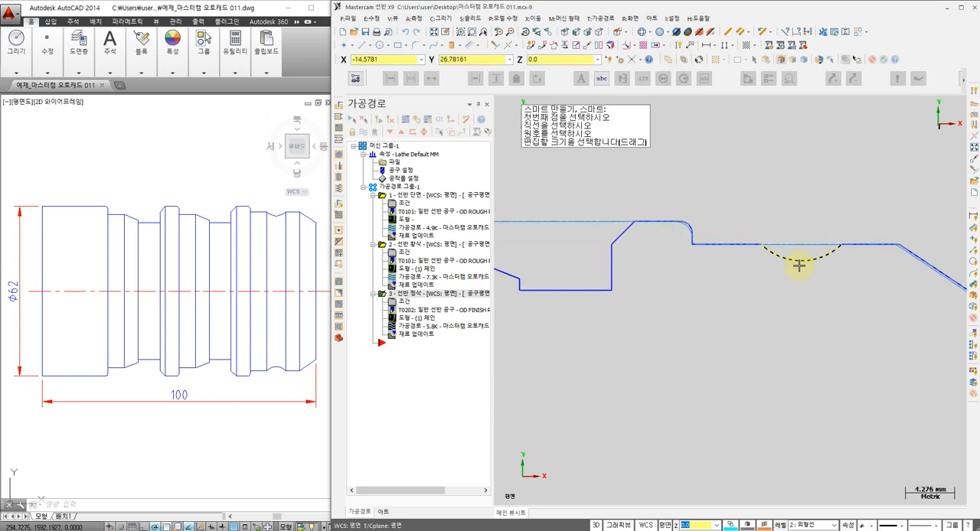
{"action": "left_click", "coordinate": [774, 251]}
{"action": "left_click", "coordinate": [764, 249]}
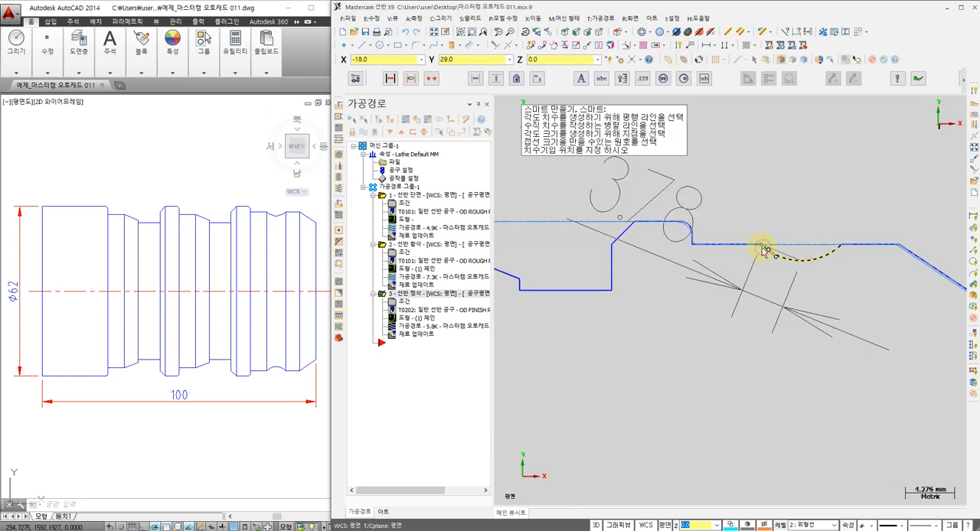
{"action": "left_click", "coordinate": [665, 254]}
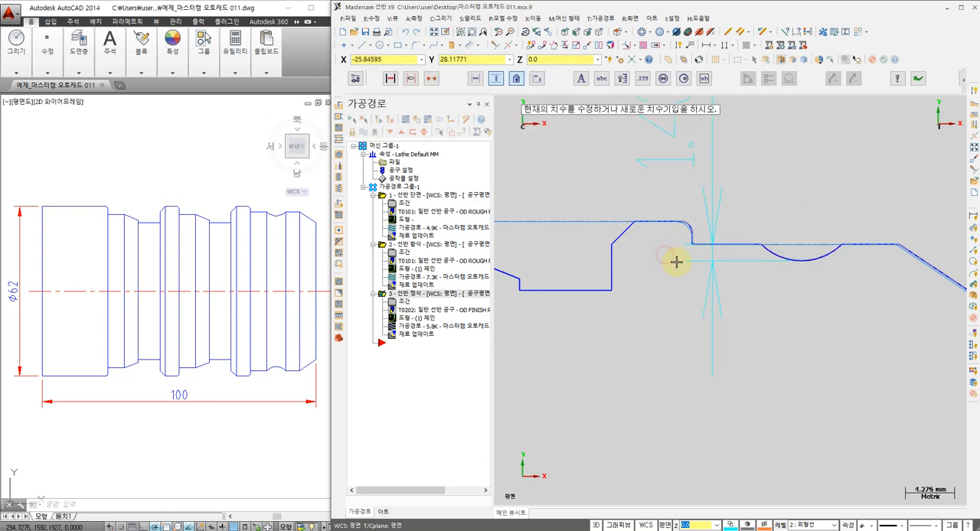
{"action": "scroll", "coordinate": [676, 262], "scroll_direction": "down", "scroll_amount": 1}
{"action": "middle_click_drag", "start_coordinate": [673, 293], "coordinate": [687, 348]}
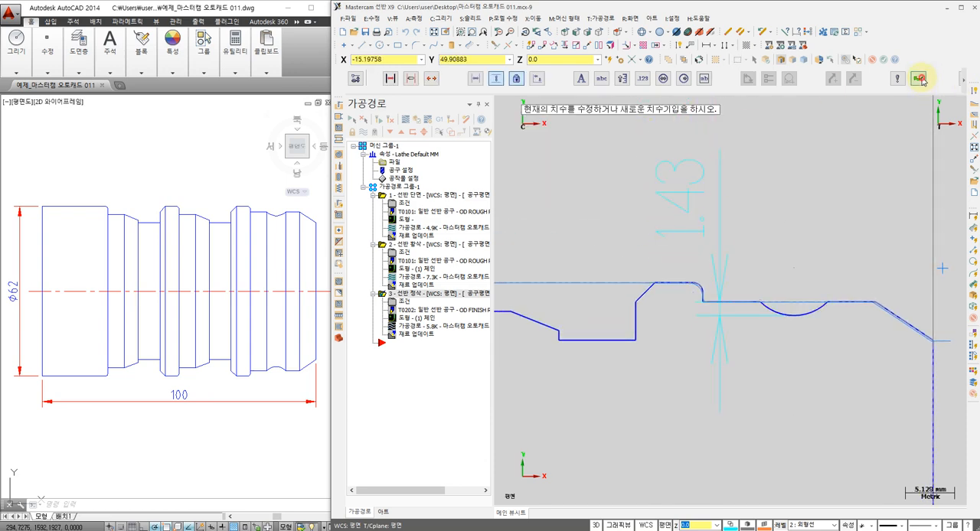
{"action": "left_click", "coordinate": [827, 303]}
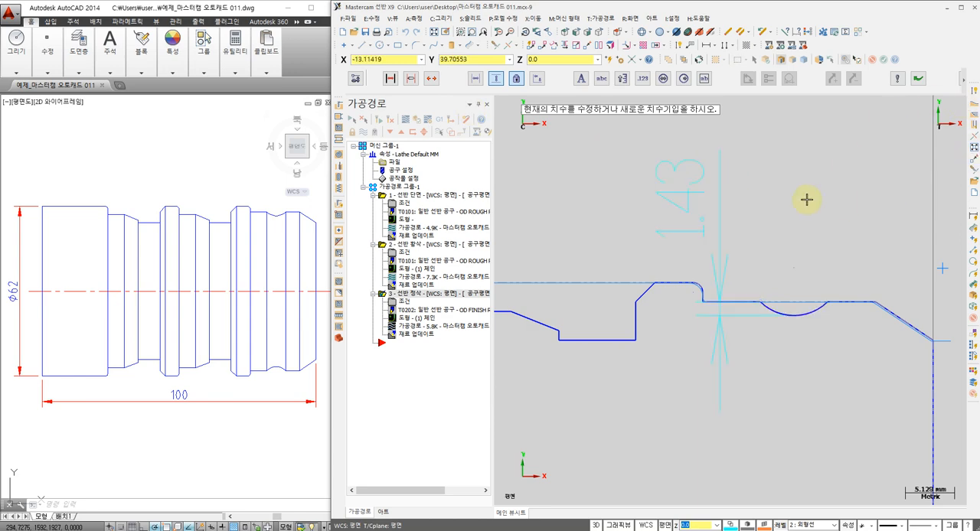
{"action": "key", "text": "Escape"}
{"action": "key", "text": "Escape"}
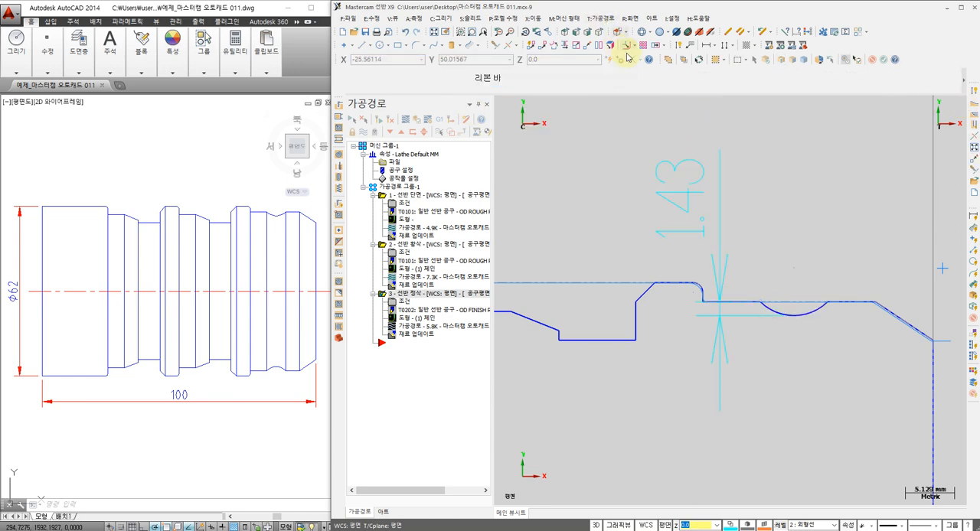
Create another lathe finishing toolpath with only the concave arc near the front end chained as its geometry
{"action": "left_click", "coordinate": [609, 21]}
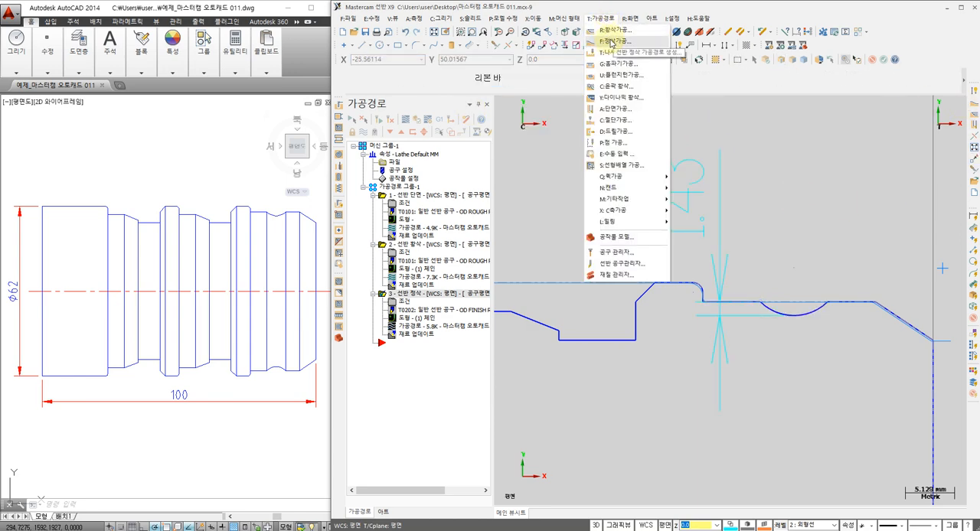
{"action": "left_click", "coordinate": [612, 44]}
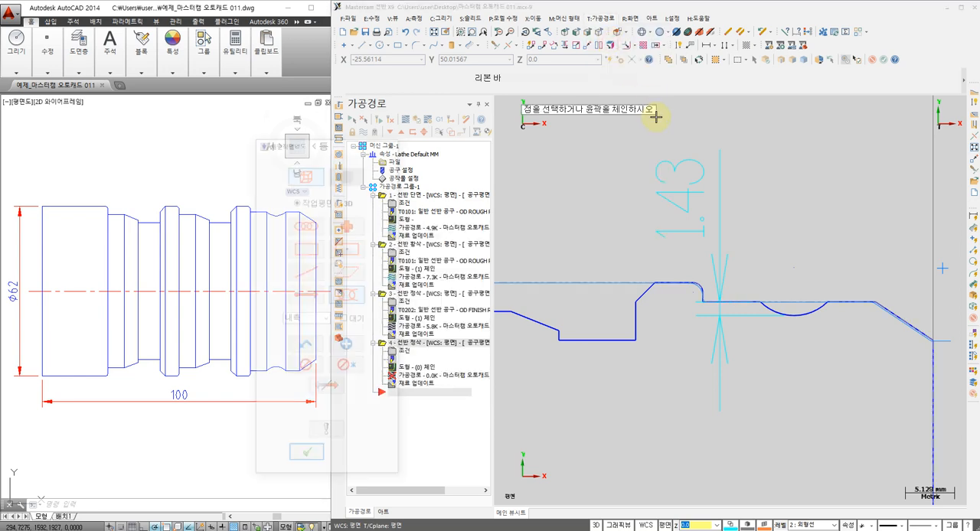
{"action": "left_click", "coordinate": [818, 309]}
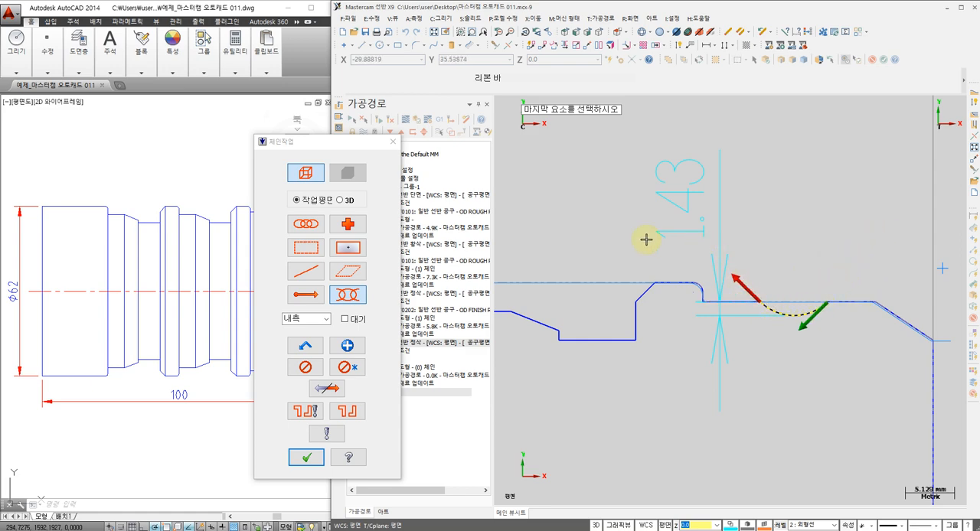
{"action": "left_click", "coordinate": [305, 456]}
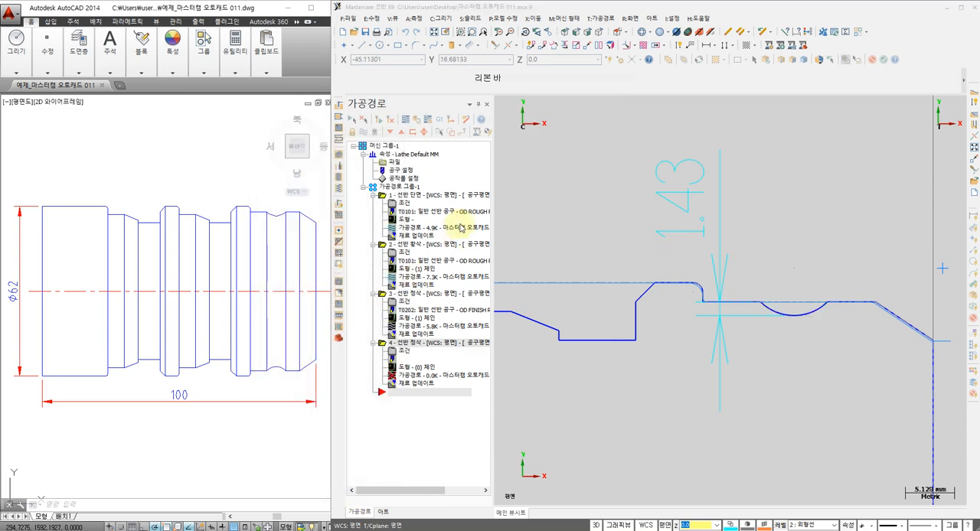
Select tool T0202 R0.4 OD FINISH RIGHT with a 0.15 mm/rev feed, 220 CSS, 3000 maximum spindle speed and flood coolant on
{"action": "left_click", "coordinate": [559, 191]}
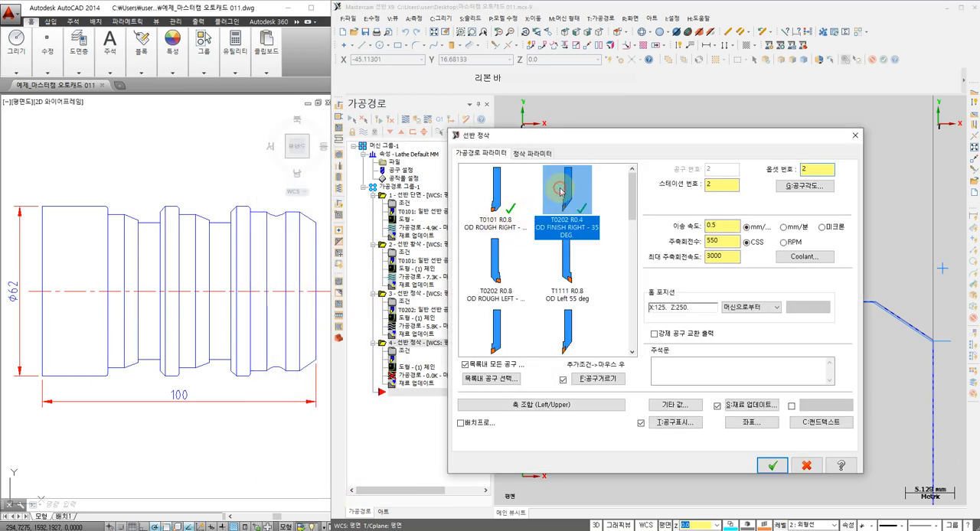
{"action": "left_click_drag", "start_coordinate": [720, 227], "coordinate": [641, 237]}
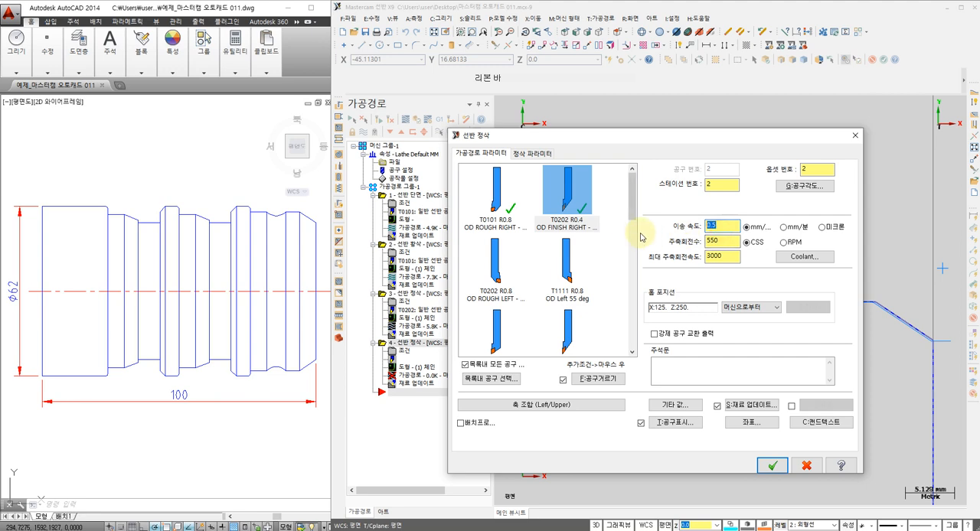
{"action": "type", "text": "0.15"}
{"action": "left_click_drag", "start_coordinate": [729, 241], "coordinate": [631, 251]}
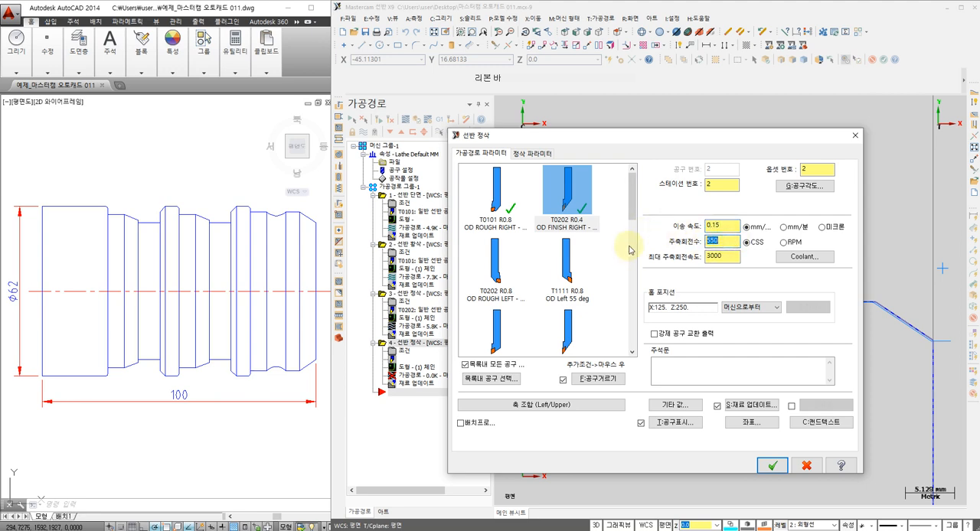
{"action": "type", "text": "220"}
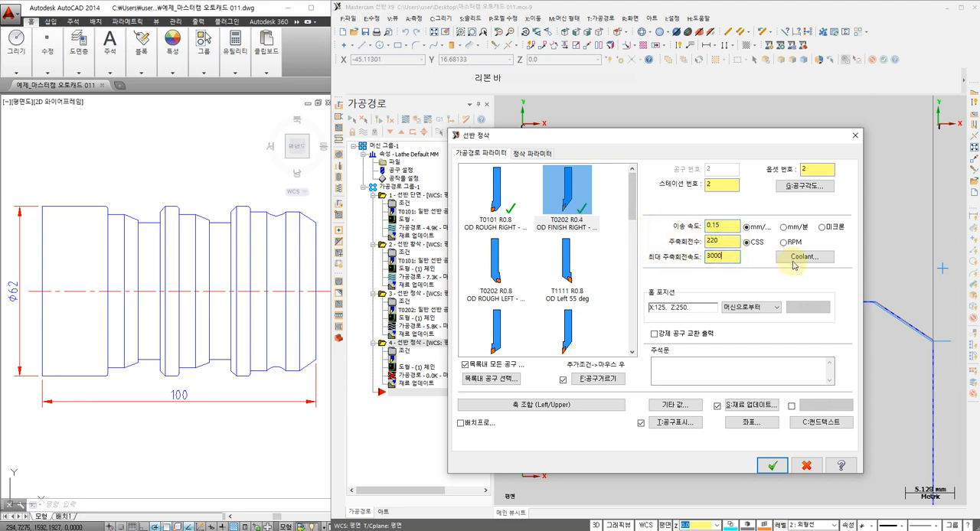
{"action": "left_click", "coordinate": [794, 260]}
{"action": "left_click", "coordinate": [574, 212]}
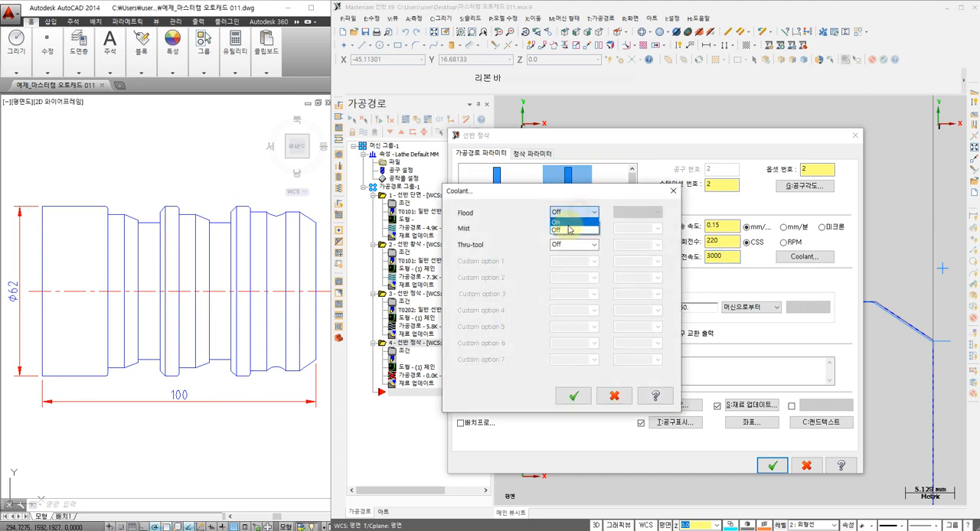
{"action": "left_click", "coordinate": [562, 222]}
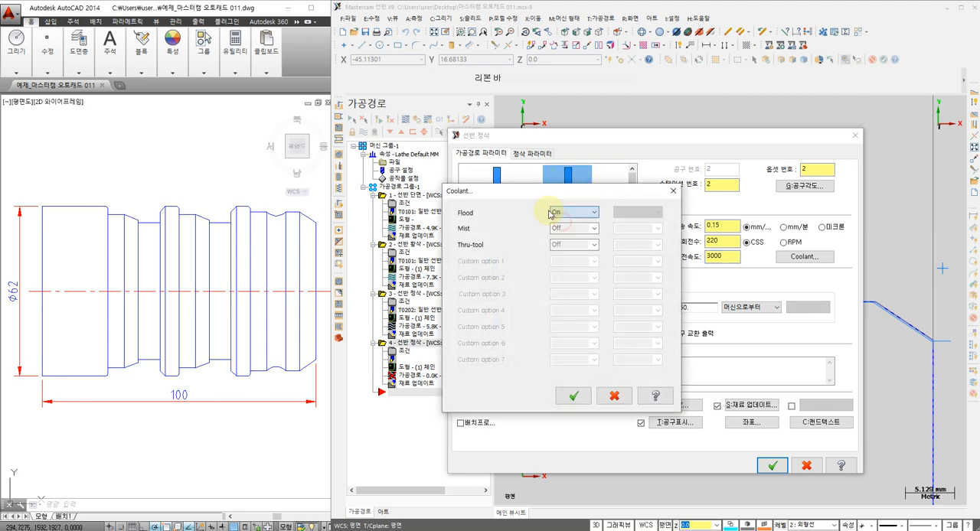
{"action": "left_click", "coordinate": [572, 394]}
Generate the concave arc finishing toolpath with one pass and 0.0 X and Z allowance, continuing despite the tool collision
{"action": "left_click", "coordinate": [532, 153]}
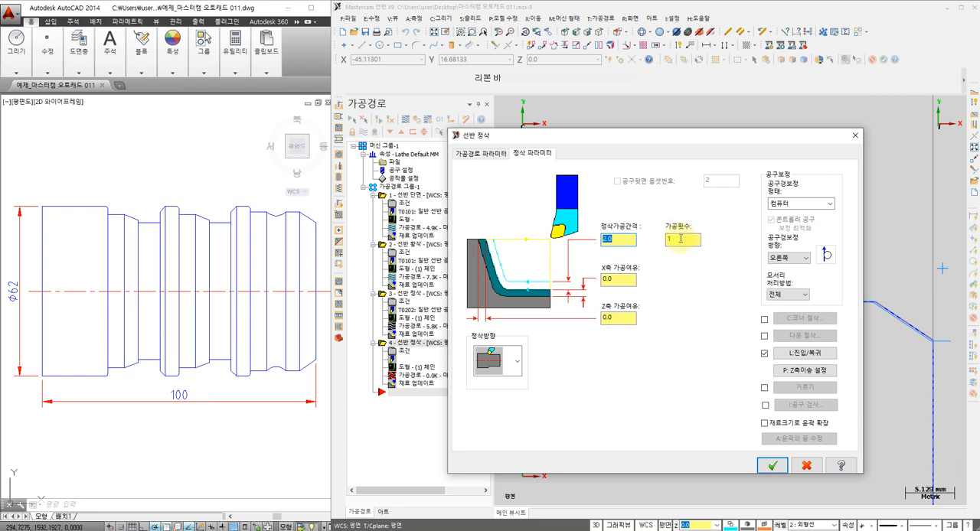
{"action": "left_click", "coordinate": [772, 468]}
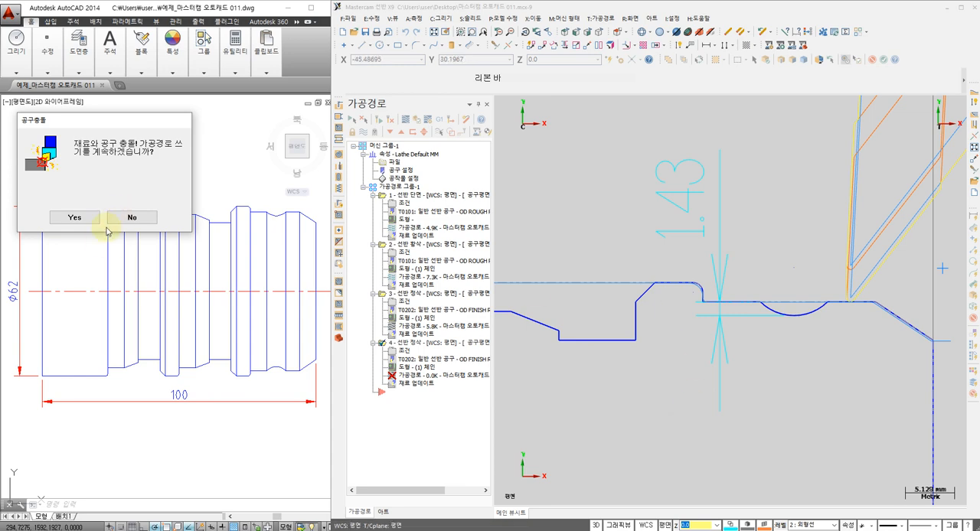
{"action": "left_click", "coordinate": [74, 217]}
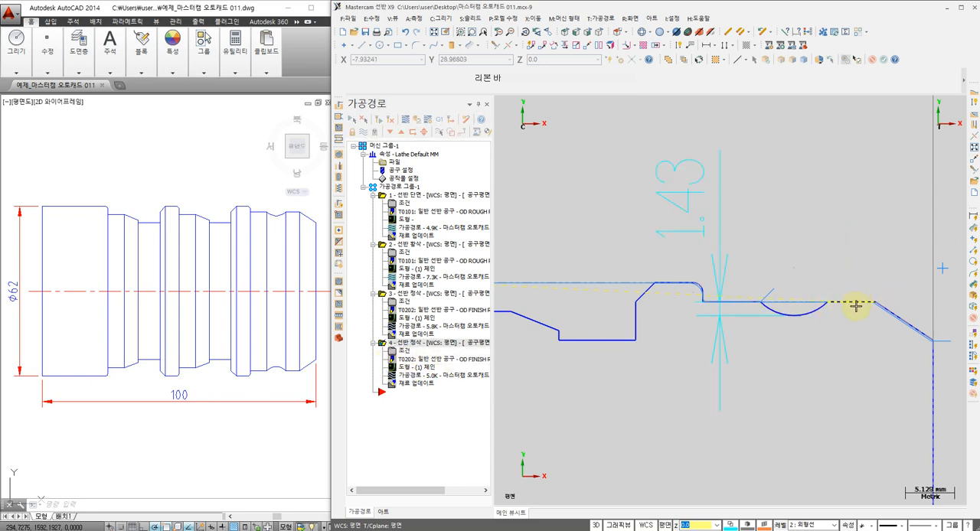
Set the concave arc finishing operation's lead-in and lead-out vectors to the tangent direction with a length of 2.0
{"action": "left_click", "coordinate": [404, 352]}
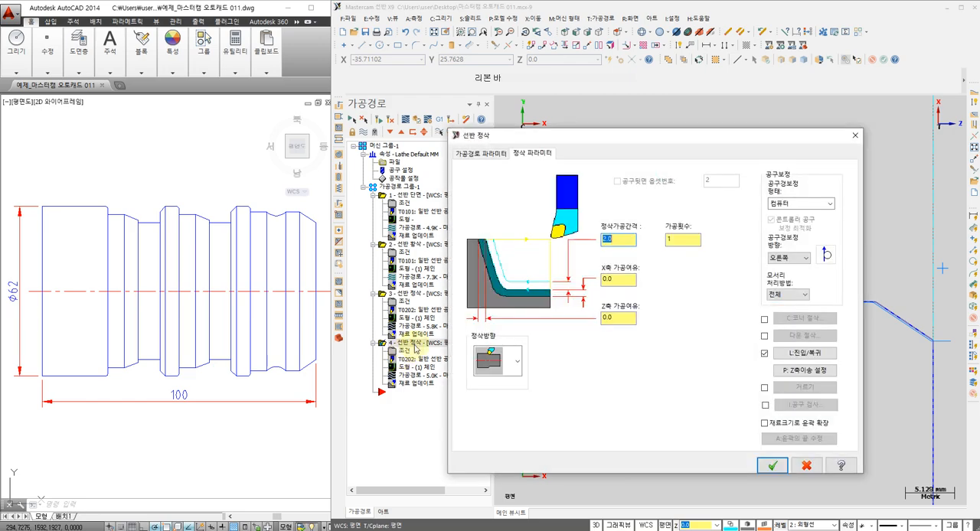
{"action": "left_click", "coordinate": [803, 353]}
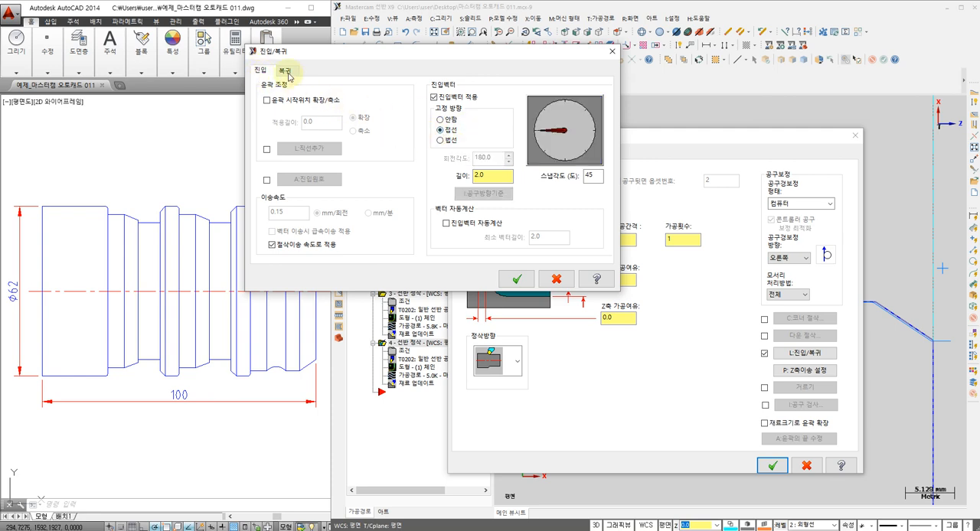
{"action": "left_click", "coordinate": [284, 70]}
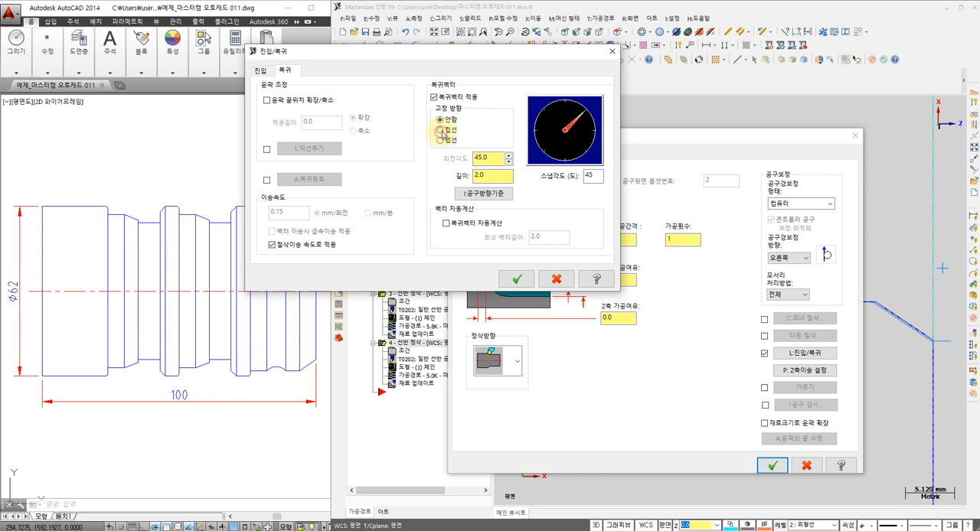
{"action": "left_click", "coordinate": [440, 131]}
{"action": "left_click", "coordinate": [517, 280]}
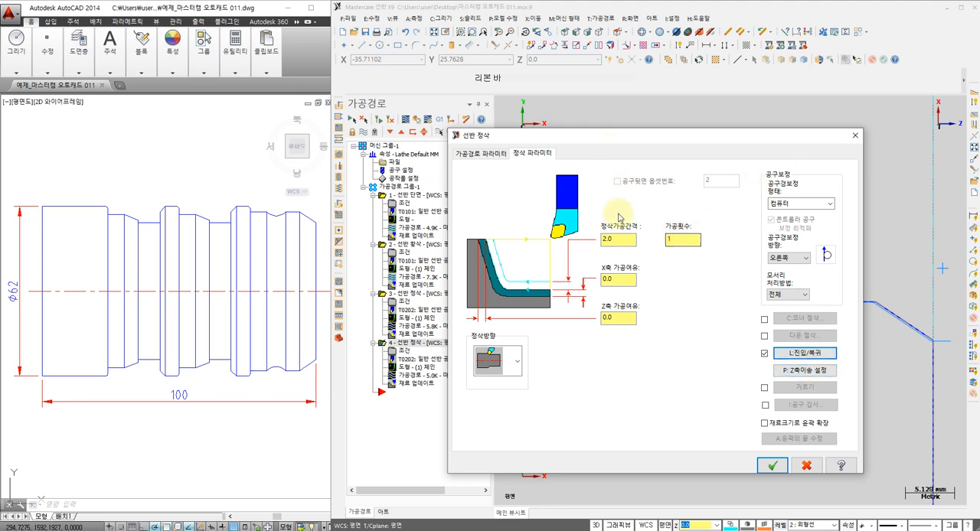
Set the arc finishing operation's plunge cutting to the second type, which allows cutting into recesses, and regenerate its toolpath
{"action": "left_click", "coordinate": [799, 372]}
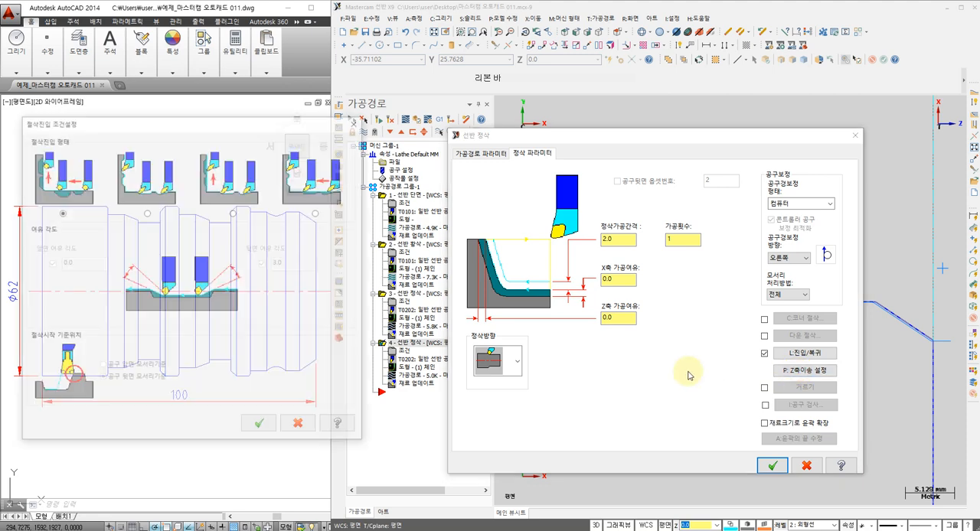
{"action": "left_click", "coordinate": [147, 213]}
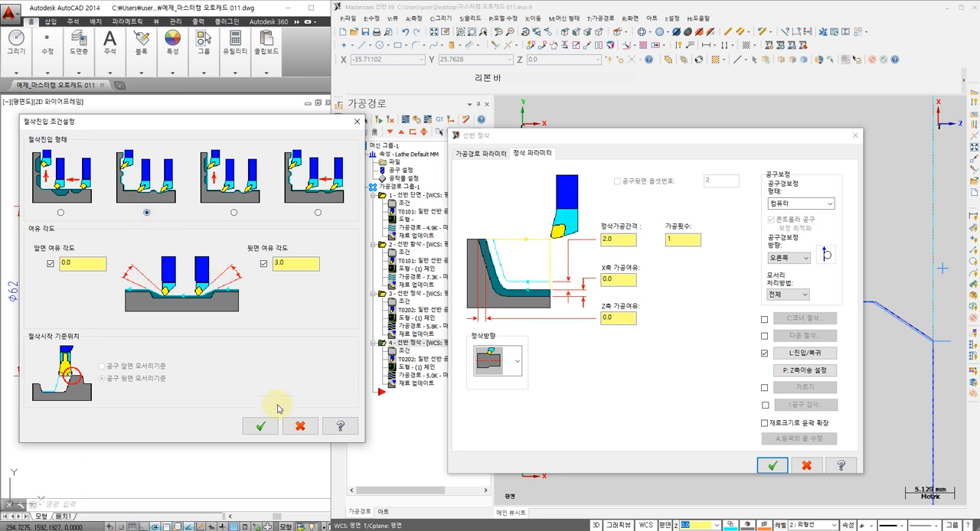
{"action": "left_click", "coordinate": [261, 426]}
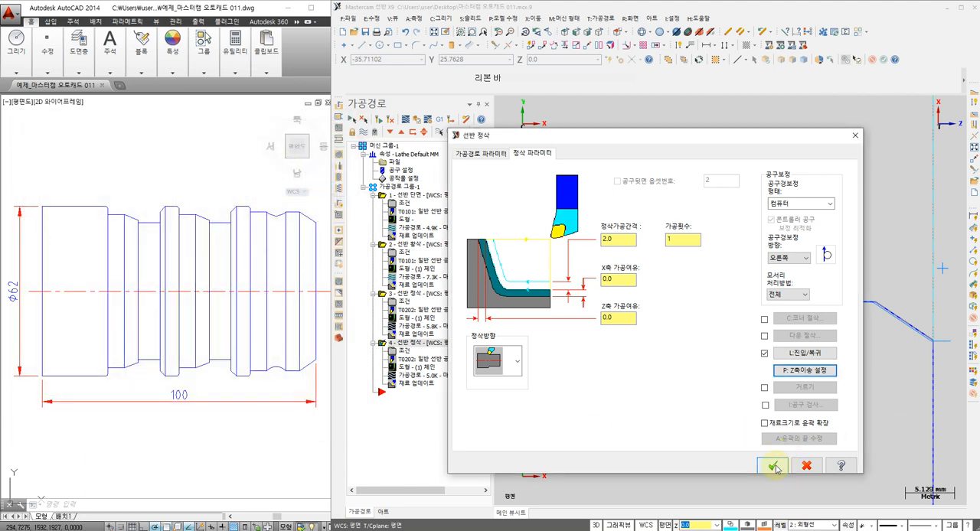
{"action": "left_click", "coordinate": [769, 467]}
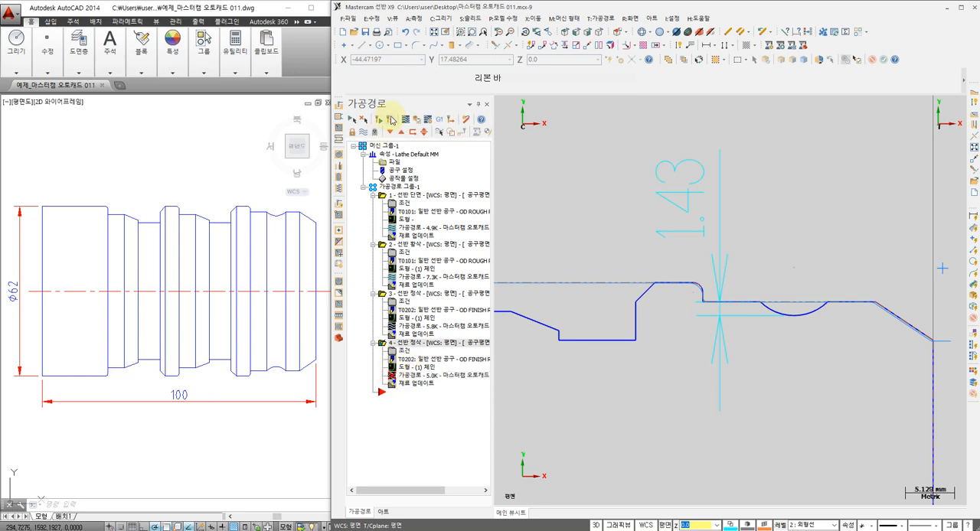
{"action": "left_click", "coordinate": [392, 120]}
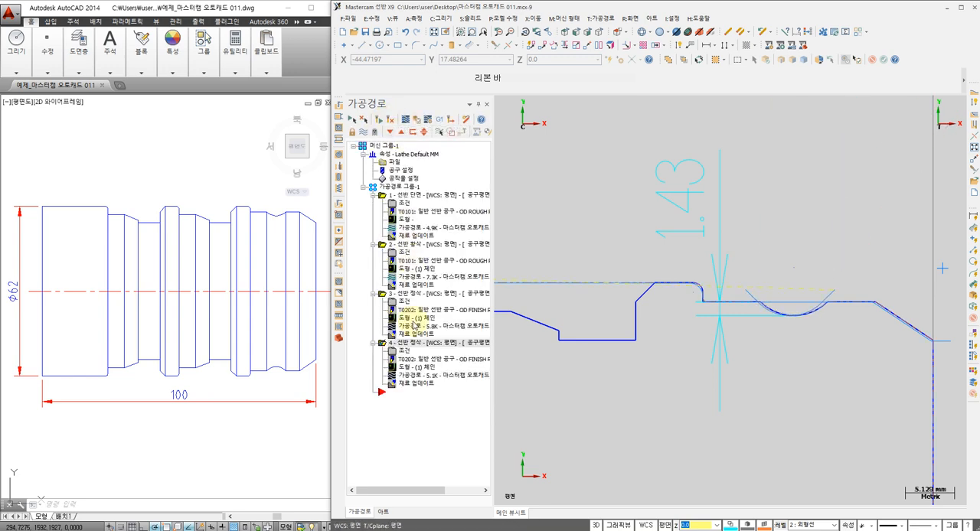
Backplot the concave arc finishing toolpath to check how the tool cuts into the arc
{"action": "left_click", "coordinate": [406, 377]}
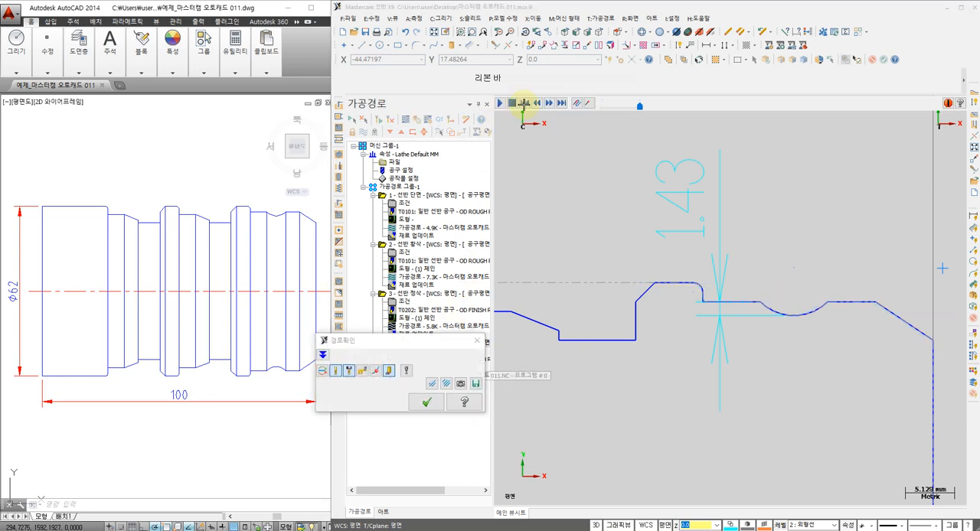
{"action": "left_click", "coordinate": [500, 103]}
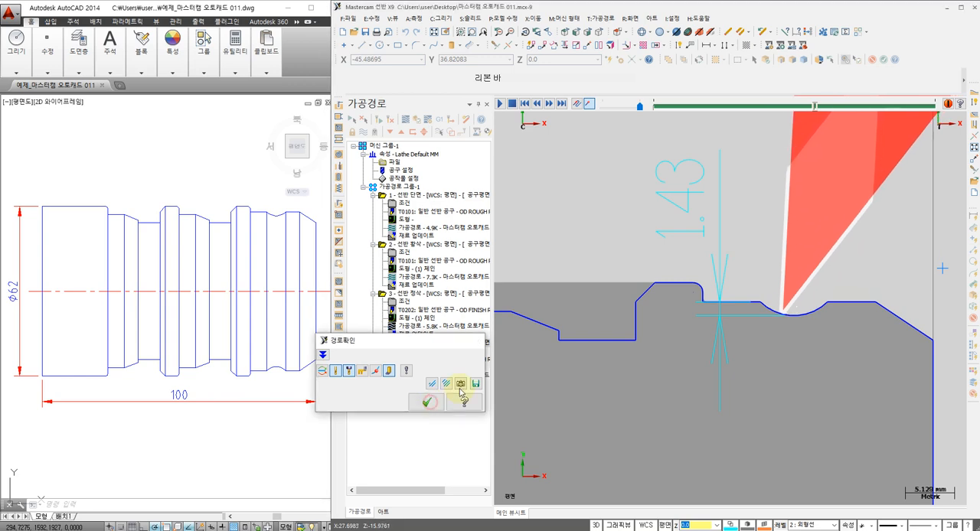
{"action": "left_click", "coordinate": [428, 402]}
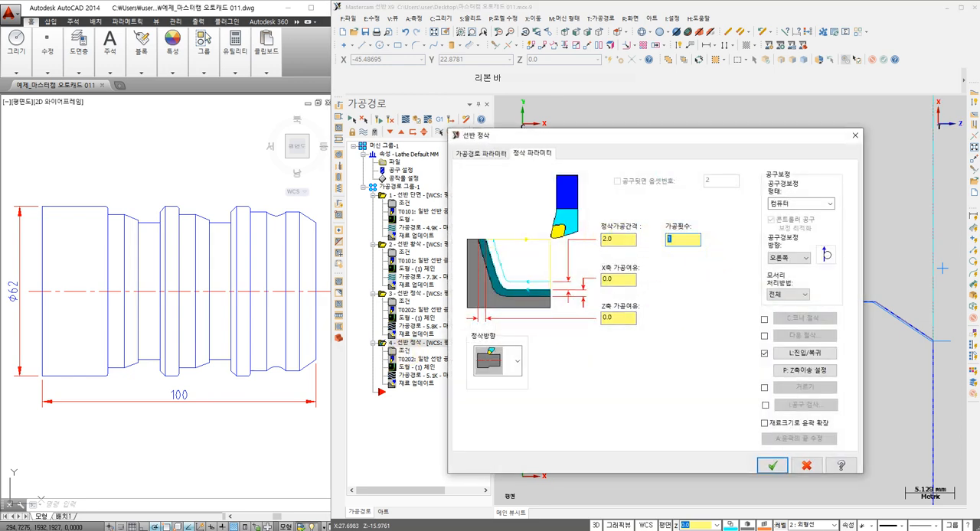
Set the arc finishing operation to 2 passes with a 0.7 finish stepover
{"action": "type", "text": "2"}
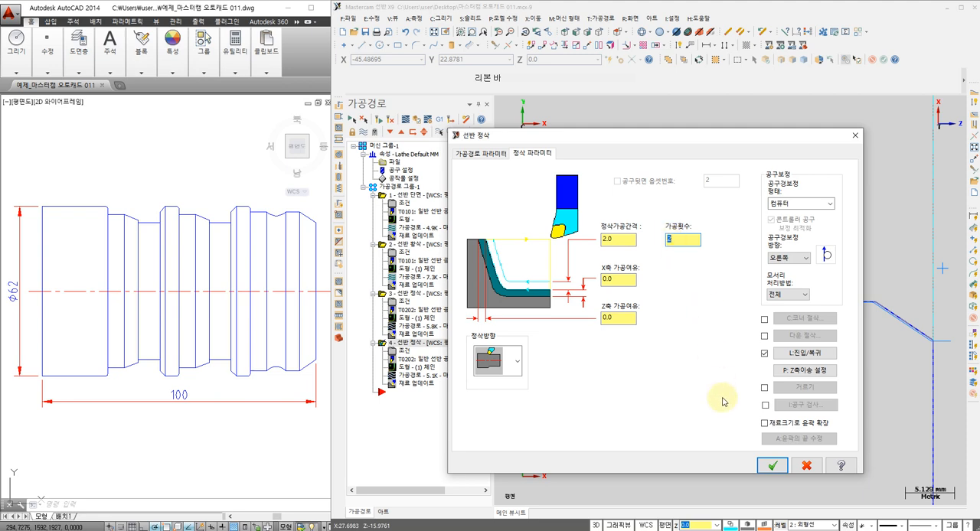
{"action": "left_click", "coordinate": [772, 465]}
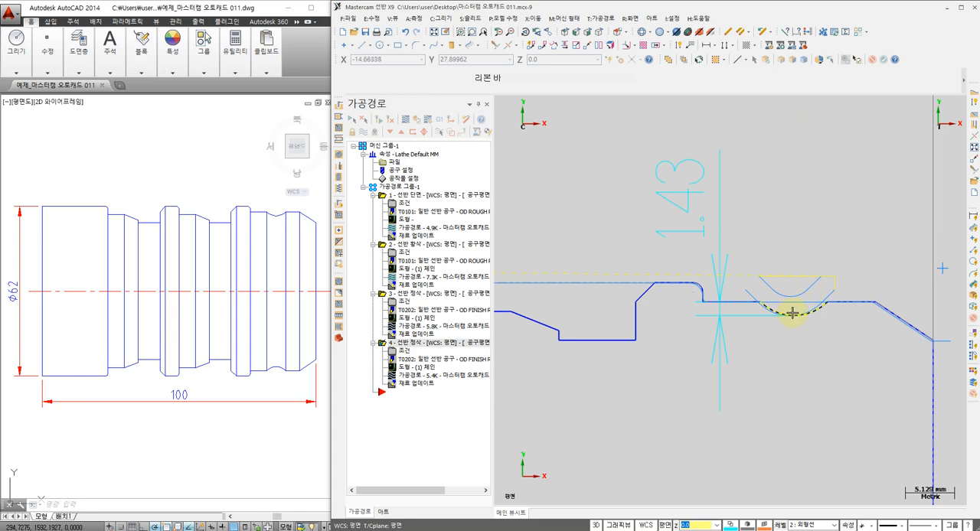
{"action": "left_click", "coordinate": [405, 351]}
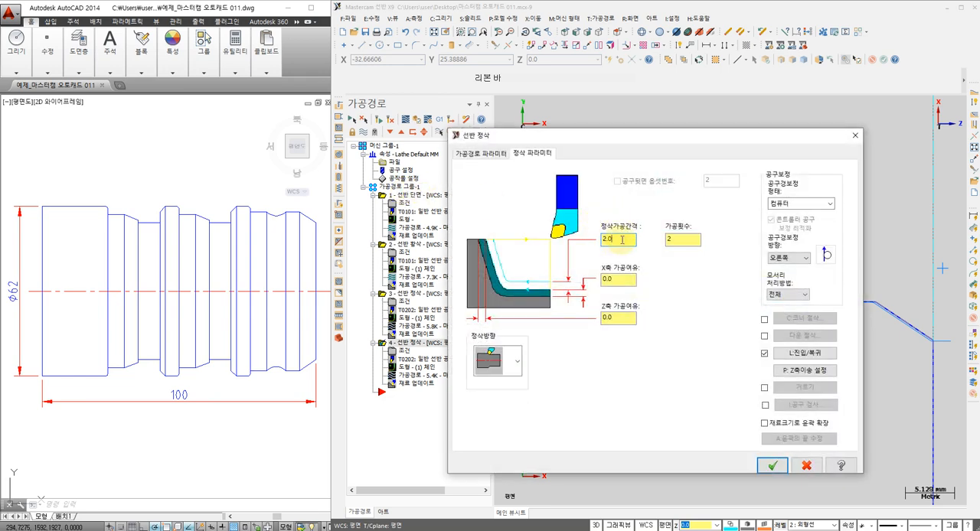
{"action": "left_click_drag", "start_coordinate": [622, 239], "coordinate": [599, 242]}
{"action": "type", "text": "0.7"}
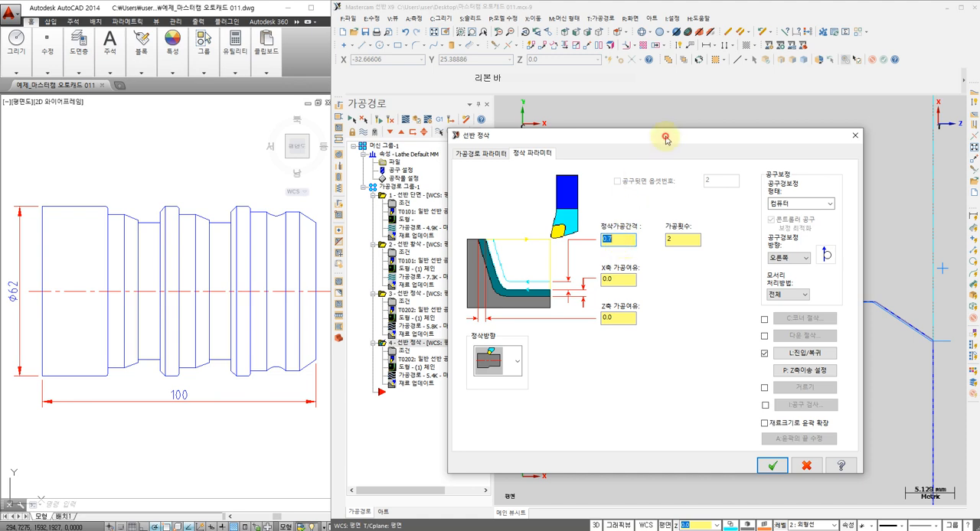
{"action": "left_click_drag", "start_coordinate": [667, 136], "coordinate": [426, 141]}
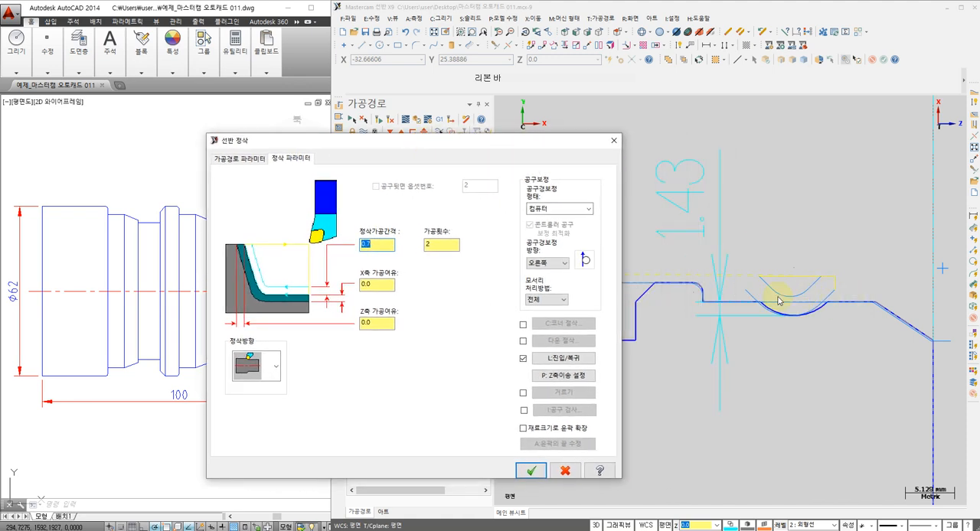
{"action": "left_click", "coordinate": [528, 471]}
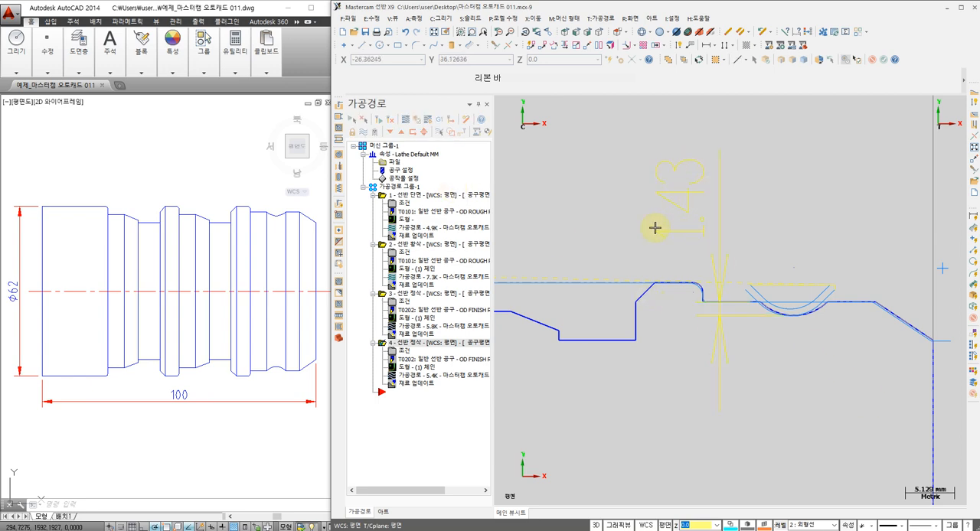
Create a lathe grooving toolpath with the groove definition set to chain
{"action": "scroll", "coordinate": [785, 289], "scroll_direction": "up", "scroll_amount": 1}
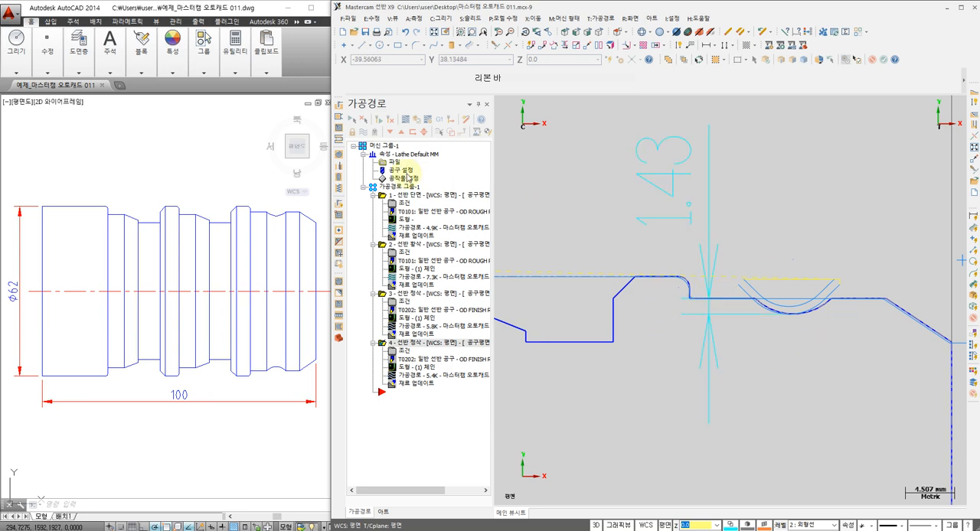
{"action": "scroll", "coordinate": [651, 278], "scroll_direction": "down", "scroll_amount": 3}
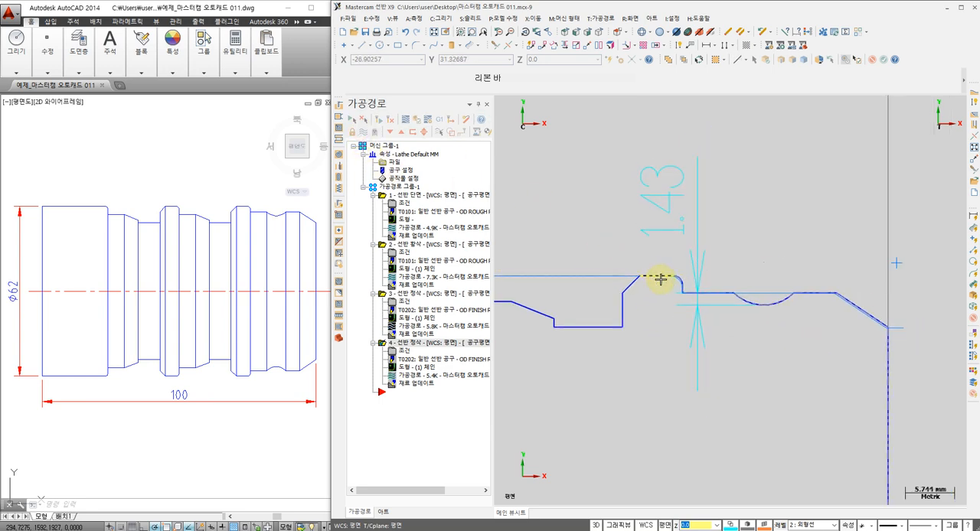
{"action": "scroll", "coordinate": [756, 307], "scroll_direction": "down", "scroll_amount": 1}
{"action": "middle_click_drag", "start_coordinate": [673, 306], "coordinate": [695, 299]}
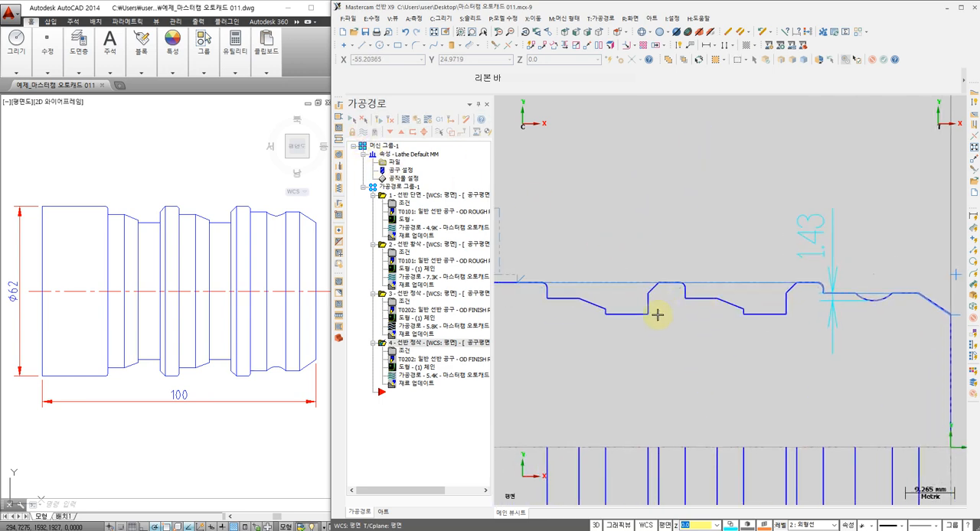
{"action": "scroll", "coordinate": [640, 312], "scroll_direction": "up", "scroll_amount": 1}
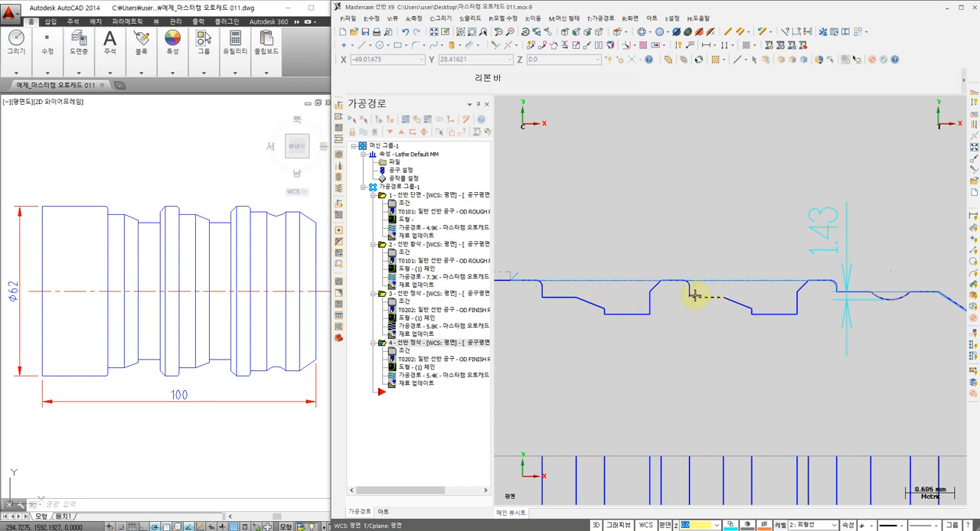
{"action": "scroll", "coordinate": [696, 281], "scroll_direction": "up", "scroll_amount": 1}
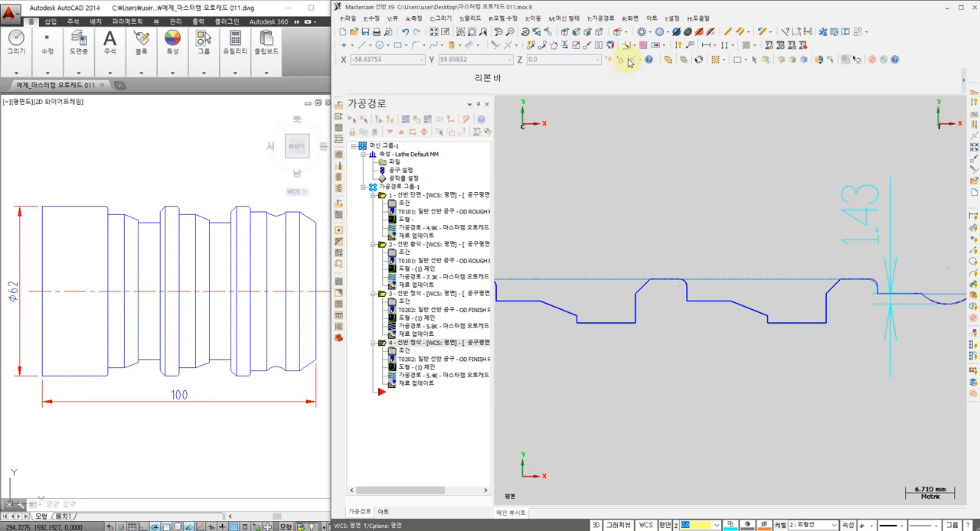
{"action": "left_click", "coordinate": [603, 18]}
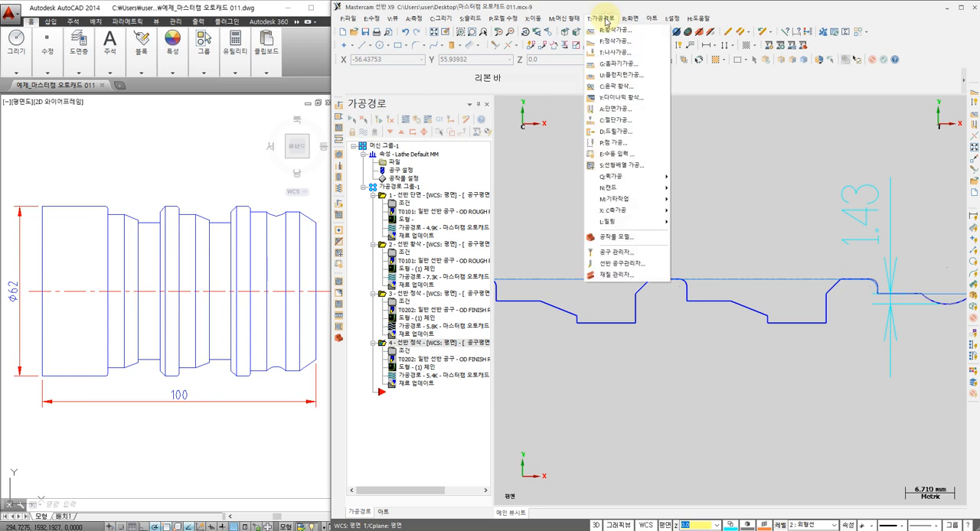
{"action": "left_click", "coordinate": [615, 65]}
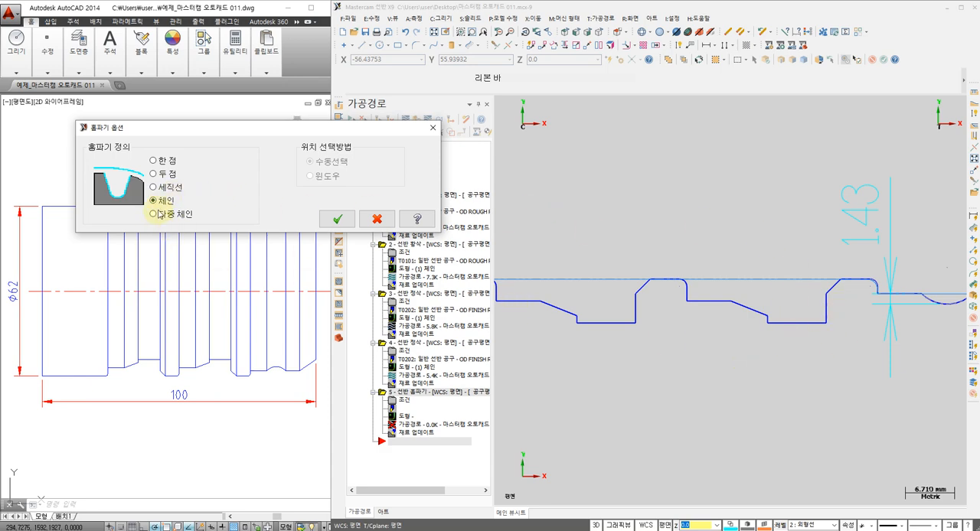
{"action": "left_click", "coordinate": [337, 219]}
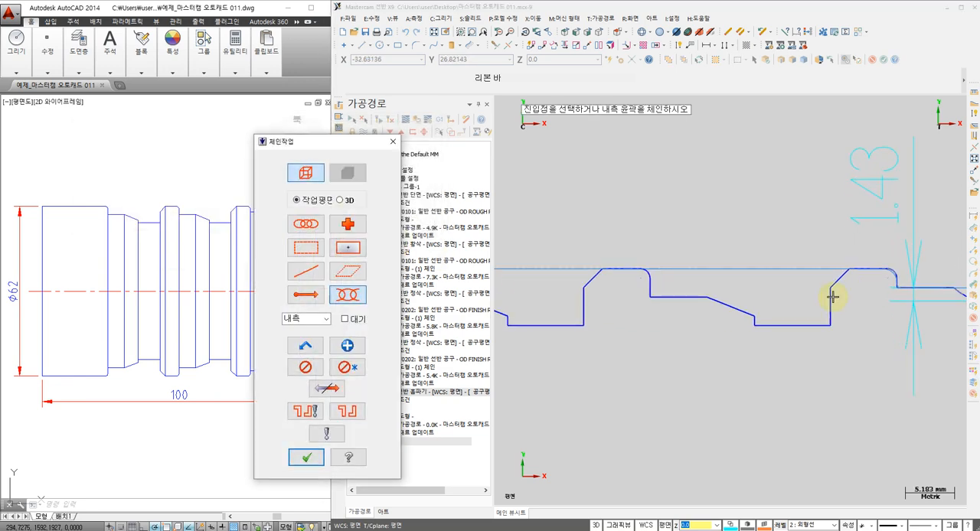
Chain the stepped groove nearest the part's front end, from its front chamfer to the corner arc on its far side
{"action": "scroll", "coordinate": [810, 310], "scroll_direction": "up", "scroll_amount": 1}
{"action": "left_click", "coordinate": [847, 278]}
{"action": "scroll", "coordinate": [632, 265], "scroll_direction": "up", "scroll_amount": 1}
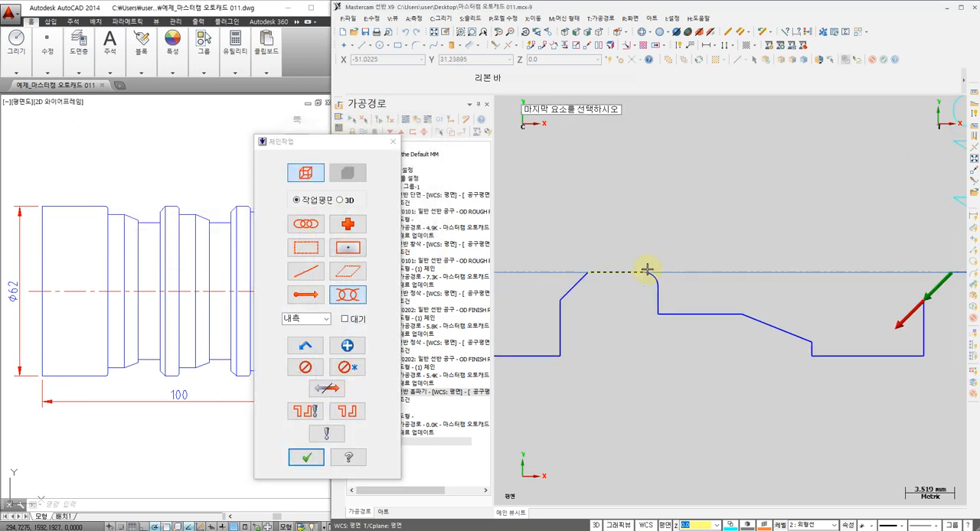
{"action": "left_click", "coordinate": [647, 271]}
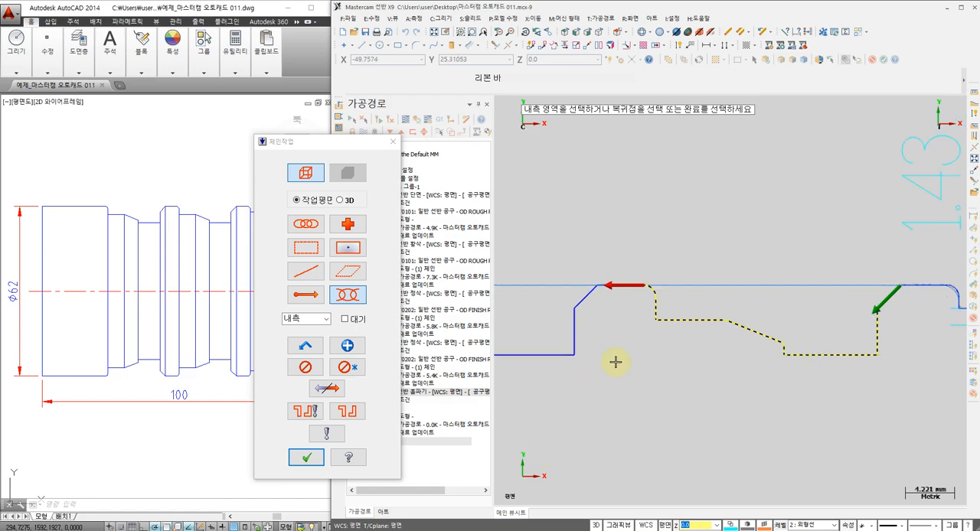
{"action": "left_click", "coordinate": [307, 457]}
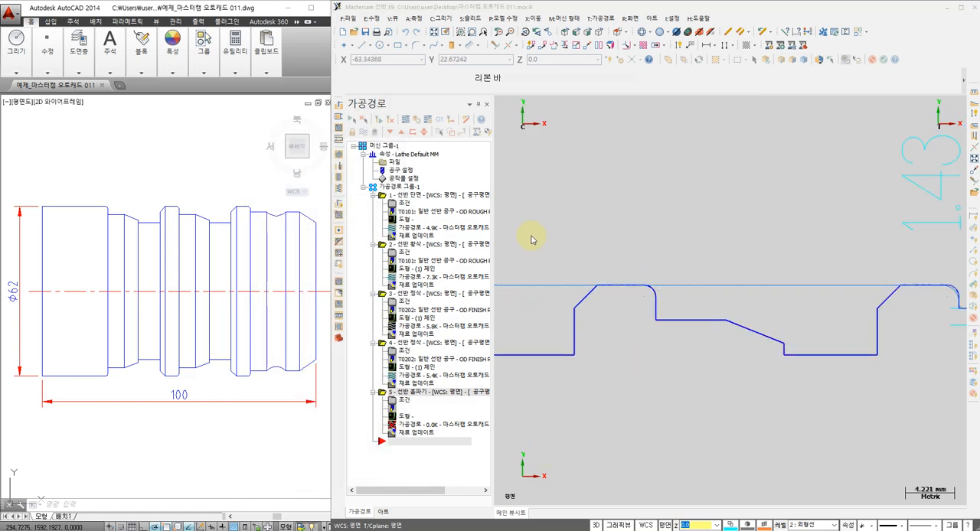
Select tool T4747 R0.1 OD GROOVE RIGHT - NARROW and set its insert width to 3 mm
{"action": "scroll", "coordinate": [310, 283], "scroll_direction": "down", "scroll_amount": 2}
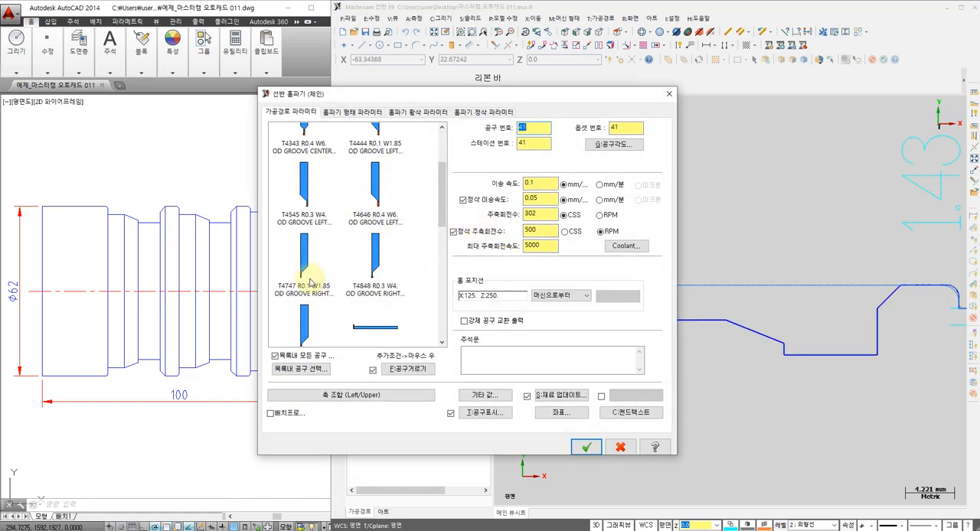
{"action": "left_click", "coordinate": [310, 283]}
{"action": "double_click", "coordinate": [311, 277]}
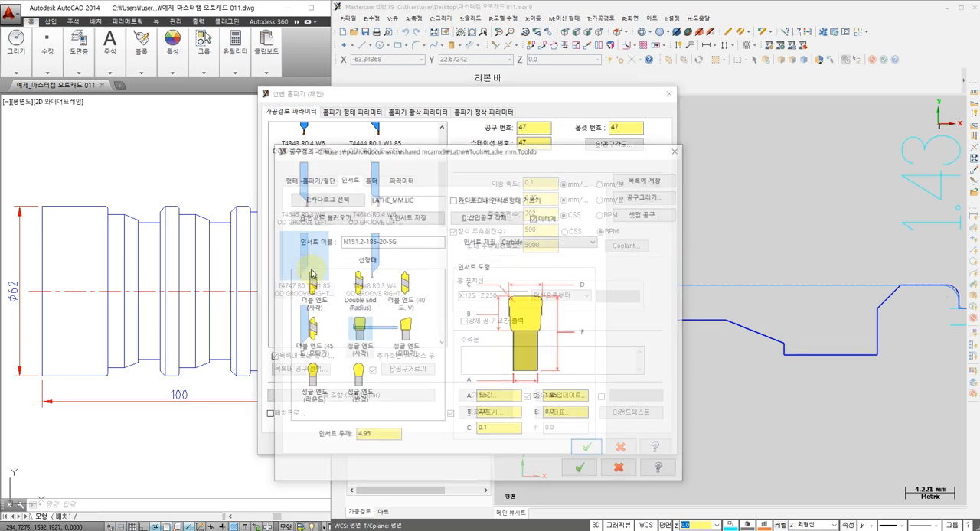
{"action": "left_click", "coordinate": [585, 470]}
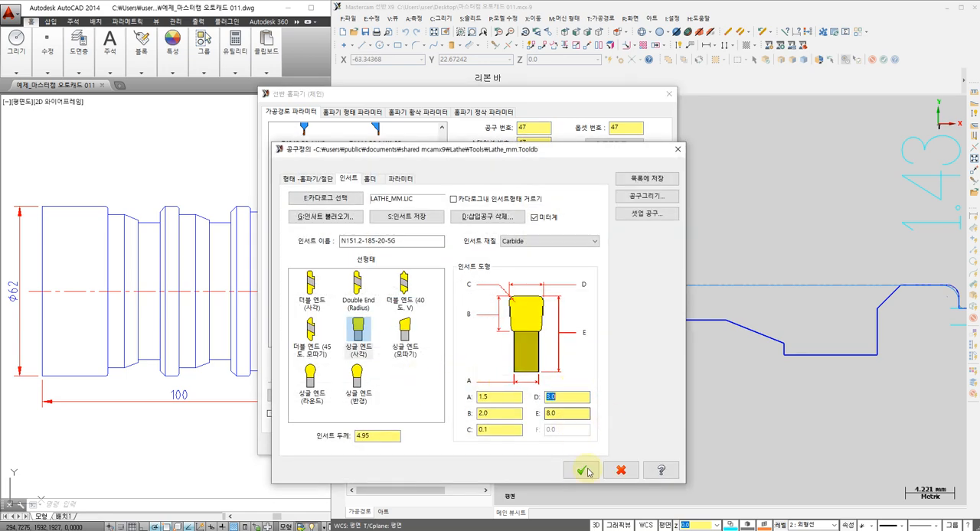
Set the grooving tool's tool number, offset number and station number to 3
{"action": "left_click", "coordinate": [535, 127]}
{"action": "type", "text": "3"}
{"action": "left_click", "coordinate": [626, 127]}
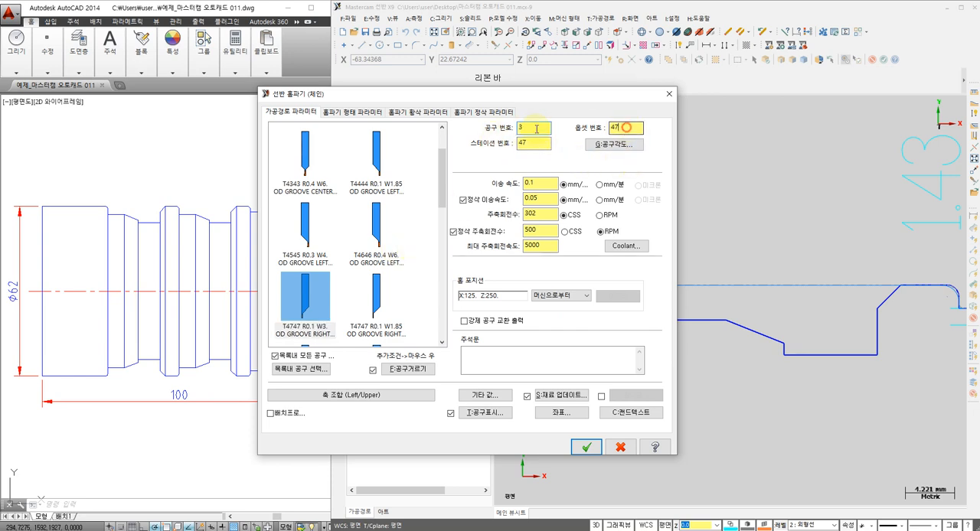
{"action": "type", "text": "3"}
{"action": "left_click_drag", "start_coordinate": [537, 129], "coordinate": [483, 157]}
{"action": "type", "text": "3"}
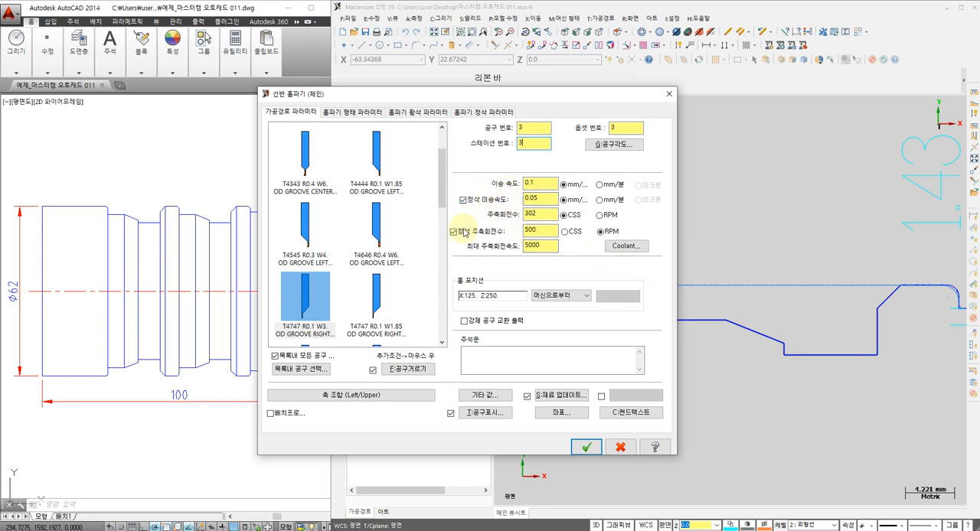
Set the grooving feed rate to 0.08 mm/rev and the spindle speed to 800
{"action": "left_click", "coordinate": [539, 181]}
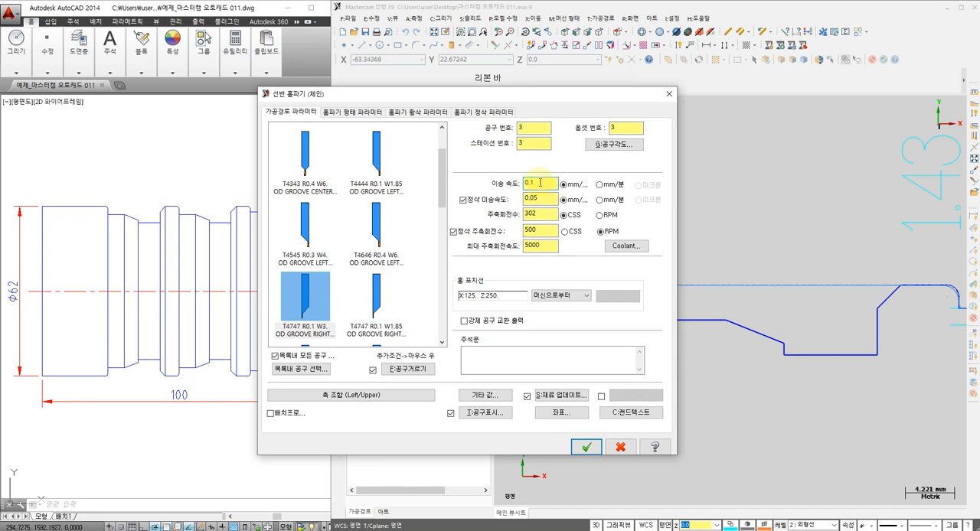
{"action": "left_click_drag", "start_coordinate": [535, 184], "coordinate": [480, 186]}
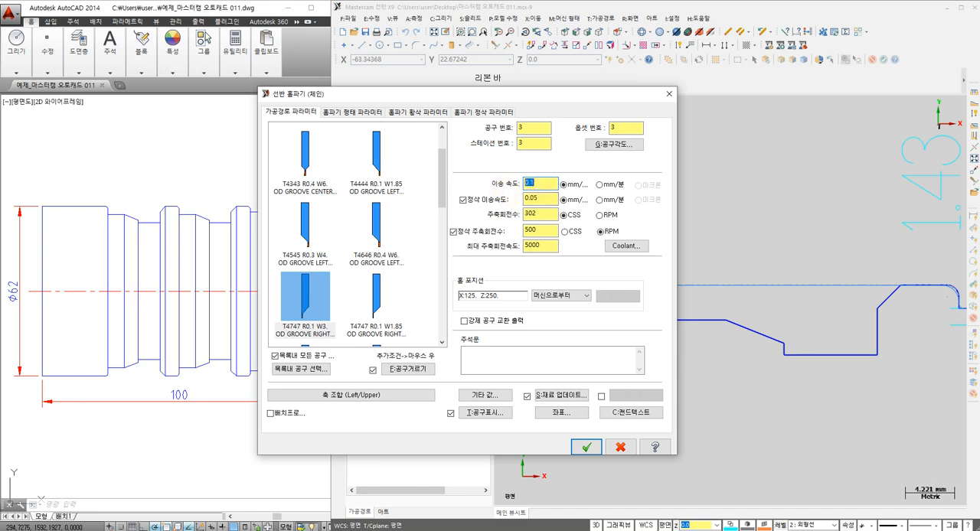
{"action": "type", "text": "0.08"}
{"action": "left_click_drag", "start_coordinate": [542, 197], "coordinate": [493, 198]}
{"action": "double_click", "coordinate": [546, 181]}
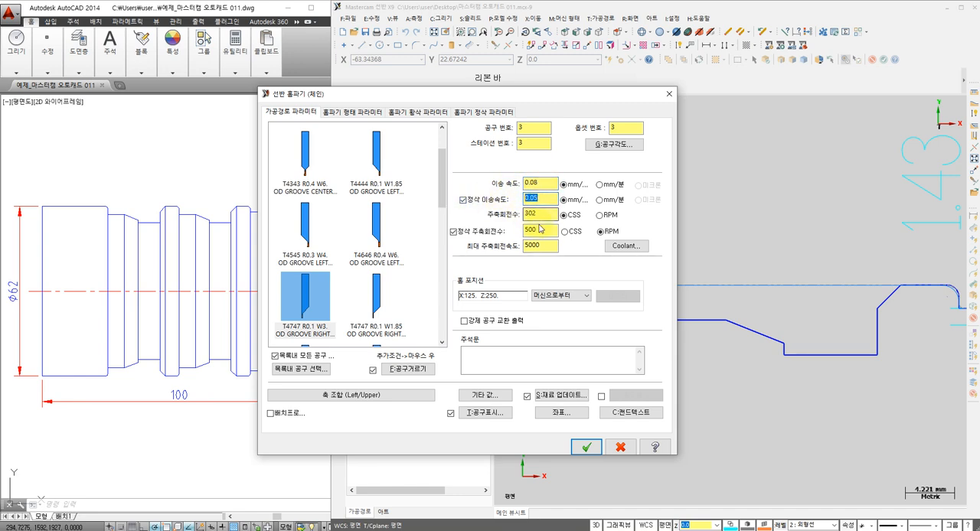
{"action": "left_click_drag", "start_coordinate": [540, 215], "coordinate": [478, 219]}
{"action": "type", "text": "800"}
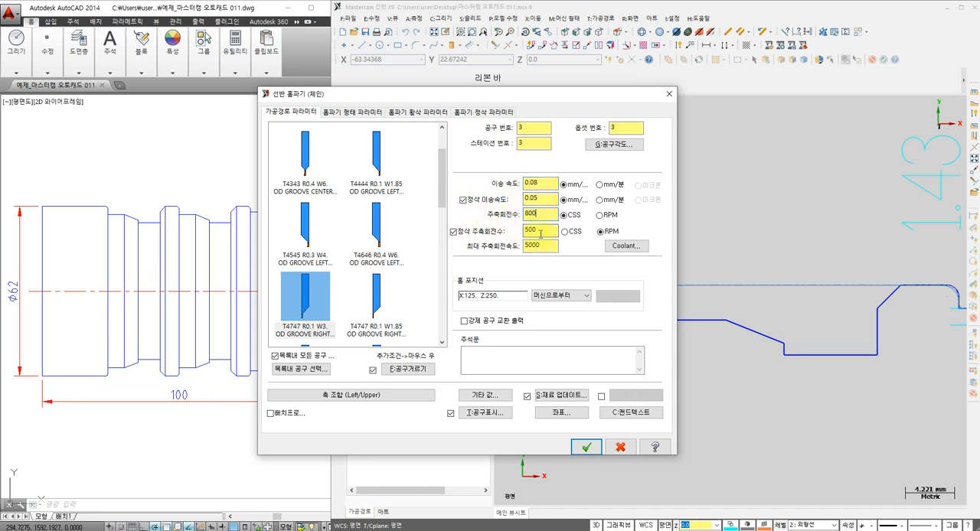
Set the finish spindle speed to 500 and the maximum spindle speed to 800, with the main spindle speed in RPM
{"action": "left_click", "coordinate": [542, 230]}
{"action": "type", "text": "500"}
{"action": "double_click", "coordinate": [541, 245]}
{"action": "type", "text": "80"}
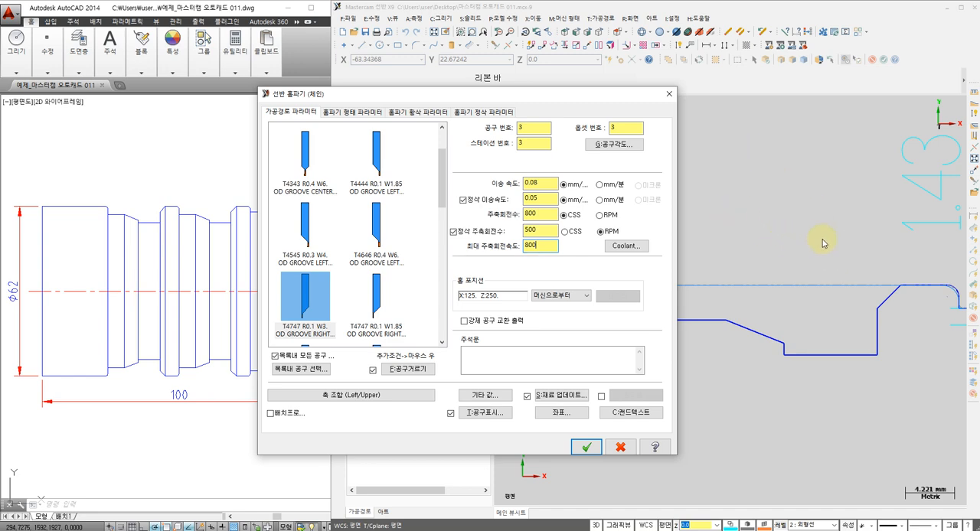
{"action": "double_click", "coordinate": [304, 297]}
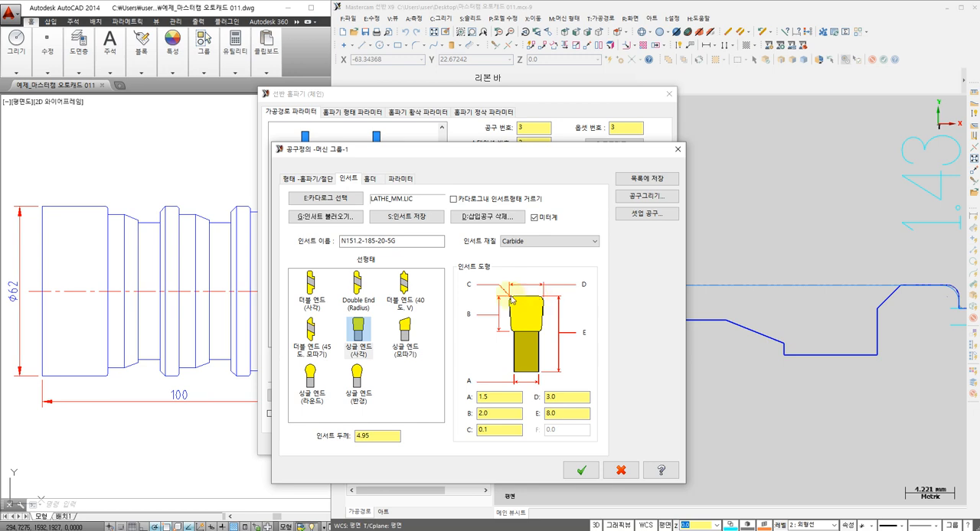
{"action": "left_click", "coordinate": [620, 470]}
{"action": "left_click", "coordinate": [542, 198]}
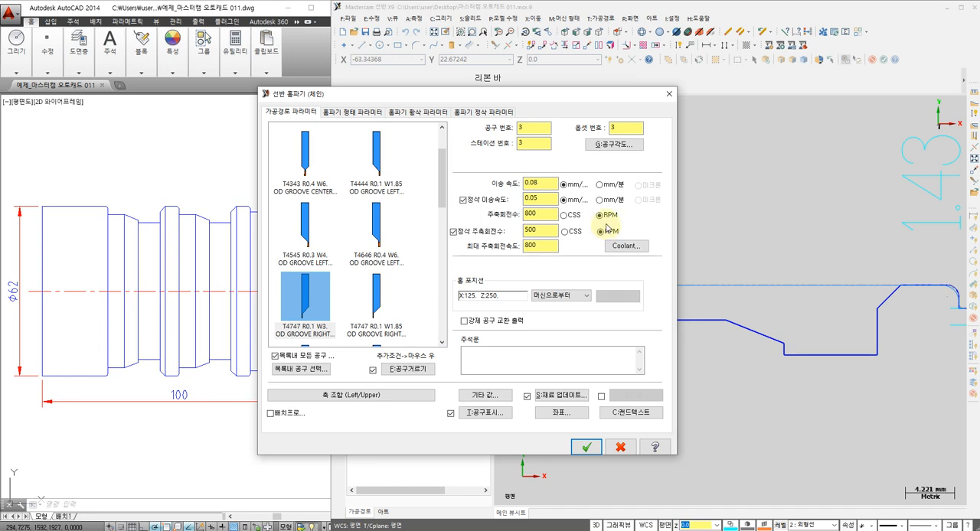
Turn on Flood coolant for the grooving operation
{"action": "left_click", "coordinate": [625, 246]}
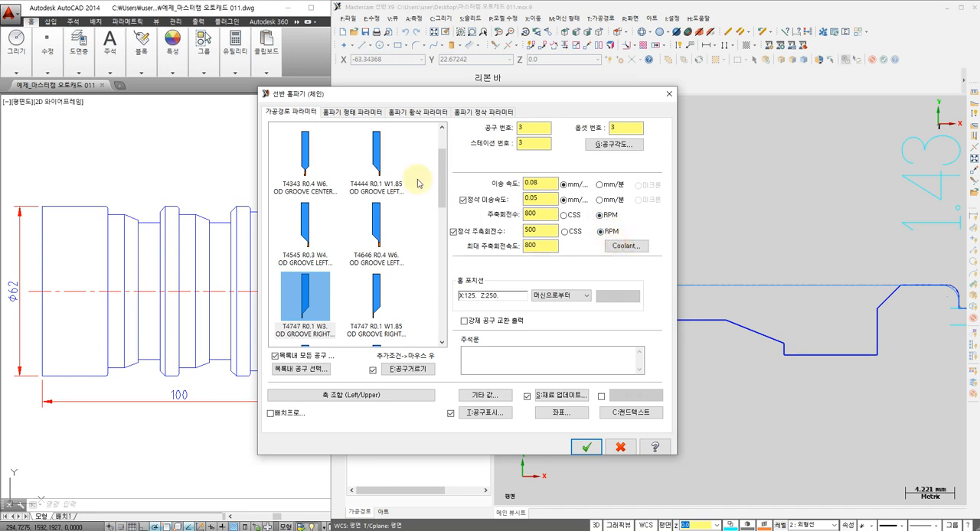
{"action": "left_click", "coordinate": [555, 214]}
{"action": "left_click", "coordinate": [570, 228]}
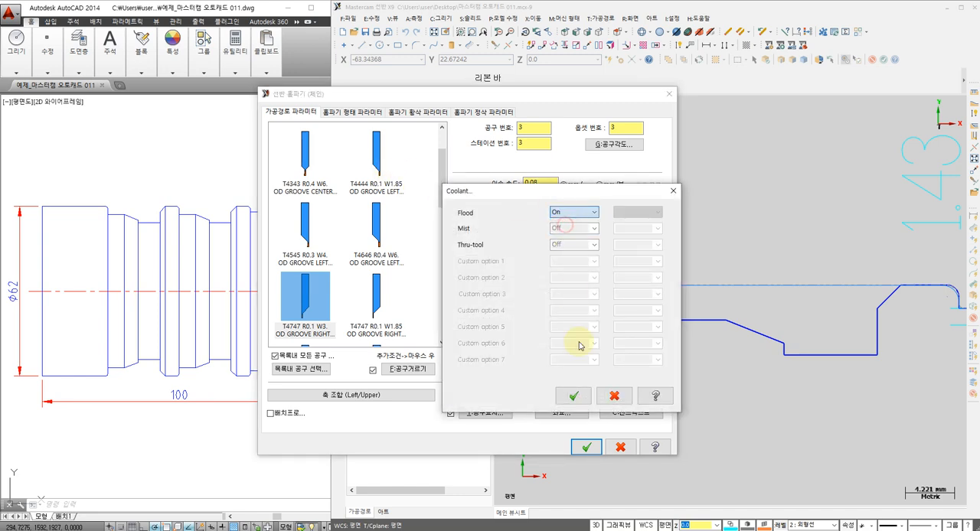
{"action": "left_click", "coordinate": [574, 395]}
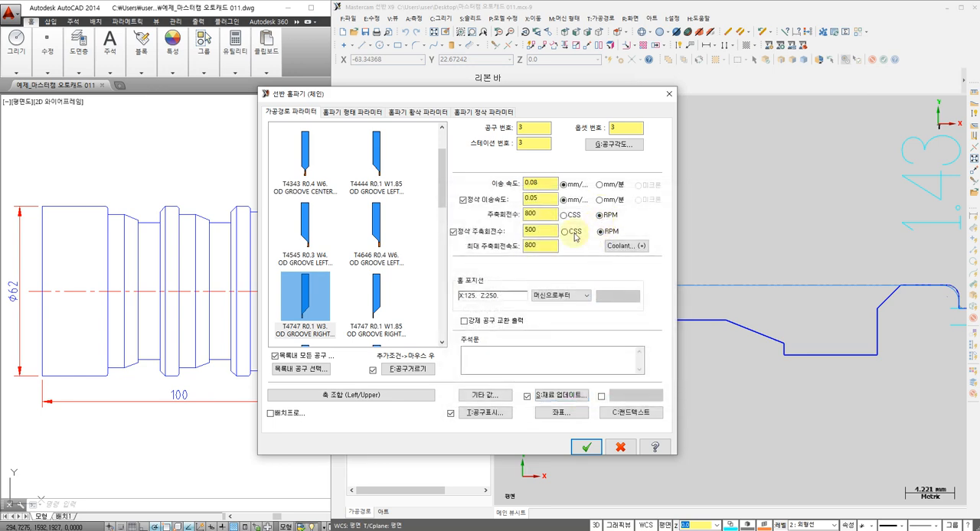
Set the groove roughing allowance to 0.2 in X and 0.2 in Z, check the finish parameters and generate the toolpath
{"action": "left_click", "coordinate": [340, 115]}
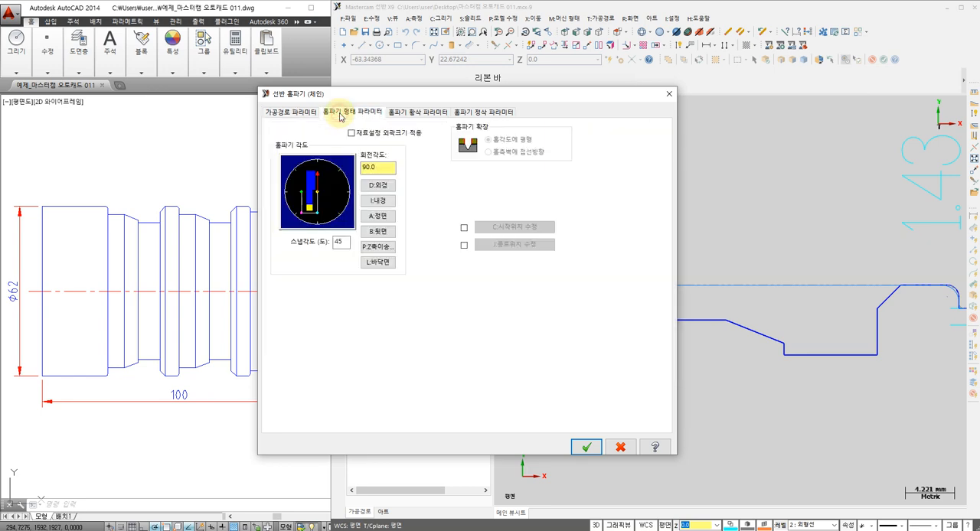
{"action": "left_click", "coordinate": [426, 114]}
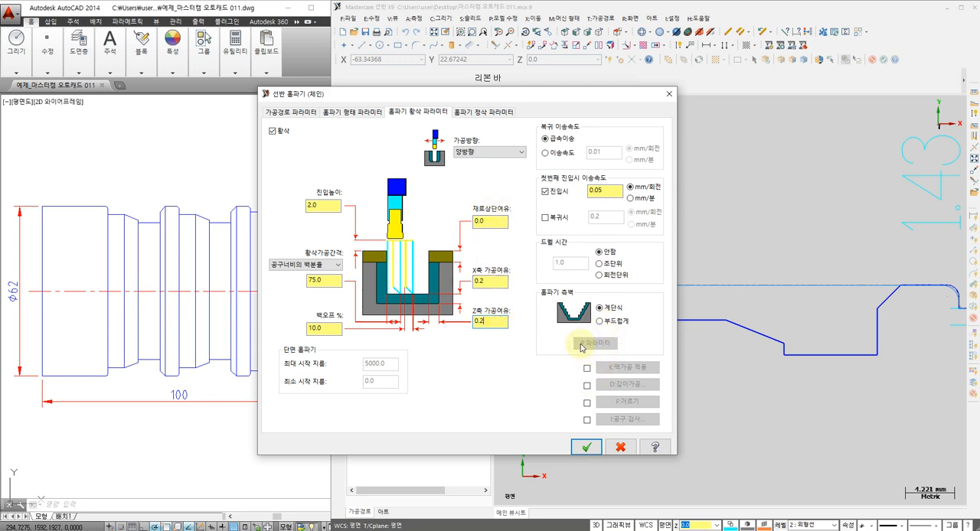
{"action": "left_click", "coordinate": [475, 113]}
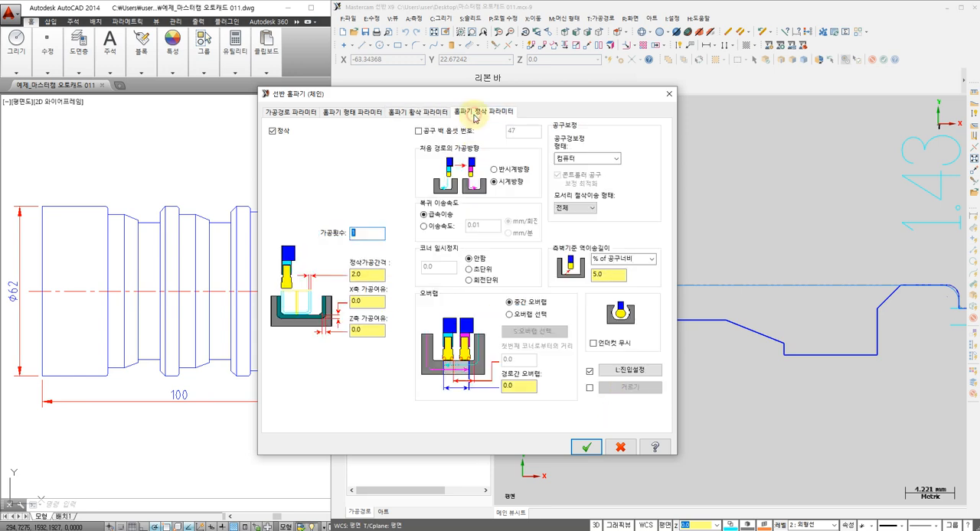
{"action": "left_click", "coordinate": [434, 113]}
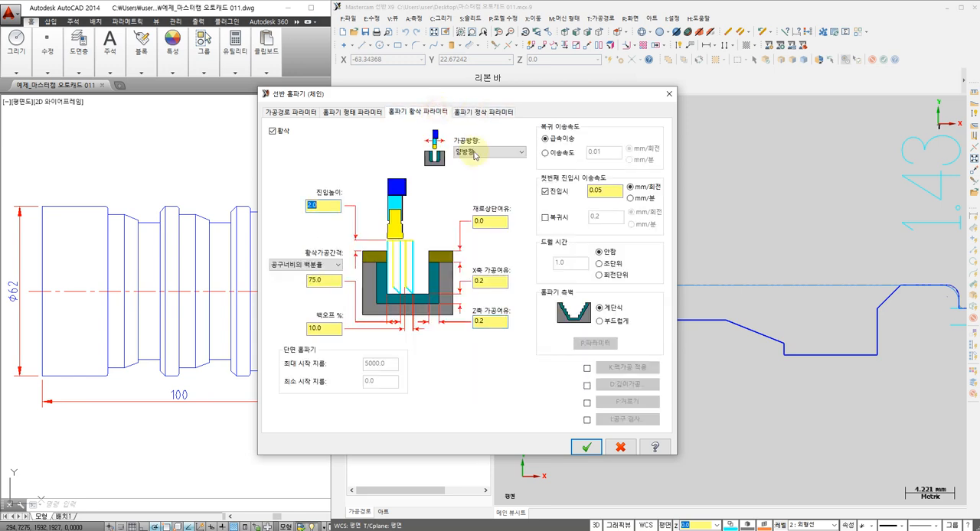
{"action": "left_click", "coordinate": [587, 448]}
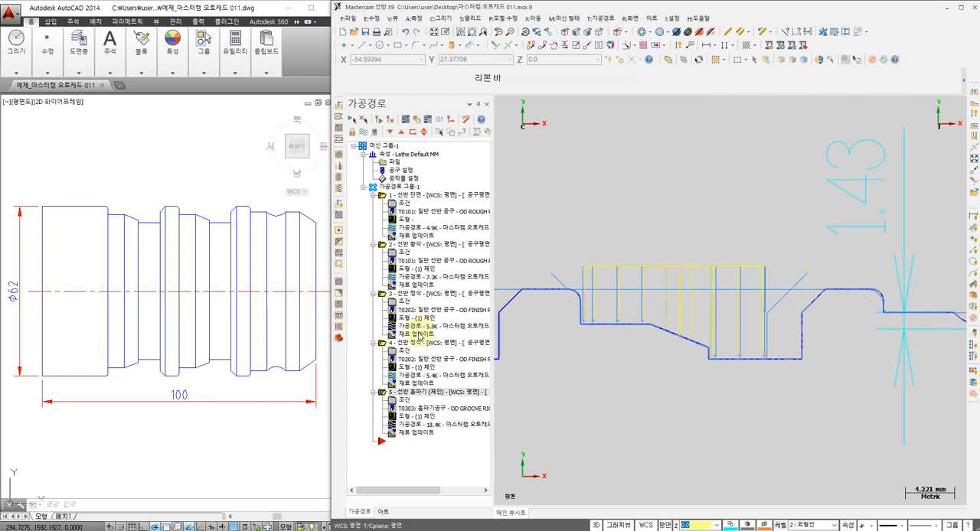
Backplot the grooving toolpath to check the tool's cuts along the stepped groove
{"action": "key", "text": "alt+t"}
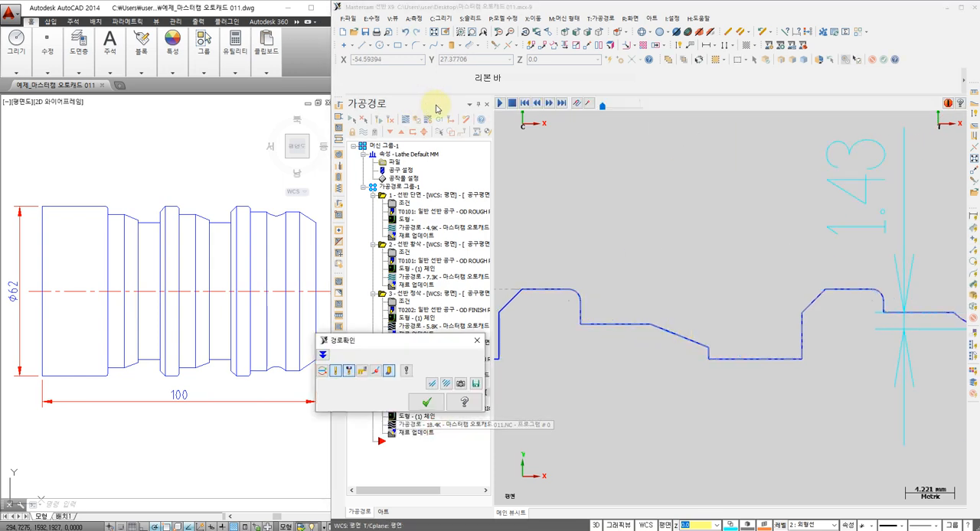
{"action": "left_click", "coordinate": [499, 103]}
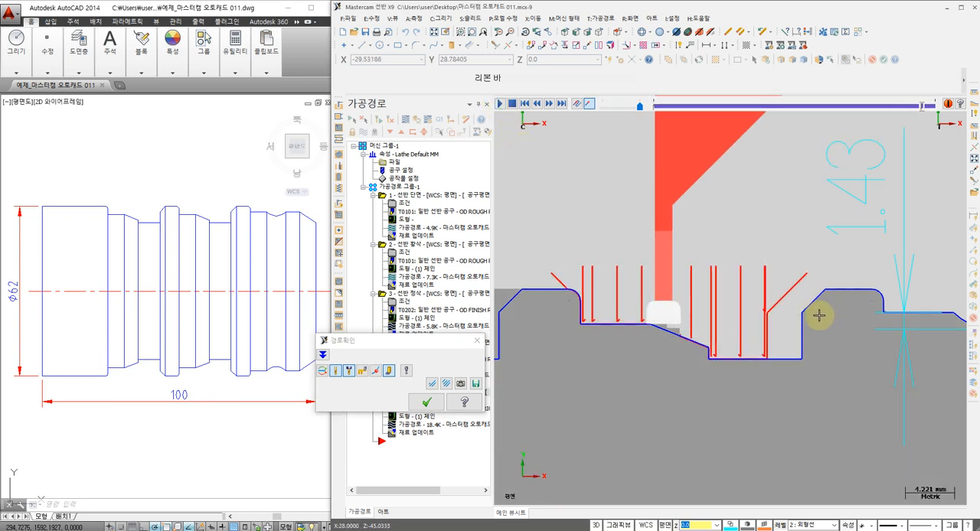
{"action": "left_click", "coordinate": [431, 406]}
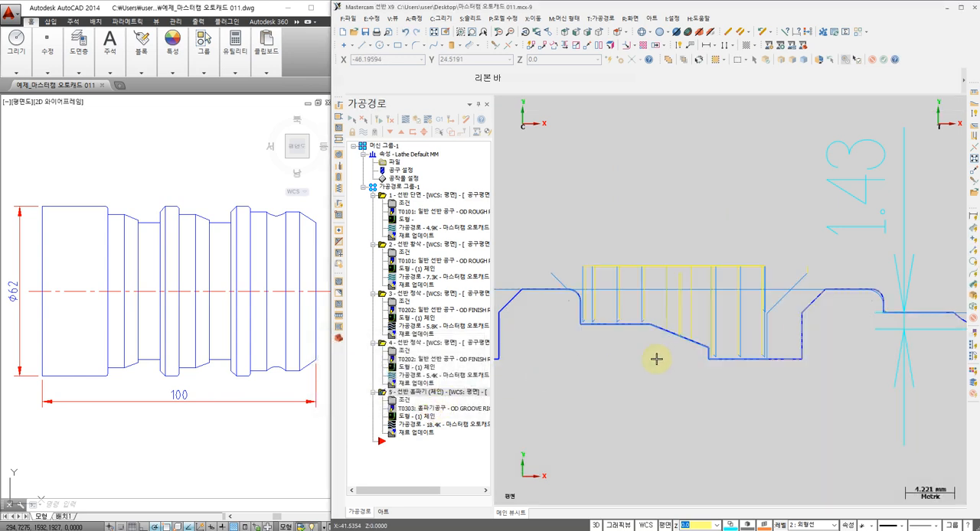
Add a vertical dimension for the groove's depth, from its floor corner to the outer diameter at the front chamfer
{"action": "scroll", "coordinate": [717, 339], "scroll_direction": "up", "scroll_amount": 2}
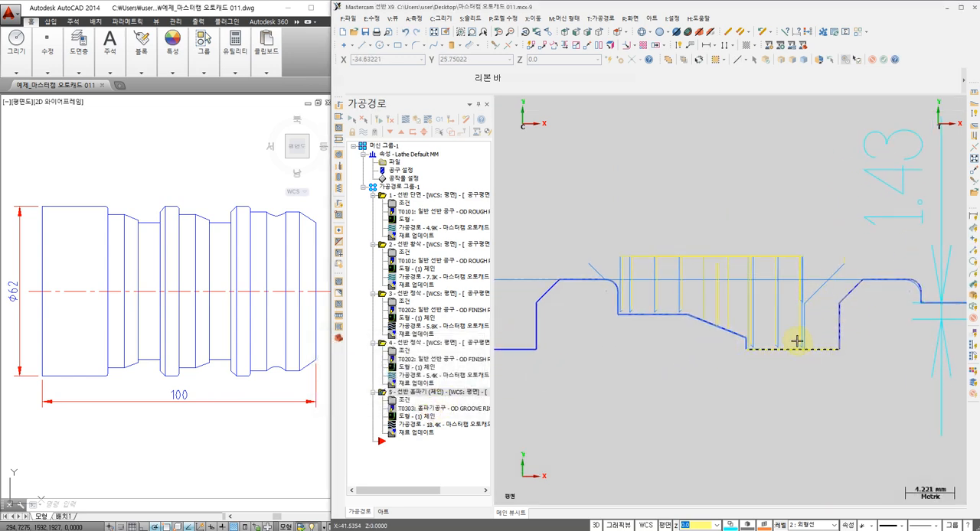
{"action": "scroll", "coordinate": [796, 341], "scroll_direction": "down", "scroll_amount": 1}
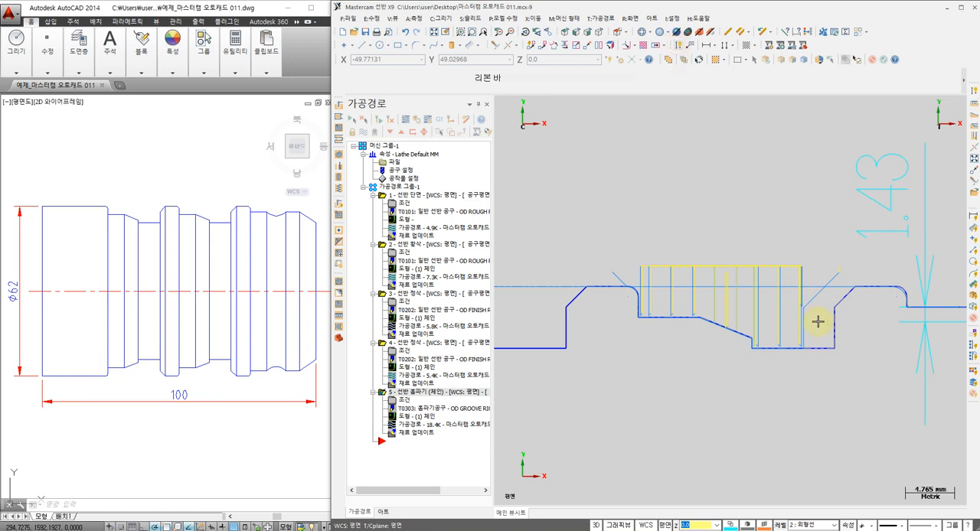
{"action": "left_click", "coordinate": [833, 348]}
{"action": "left_click", "coordinate": [854, 290]}
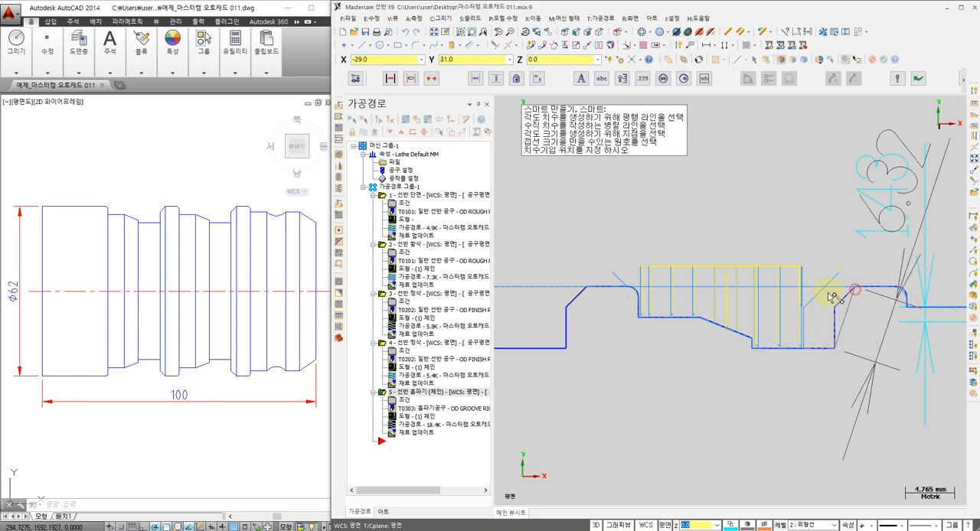
{"action": "middle_click_drag", "start_coordinate": [907, 287], "coordinate": [731, 349]}
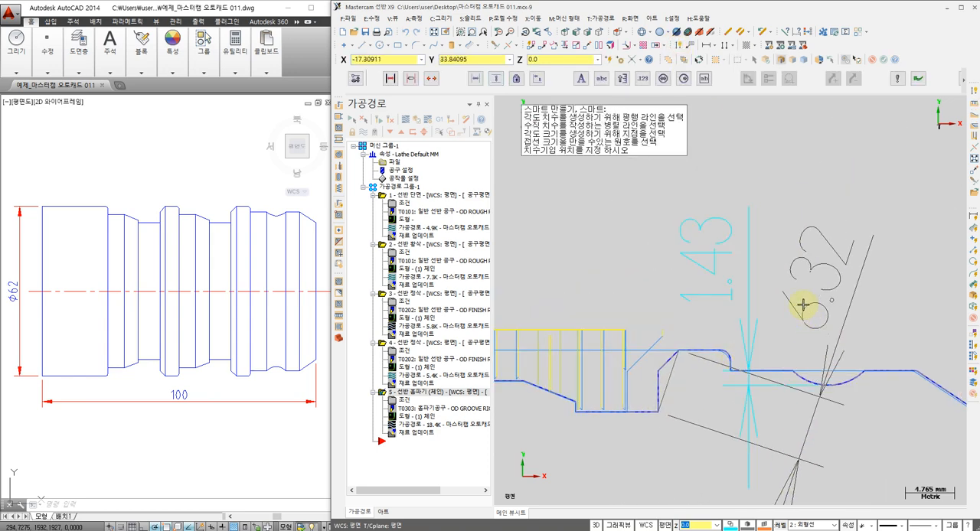
{"action": "middle_click_drag", "start_coordinate": [651, 418], "coordinate": [752, 301]}
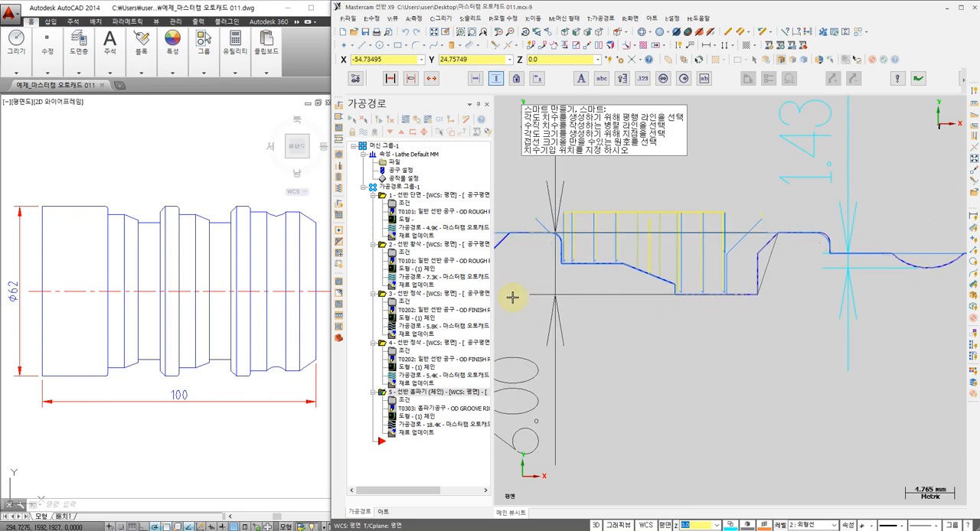
{"action": "left_click", "coordinate": [681, 324]}
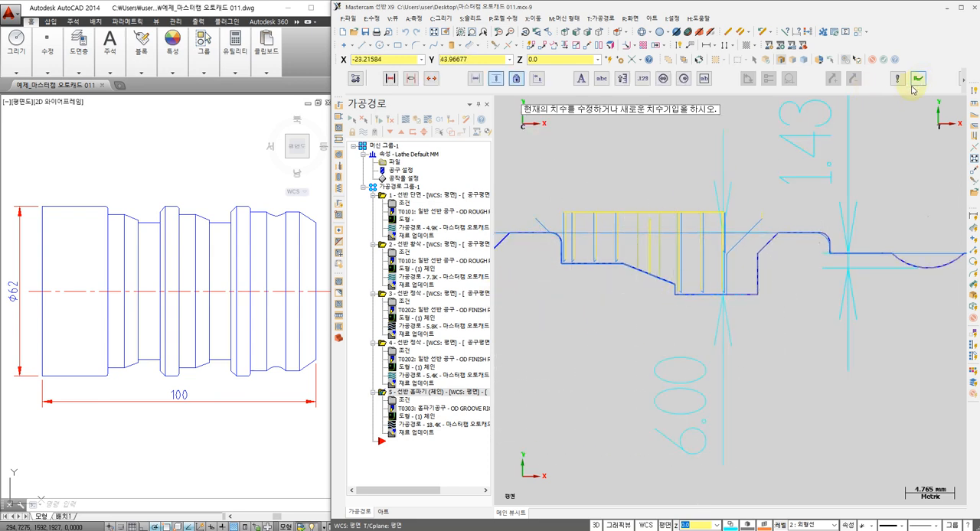
{"action": "key", "text": "Escape"}
{"action": "key", "text": "Escape"}
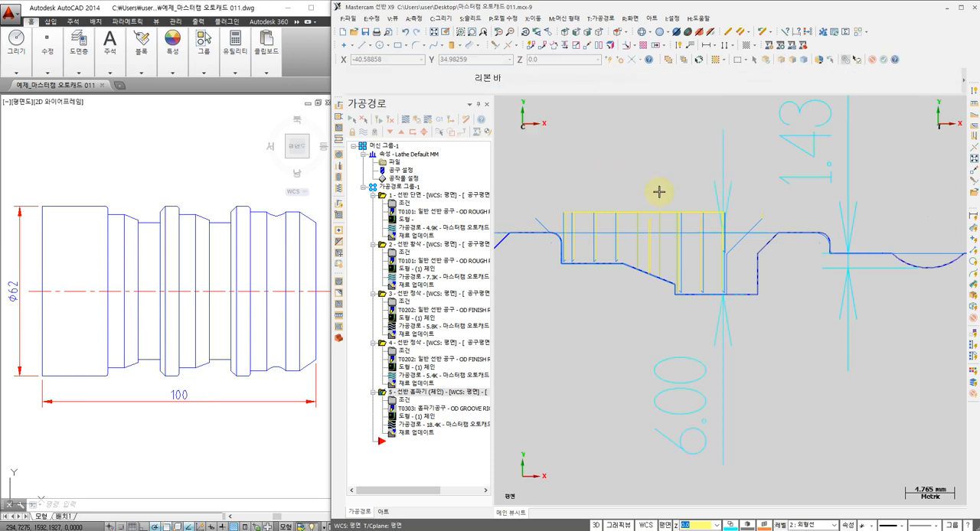
Enable depth cuts in the groove roughing parameters with 3 passes and regenerate the grooving toolpath
{"action": "scroll", "coordinate": [659, 192], "scroll_direction": "down", "scroll_amount": 1}
{"action": "middle_click_drag", "start_coordinate": [648, 252], "coordinate": [678, 254]}
{"action": "scroll", "coordinate": [681, 253], "scroll_direction": "up", "scroll_amount": 1}
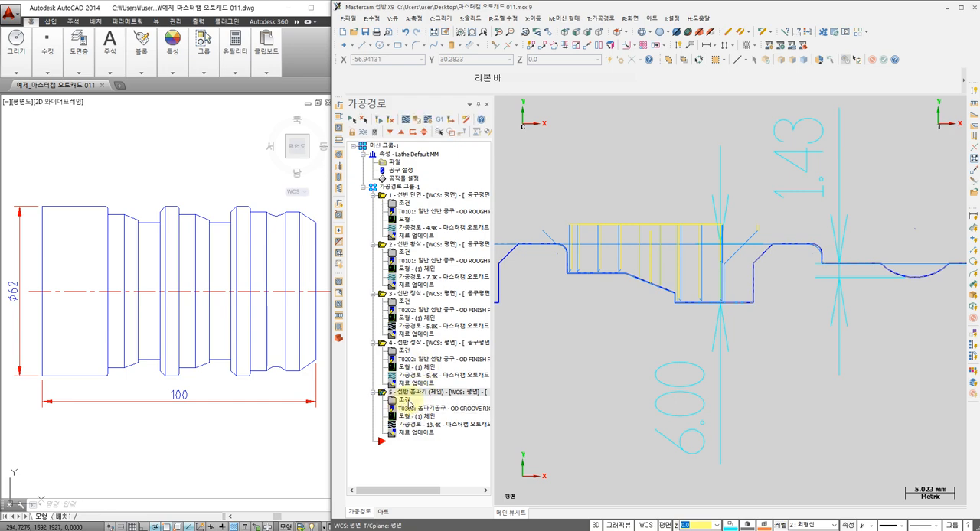
{"action": "left_click", "coordinate": [404, 399]}
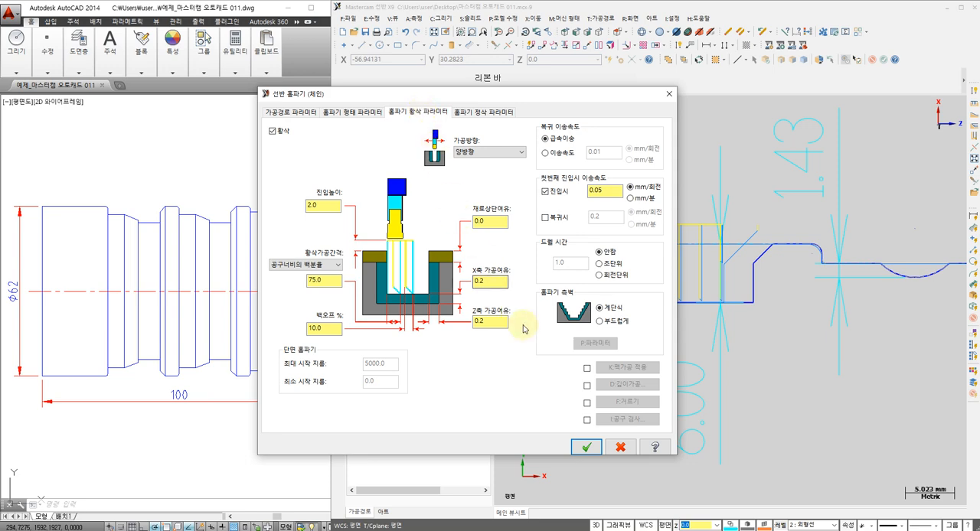
{"action": "left_click", "coordinate": [586, 386]}
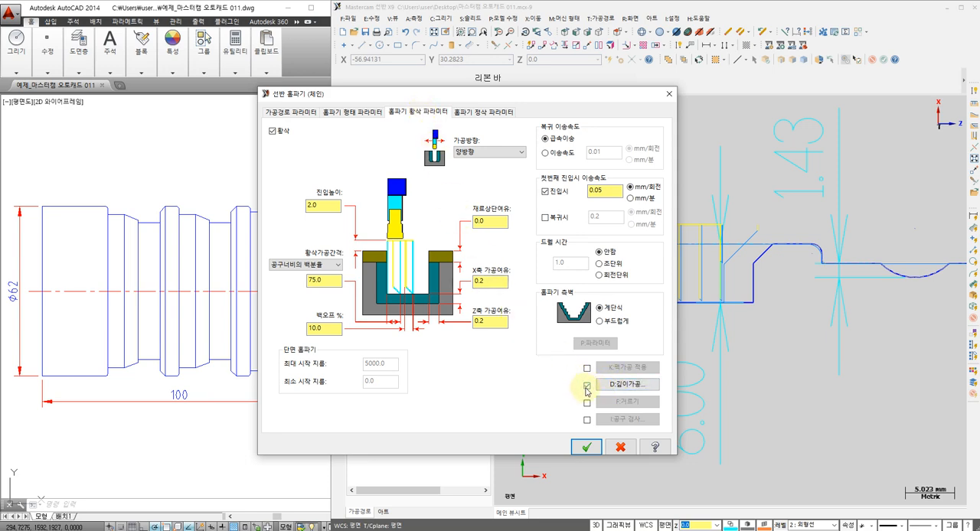
{"action": "left_click", "coordinate": [626, 387]}
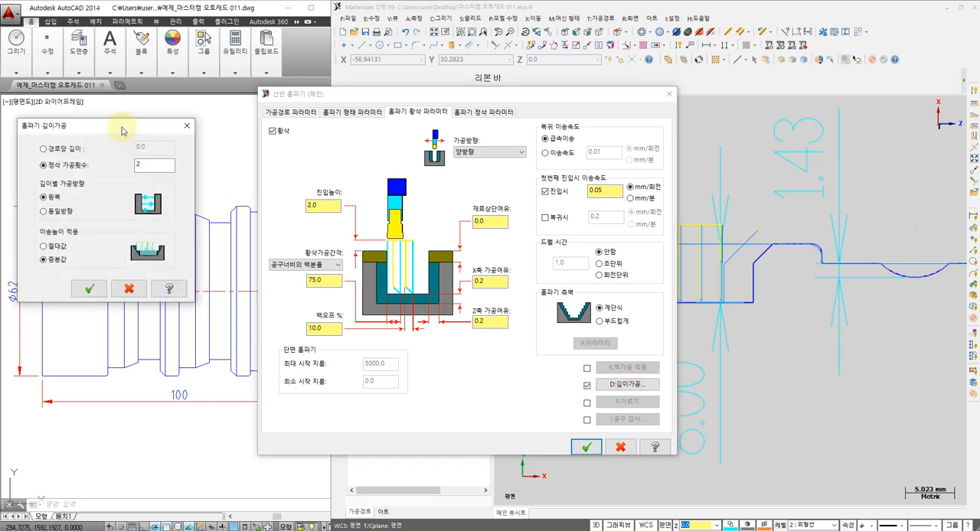
{"action": "left_click_drag", "start_coordinate": [84, 126], "coordinate": [353, 187]}
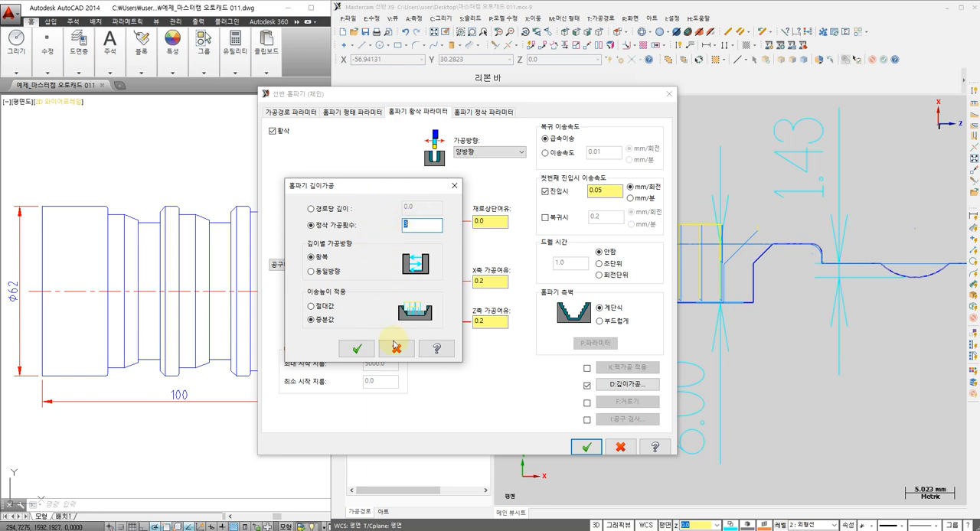
{"action": "left_click", "coordinate": [357, 349]}
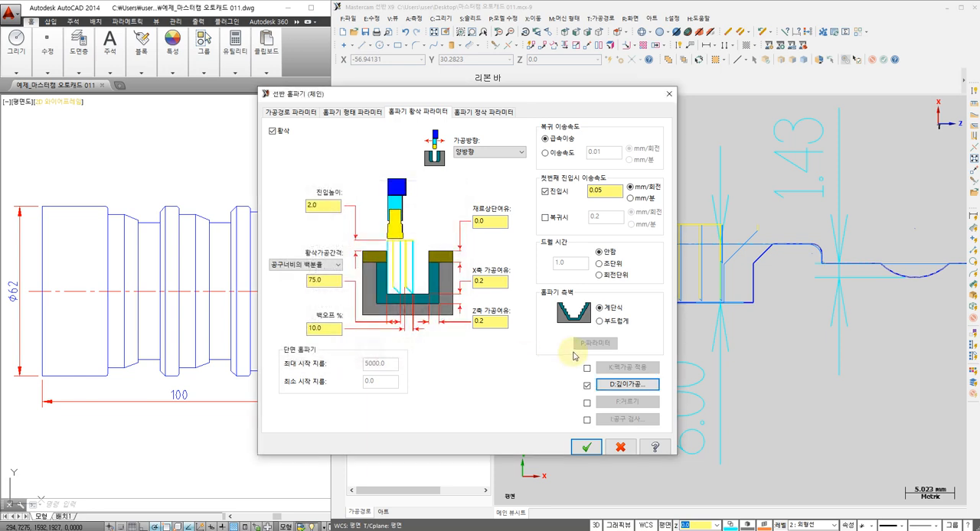
{"action": "left_click", "coordinate": [585, 447]}
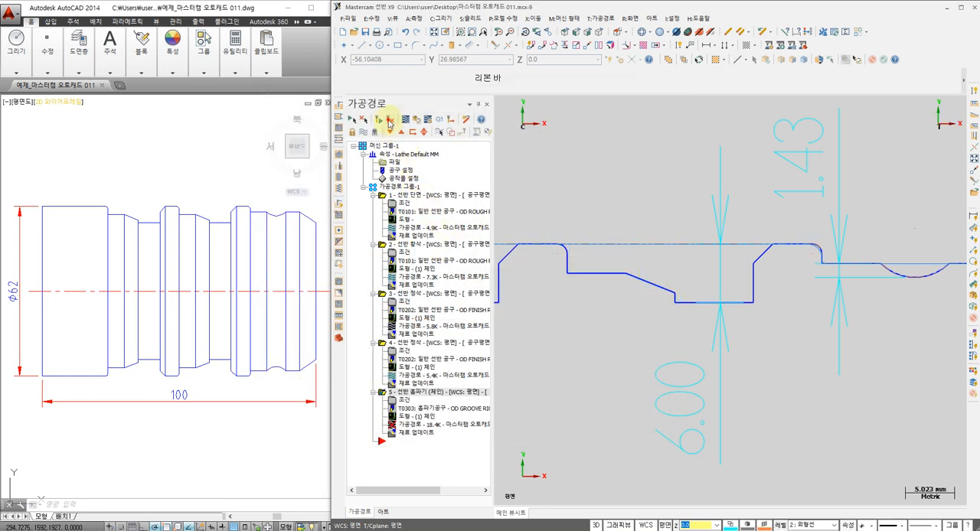
{"action": "left_click", "coordinate": [389, 121]}
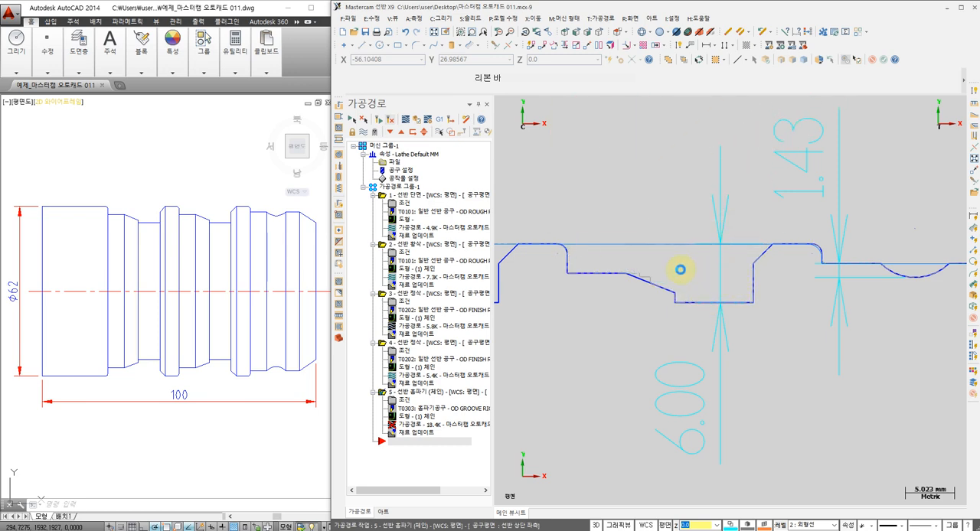
Review the groove roughing parameters beside the regenerated toolpath, without changing them
{"action": "left_click", "coordinate": [404, 401]}
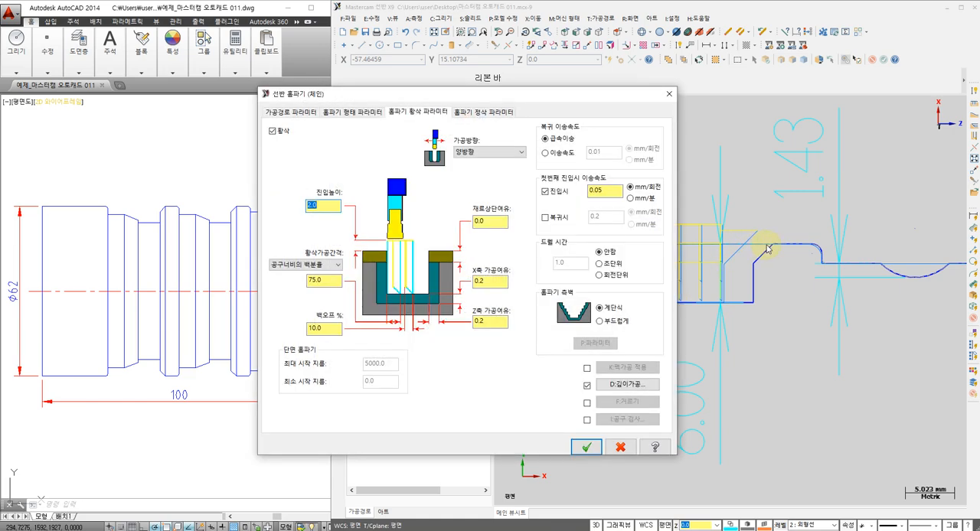
{"action": "left_click_drag", "start_coordinate": [625, 100], "coordinate": [550, 107]}
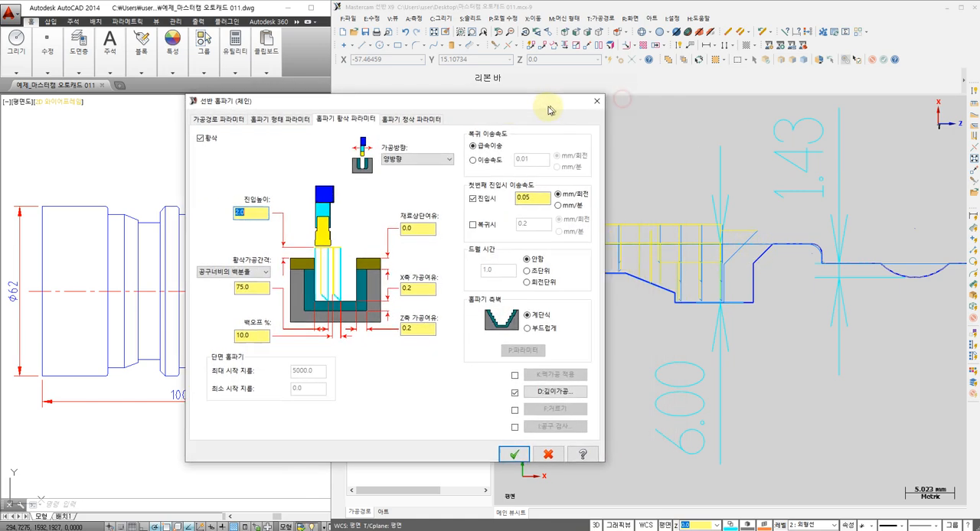
{"action": "left_click", "coordinate": [594, 101]}
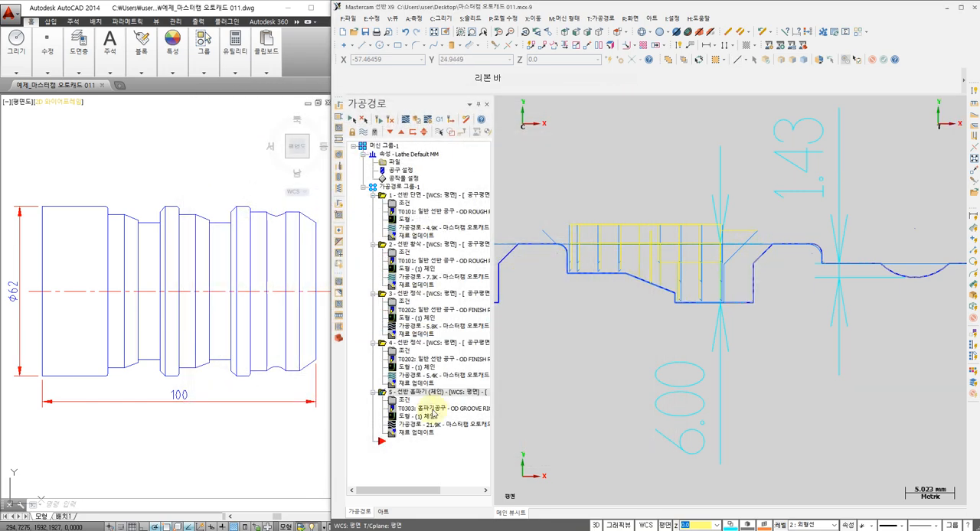
Backplot the grooving toolpath to check its depth cuts along the stepped groove
{"action": "left_click", "coordinate": [395, 424]}
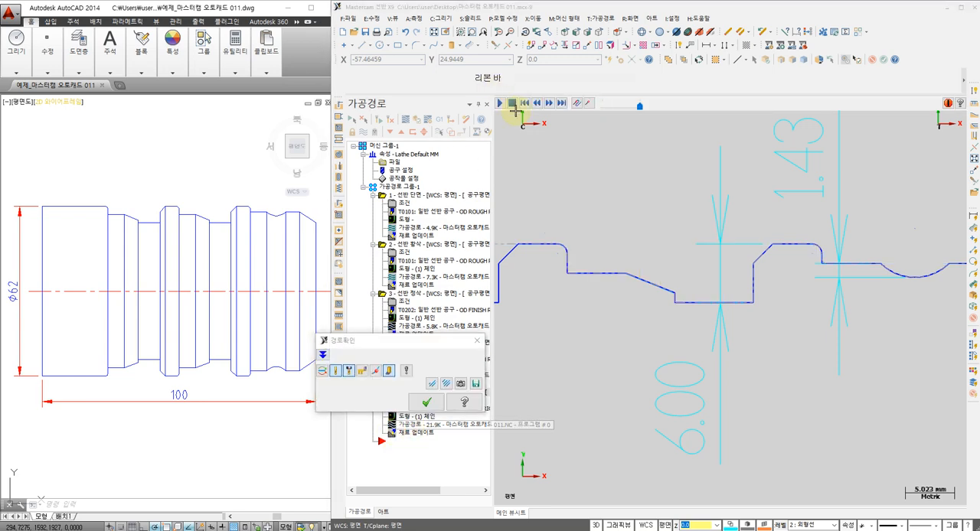
{"action": "left_click", "coordinate": [501, 104]}
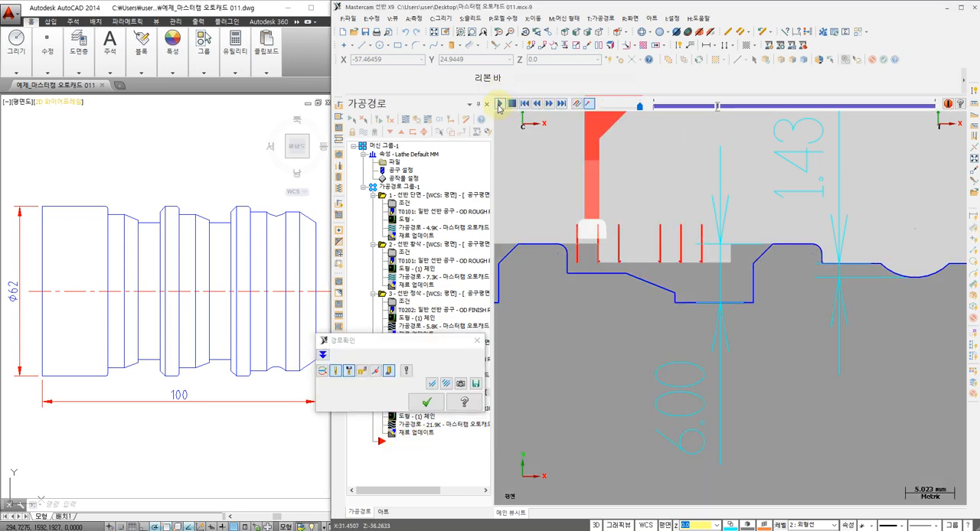
{"action": "left_click", "coordinate": [511, 104]}
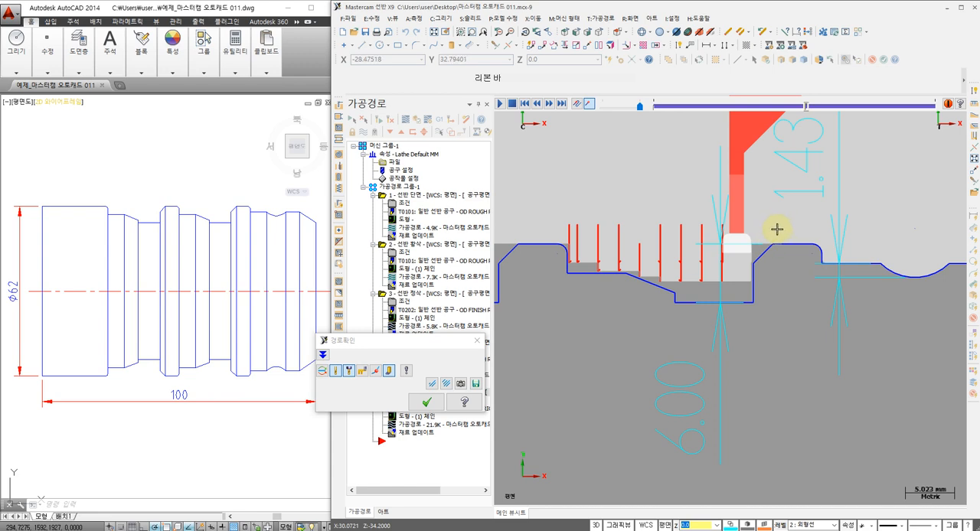
{"action": "left_click", "coordinate": [427, 400]}
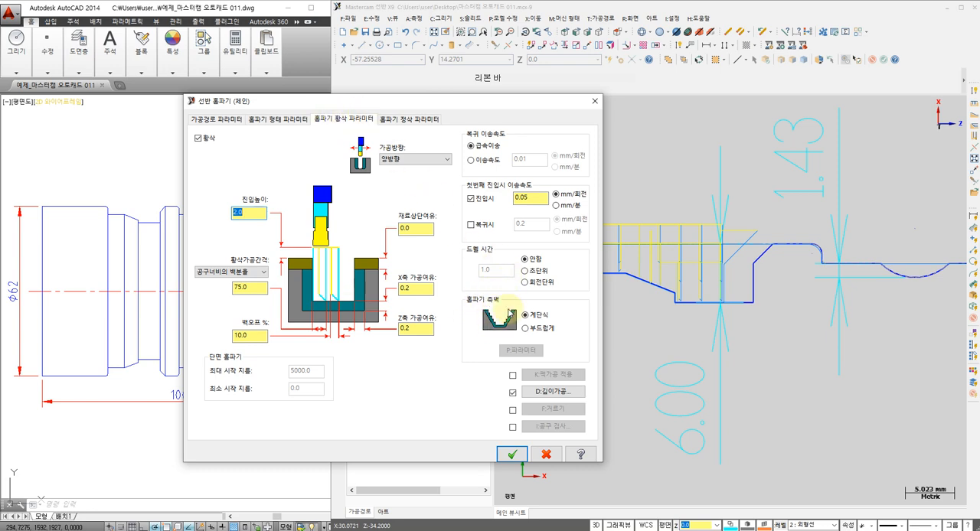
Set the groove walls to smooth (부드럽게) in the groove roughing parameters and regenerate the grooving toolpath
{"action": "left_click", "coordinate": [525, 328]}
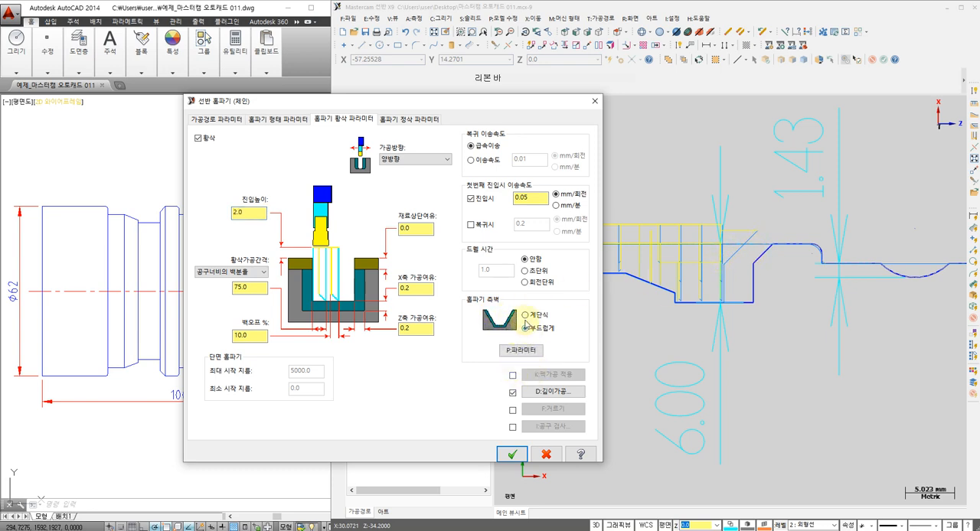
{"action": "left_click", "coordinate": [512, 454]}
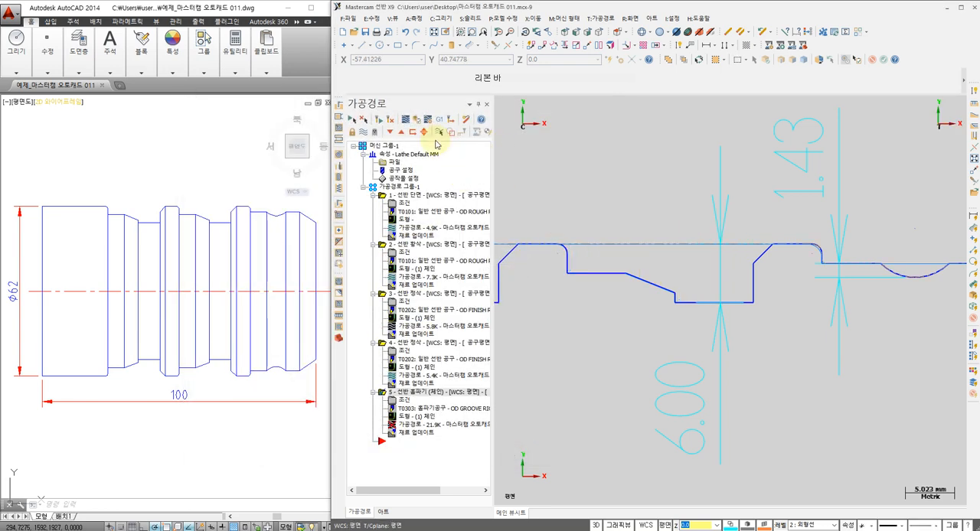
{"action": "left_click", "coordinate": [389, 120]}
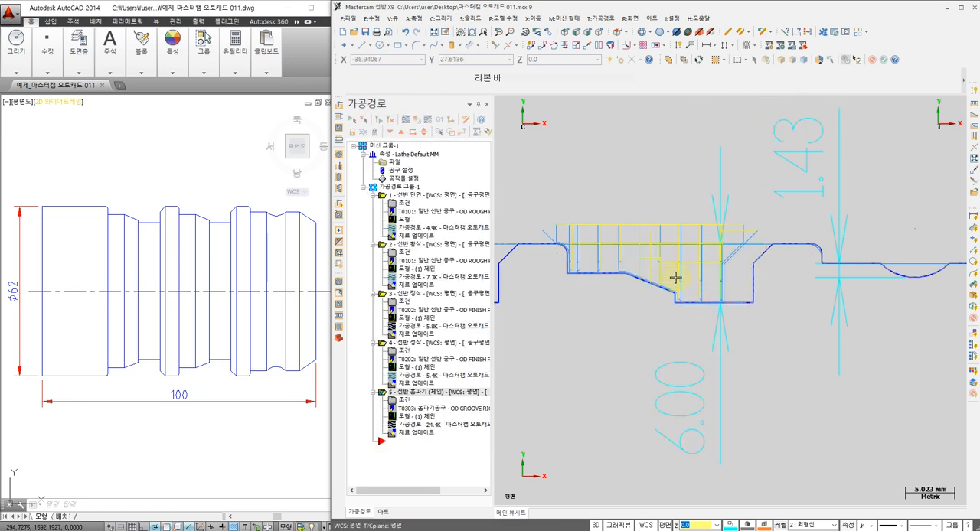
Backplot the regenerated grooving toolpath to check how the tool smooths the groove's walls and sloped floor
{"action": "scroll", "coordinate": [563, 189], "scroll_direction": "down", "scroll_amount": 3}
{"action": "middle_click_drag", "start_coordinate": [566, 239], "coordinate": [577, 240]}
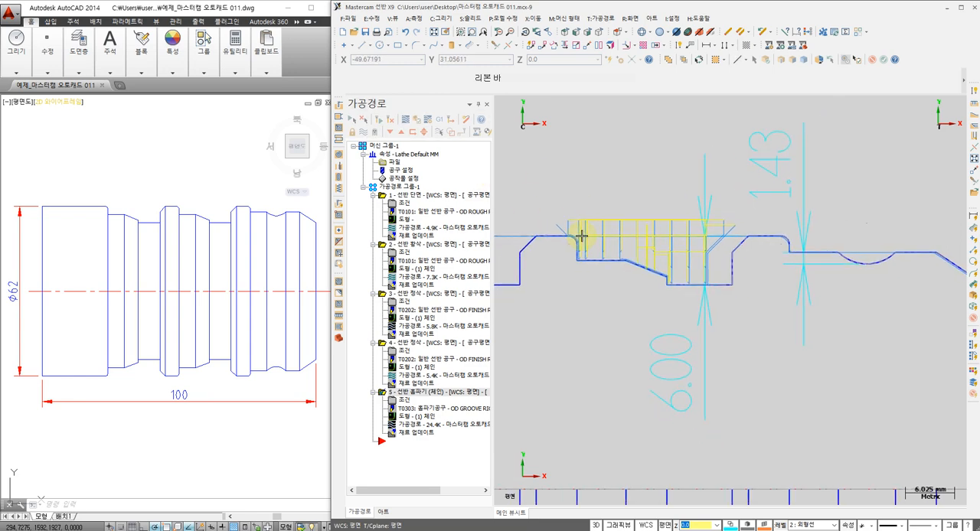
{"action": "scroll", "coordinate": [584, 240], "scroll_direction": "up", "scroll_amount": 2}
{"action": "scroll", "coordinate": [584, 240], "scroll_direction": "up", "scroll_amount": 1}
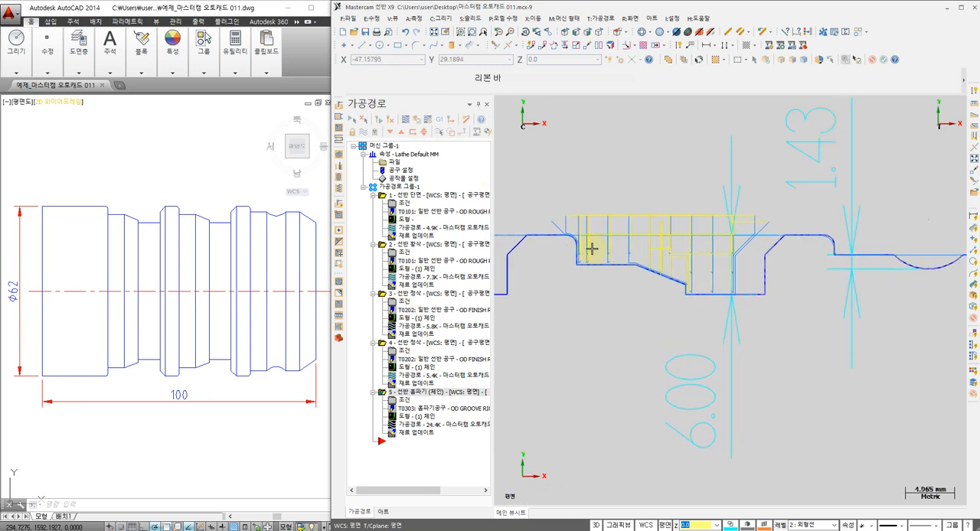
{"action": "left_click", "coordinate": [427, 127]}
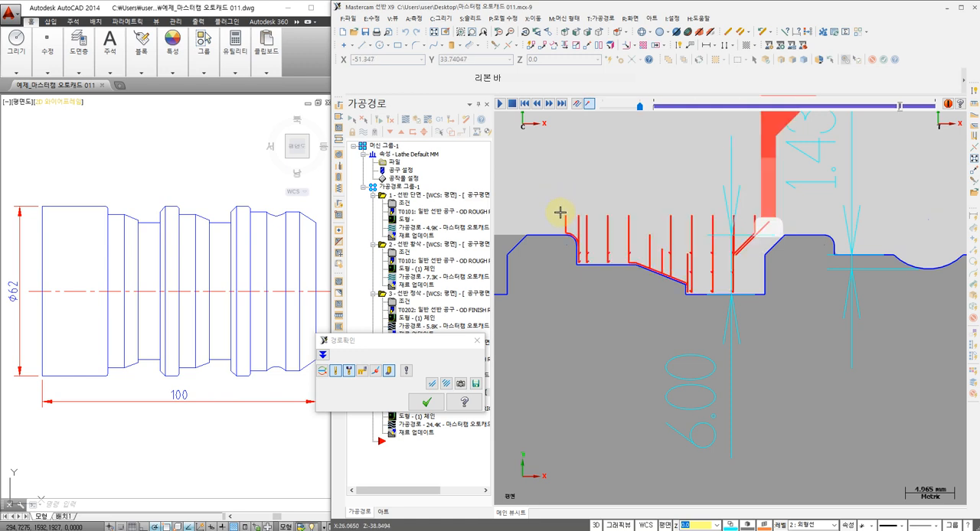
{"action": "left_click", "coordinate": [428, 401]}
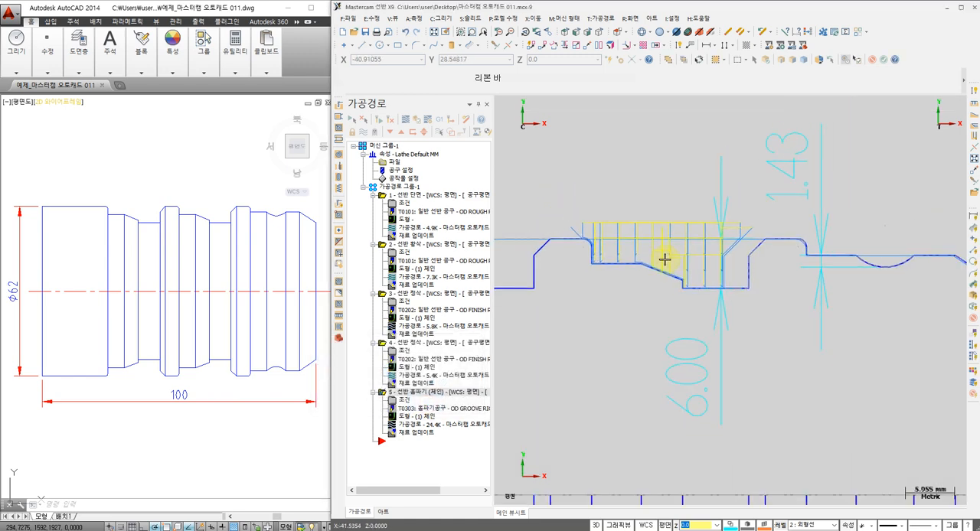
Add a horizontal dimension between the front floor corners of the two stepped grooves, placed below the profile
{"action": "scroll", "coordinate": [664, 260], "scroll_direction": "down", "scroll_amount": 1}
{"action": "middle_click_drag", "start_coordinate": [664, 259], "coordinate": [715, 249]}
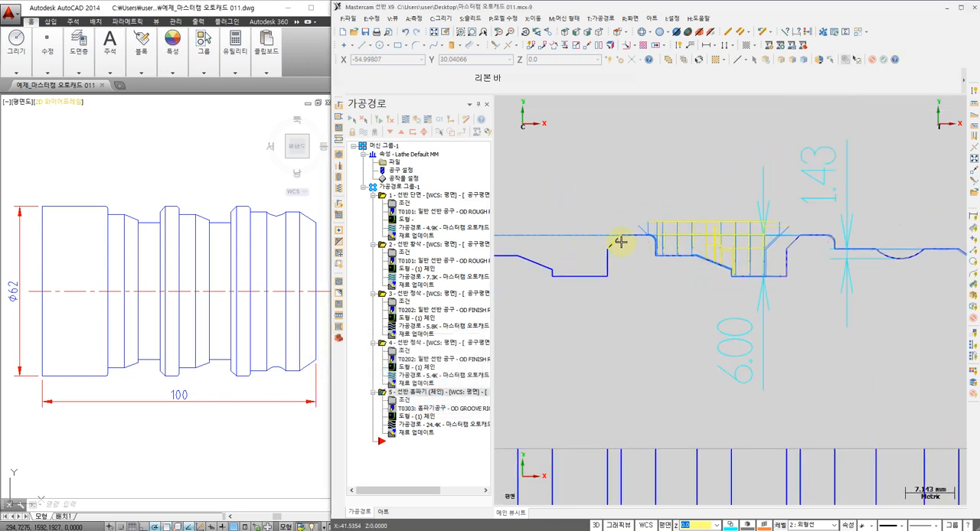
{"action": "middle_click_drag", "start_coordinate": [629, 239], "coordinate": [628, 267]}
{"action": "scroll", "coordinate": [628, 267], "scroll_direction": "down", "scroll_amount": 1}
{"action": "middle_click_drag", "start_coordinate": [564, 271], "coordinate": [663, 259]}
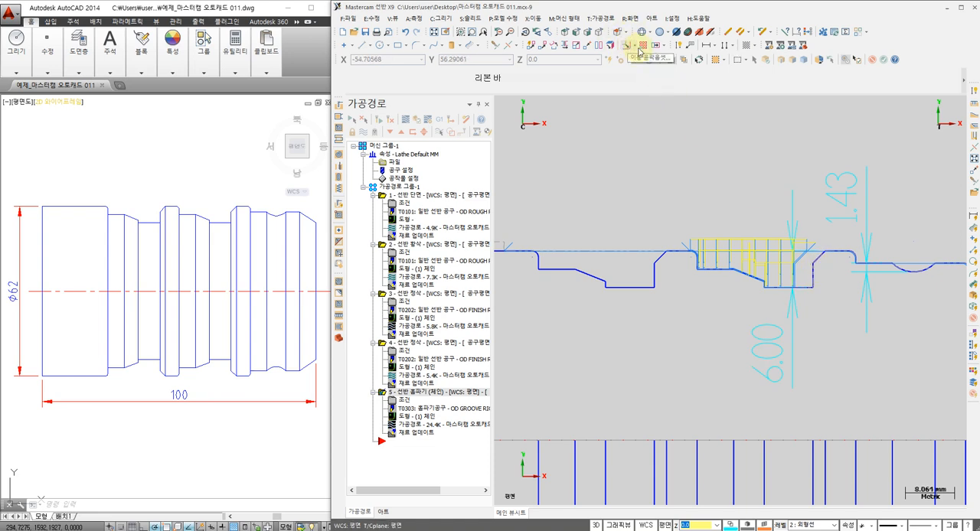
{"action": "left_click", "coordinate": [677, 47]}
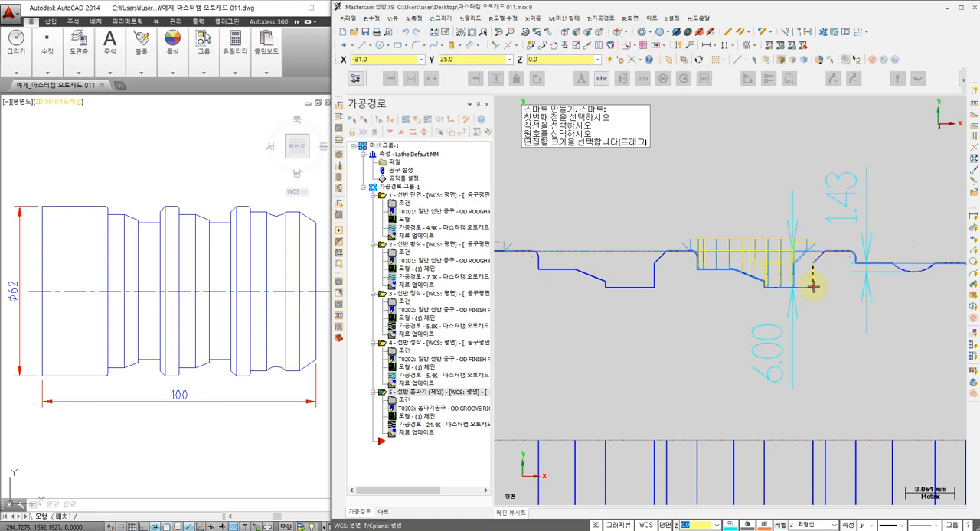
{"action": "left_click", "coordinate": [656, 290]}
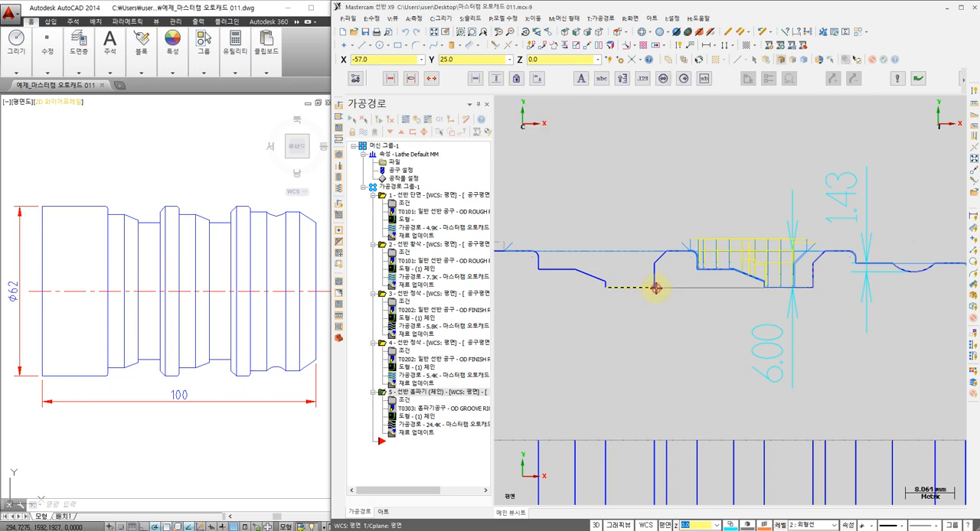
{"action": "left_click", "coordinate": [716, 395]}
{"action": "left_click", "coordinate": [829, 150]}
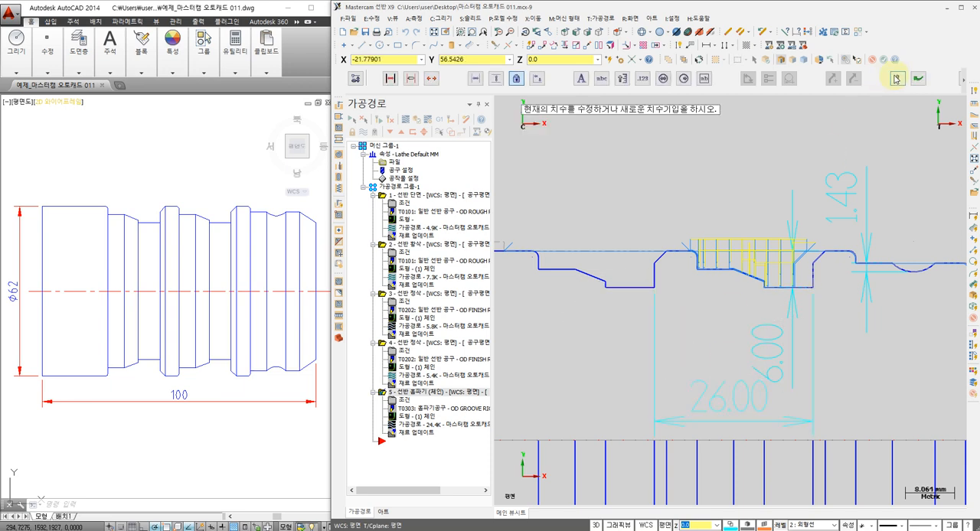
{"action": "key", "text": "Escape"}
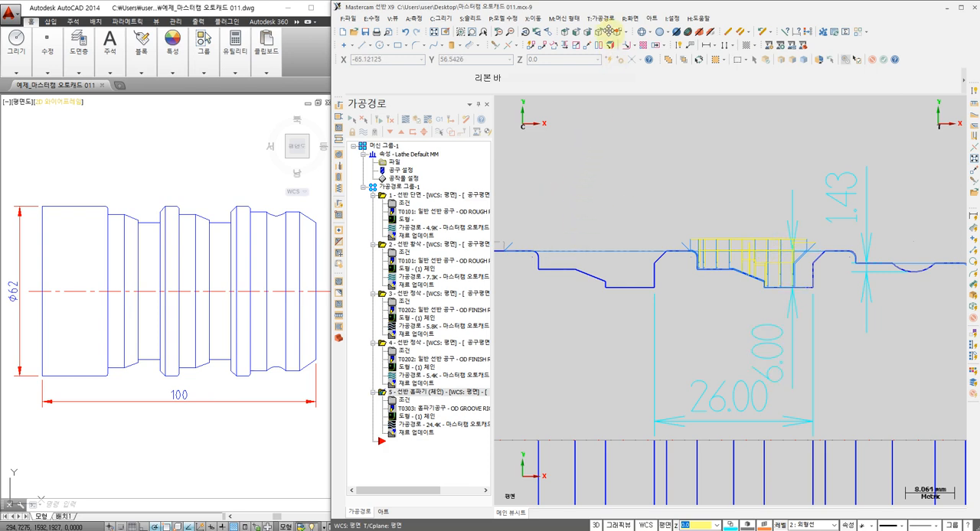
Start a transform toolpath for grooving operation 5, with type translate (이동) and the tool plane (공구평면) method
{"action": "left_click", "coordinate": [599, 19]}
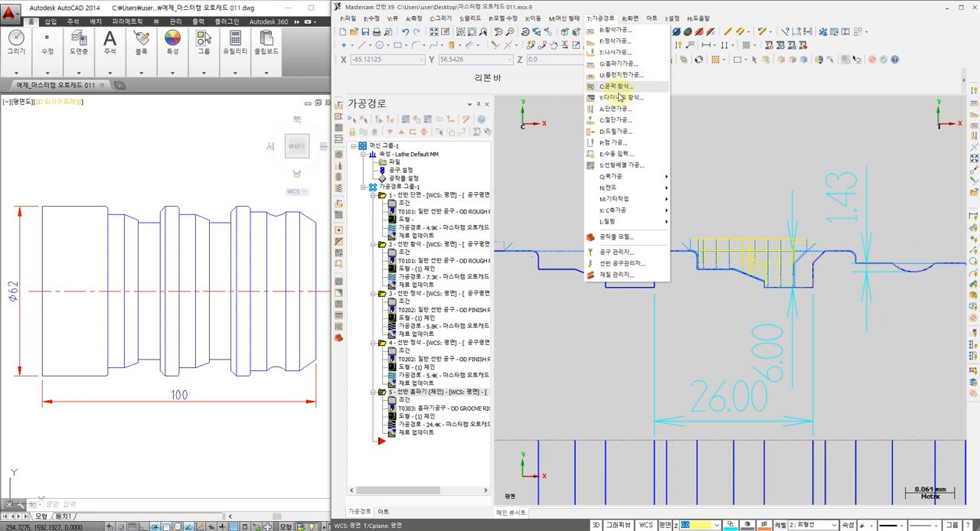
{"action": "left_click", "coordinate": [616, 166]}
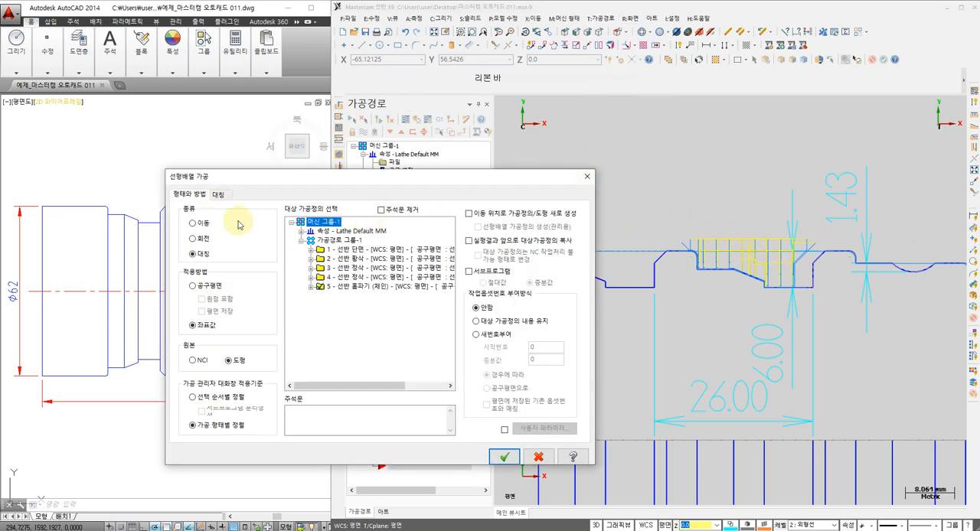
{"action": "left_click", "coordinate": [193, 224]}
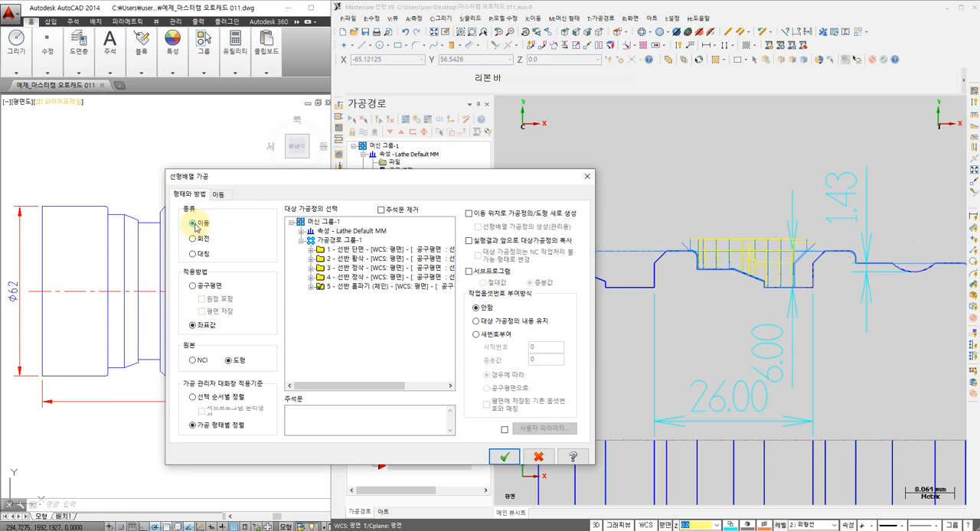
{"action": "left_click", "coordinate": [192, 287]}
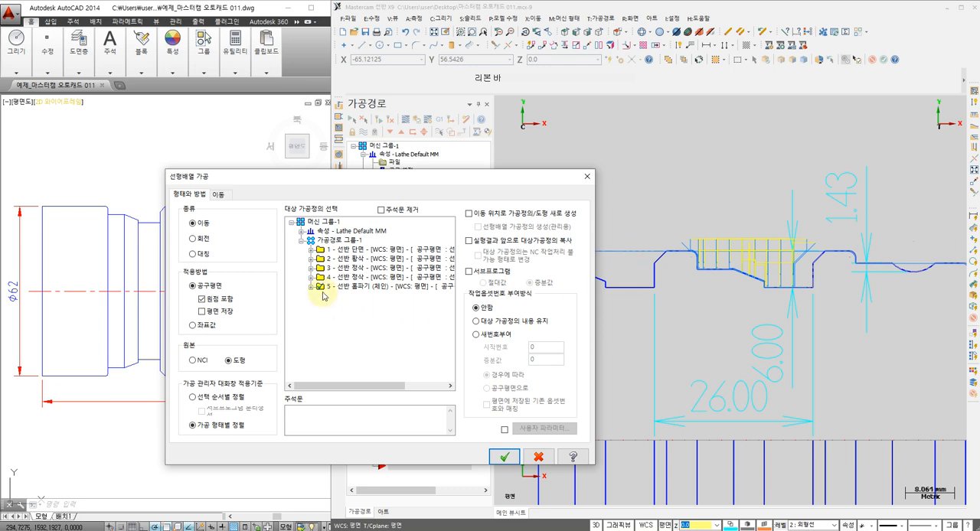
{"action": "left_click_drag", "start_coordinate": [359, 388], "coordinate": [318, 297]}
Define the translation by distance and angle with 1 instance at X 0, Y 0, Z -26, and generate the transformed grooving toolpath
{"action": "left_click", "coordinate": [218, 197]}
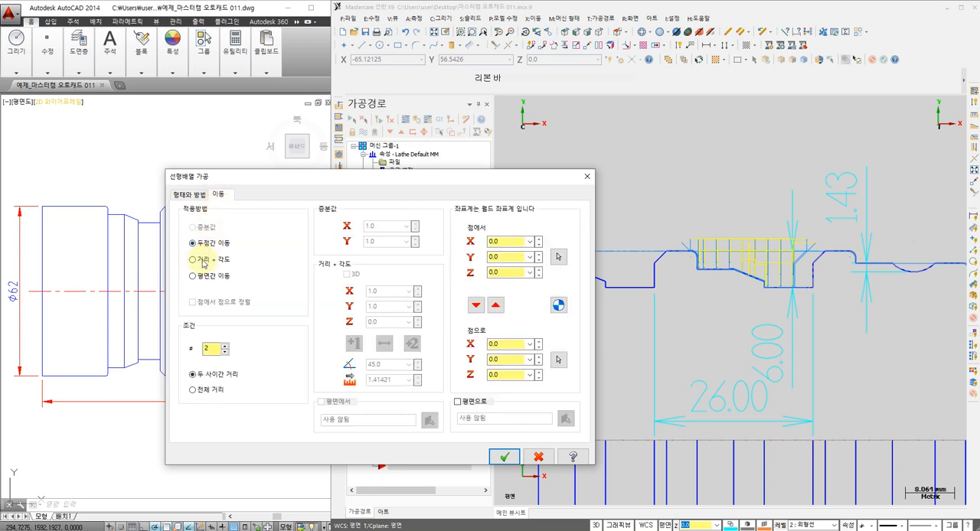
{"action": "left_click", "coordinate": [193, 259]}
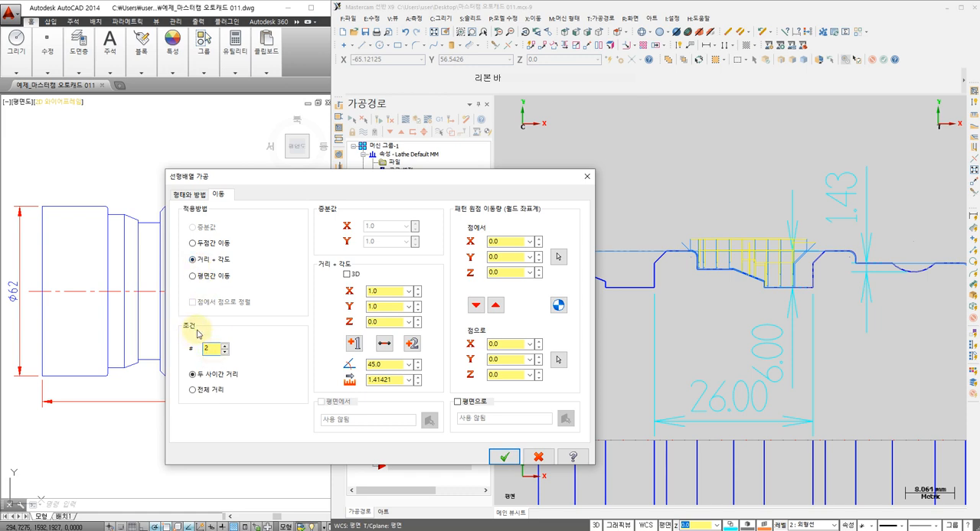
{"action": "double_click", "coordinate": [212, 349]}
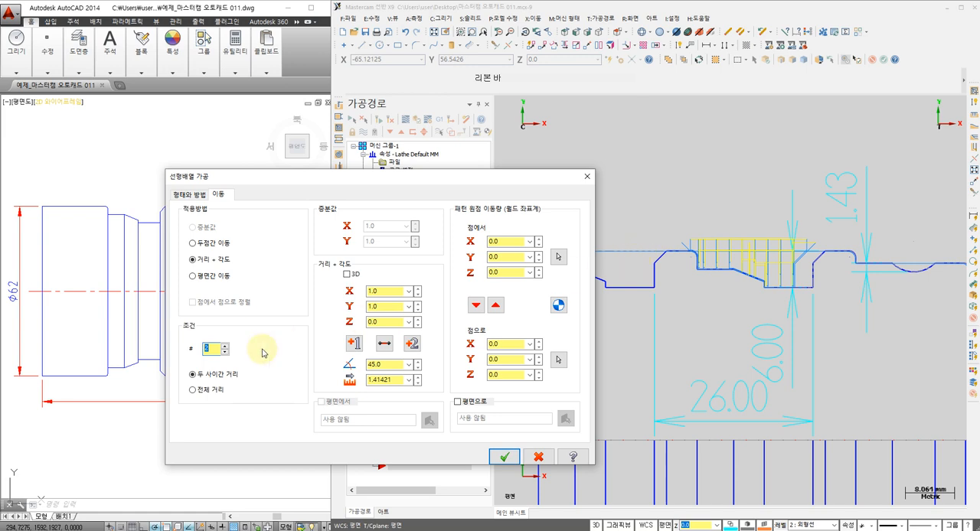
{"action": "type", "text": "1"}
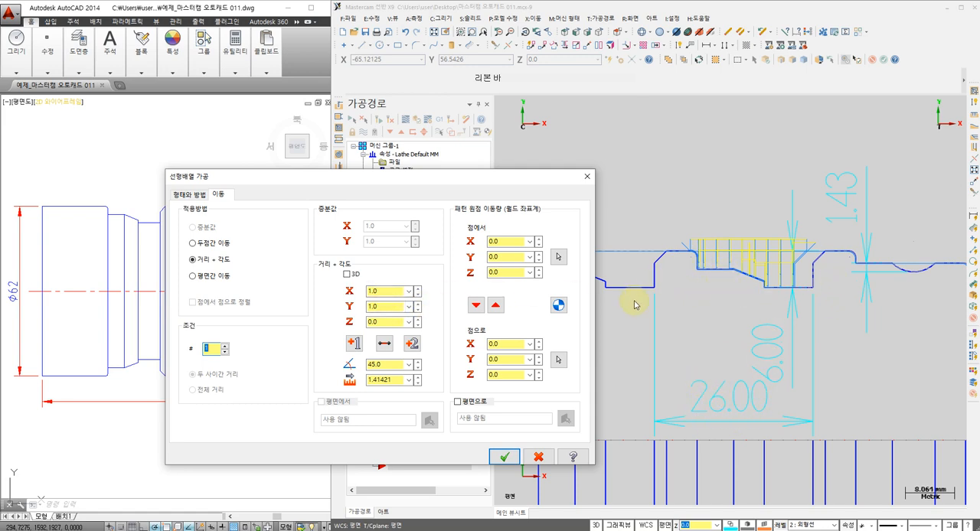
{"action": "left_click", "coordinate": [385, 292]}
{"action": "type", "text": "0"}
{"action": "left_click", "coordinate": [391, 306]}
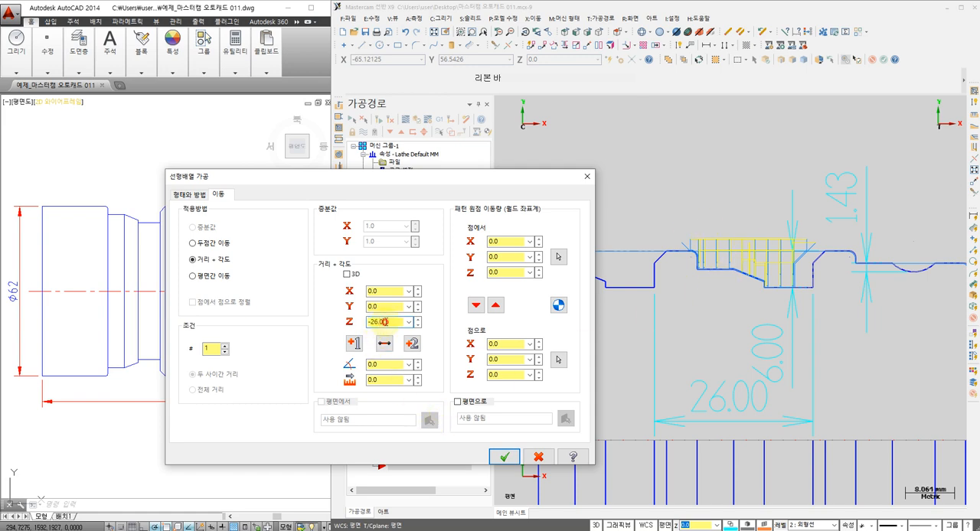
{"action": "left_click", "coordinate": [504, 457]}
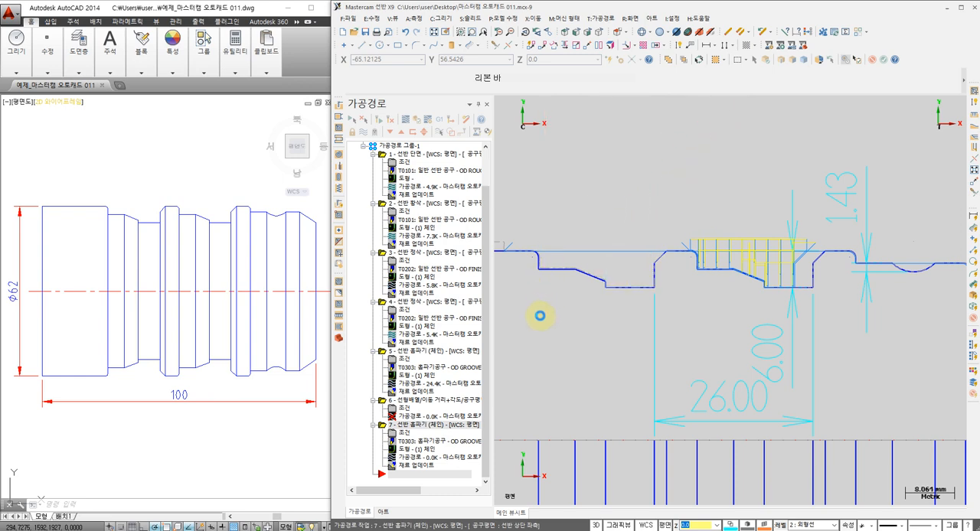
Select all operations and display their toolpaths along the whole profile
{"action": "scroll", "coordinate": [563, 290], "scroll_direction": "down", "scroll_amount": 1}
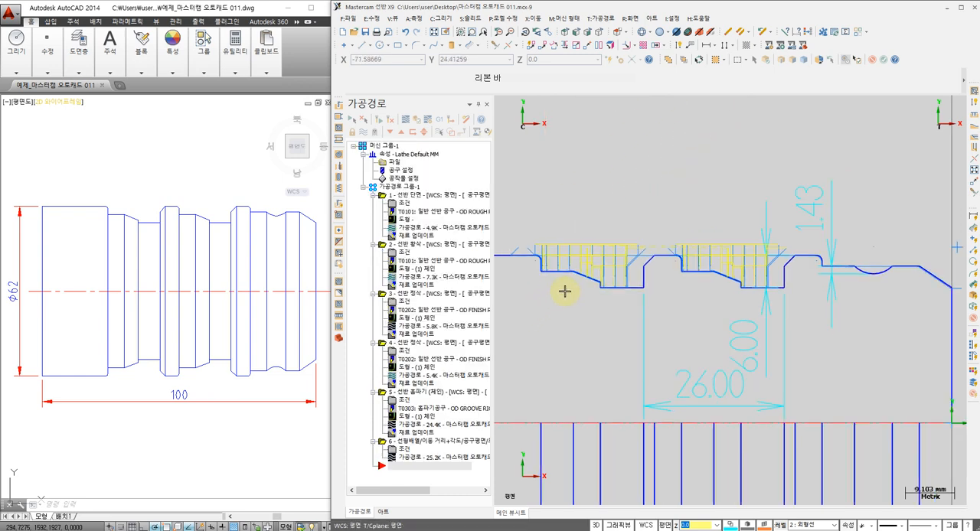
{"action": "scroll", "coordinate": [564, 291], "scroll_direction": "down", "scroll_amount": 1}
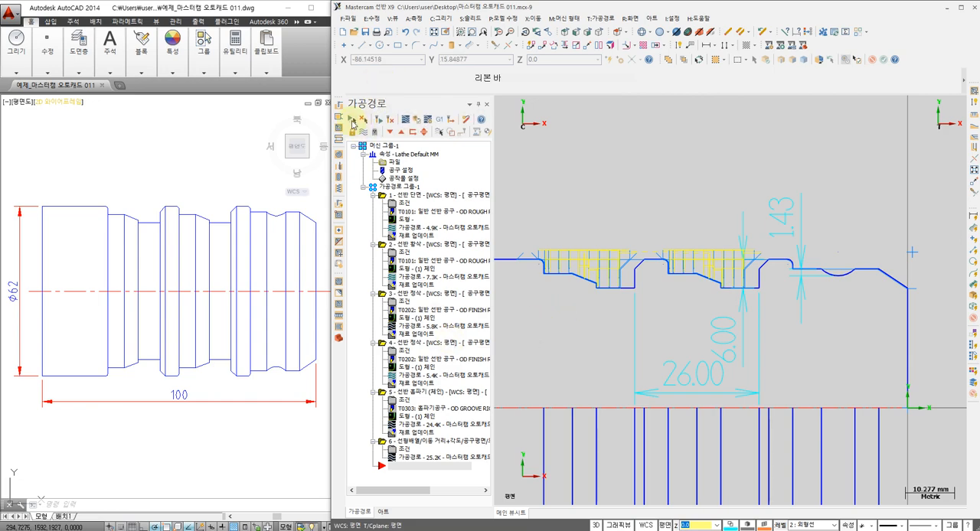
{"action": "left_click", "coordinate": [352, 120]}
{"action": "left_click", "coordinate": [364, 132]}
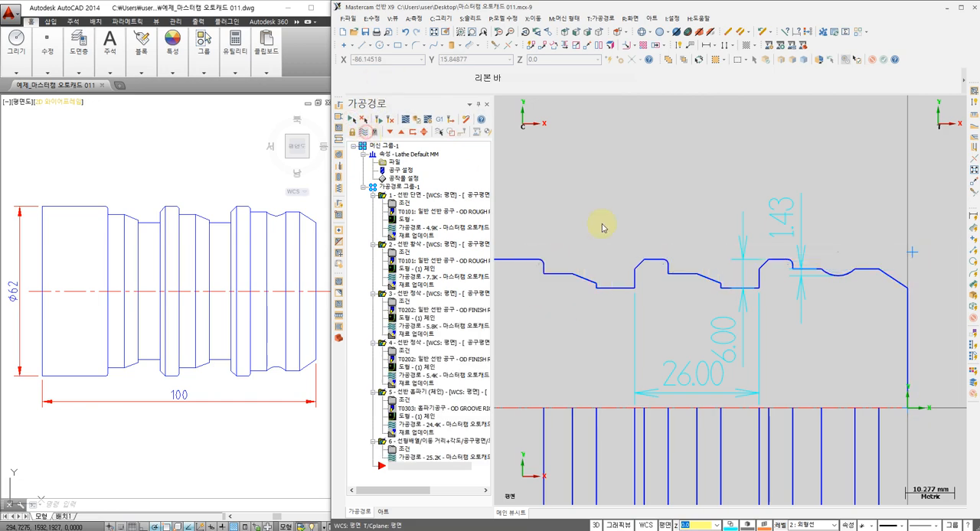
{"action": "scroll", "coordinate": [622, 263], "scroll_direction": "down", "scroll_amount": 1}
{"action": "middle_click_drag", "start_coordinate": [623, 265], "coordinate": [639, 248]}
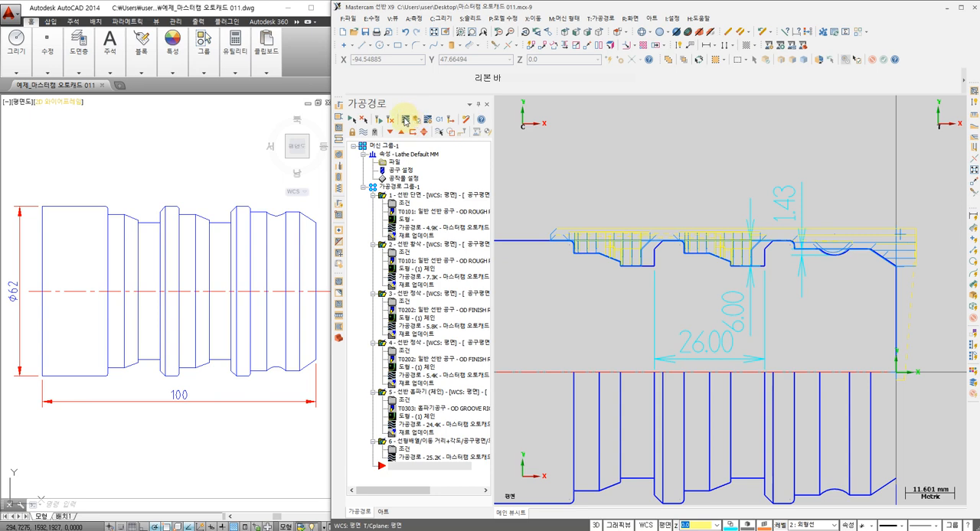
Backplot all operations from facing through the transformed groove
{"action": "left_click", "coordinate": [405, 119]}
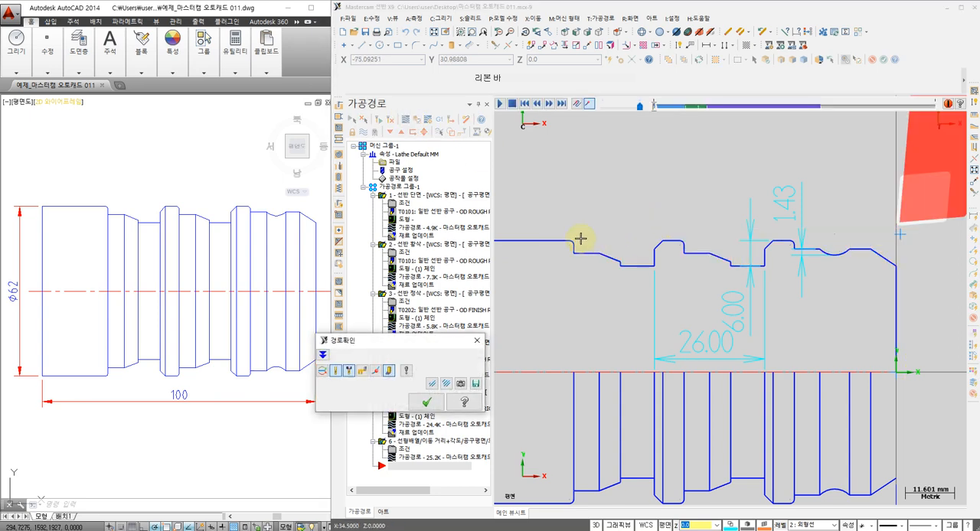
{"action": "left_click", "coordinate": [499, 104]}
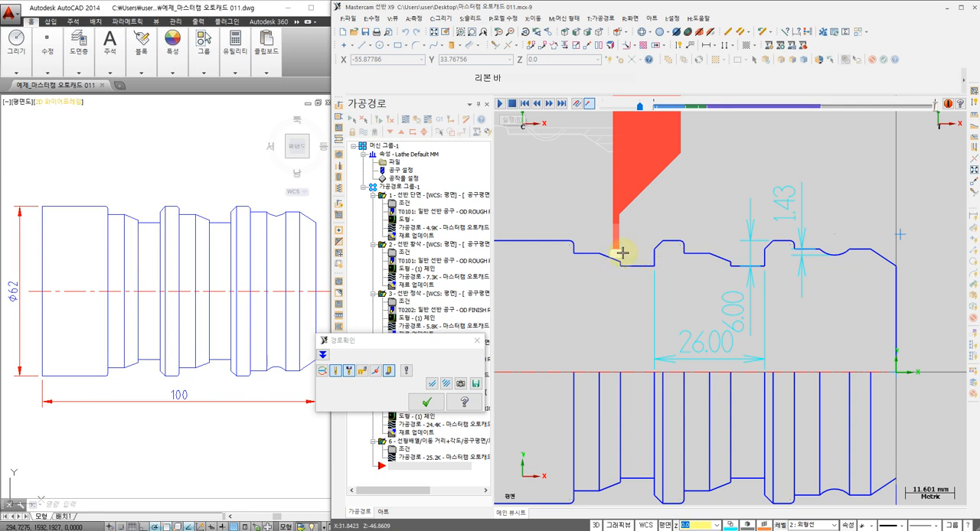
{"action": "left_click", "coordinate": [429, 401]}
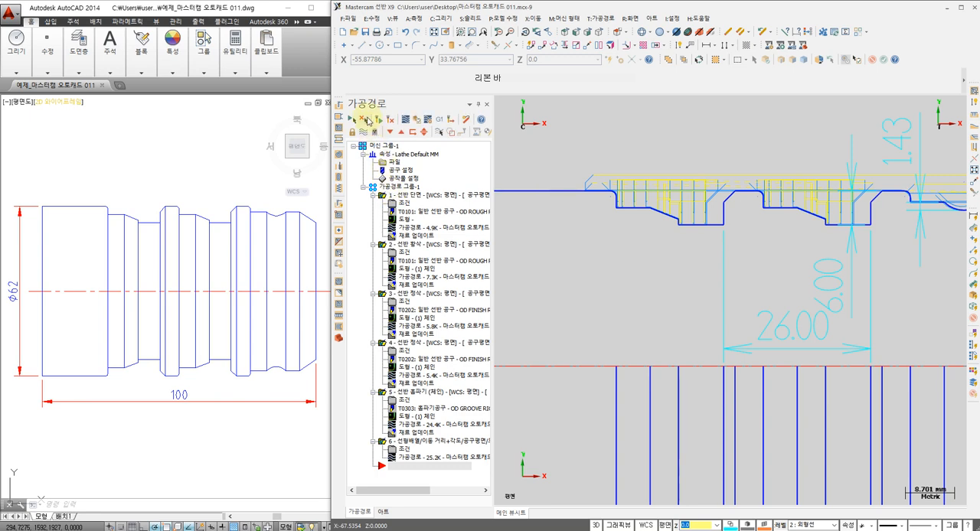
Open the Mastercam simulator to verify all operations, viewing the chucked stock side-on
{"action": "left_click", "coordinate": [417, 120]}
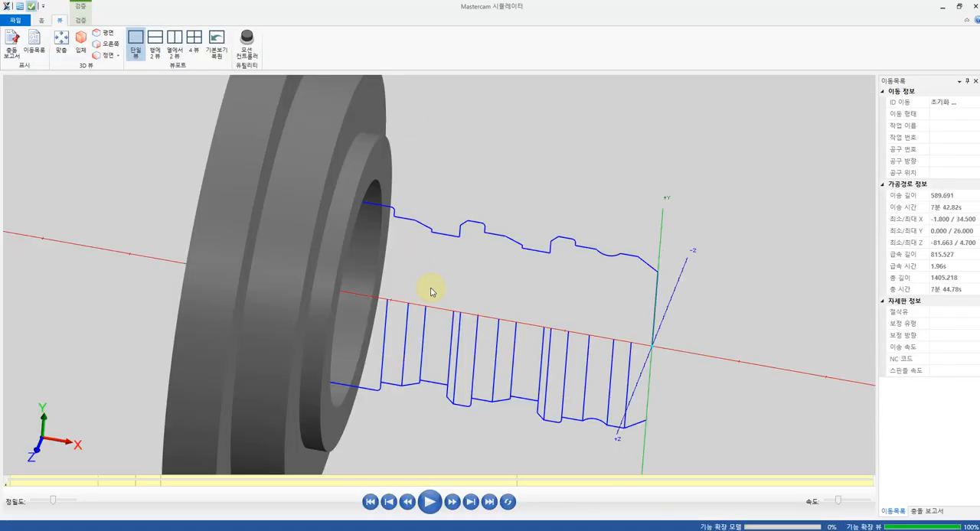
{"action": "scroll", "coordinate": [525, 201], "scroll_direction": "down", "scroll_amount": 2}
{"action": "scroll", "coordinate": [523, 200], "scroll_direction": "down", "scroll_amount": 3}
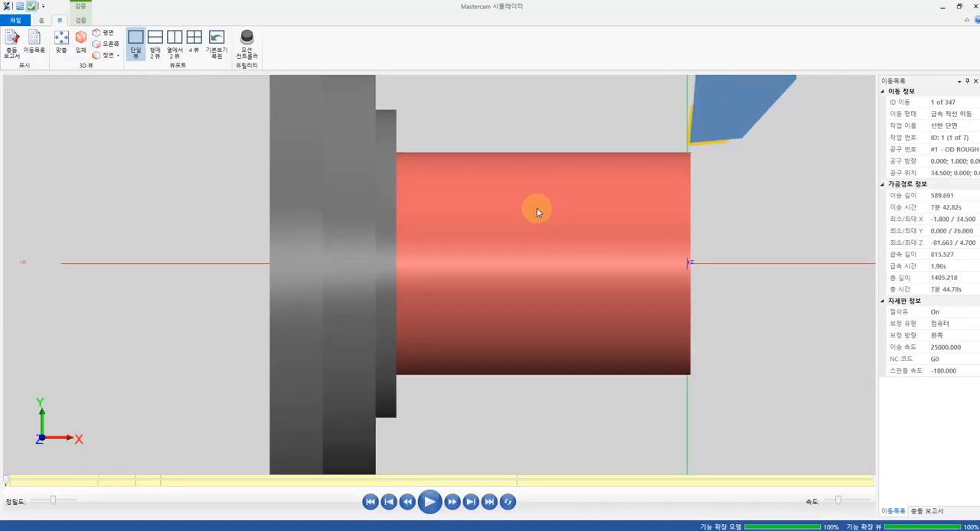
{"action": "middle_click_drag", "start_coordinate": [537, 207], "coordinate": [503, 235]}
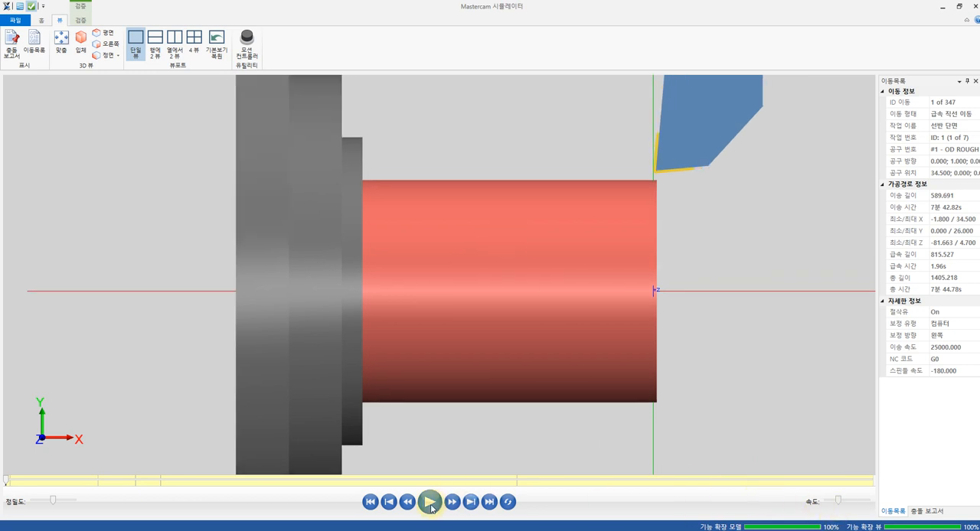
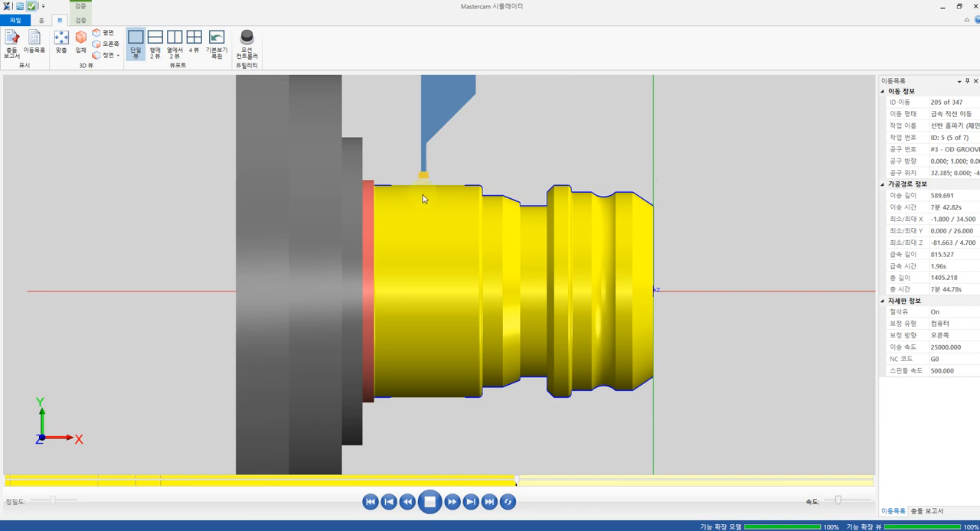
Watch the transformed groove being cut to the end of the simulation, inspecting the machined part at an angle and side-on
{"action": "scroll", "coordinate": [438, 204], "scroll_direction": "up", "scroll_amount": 4}
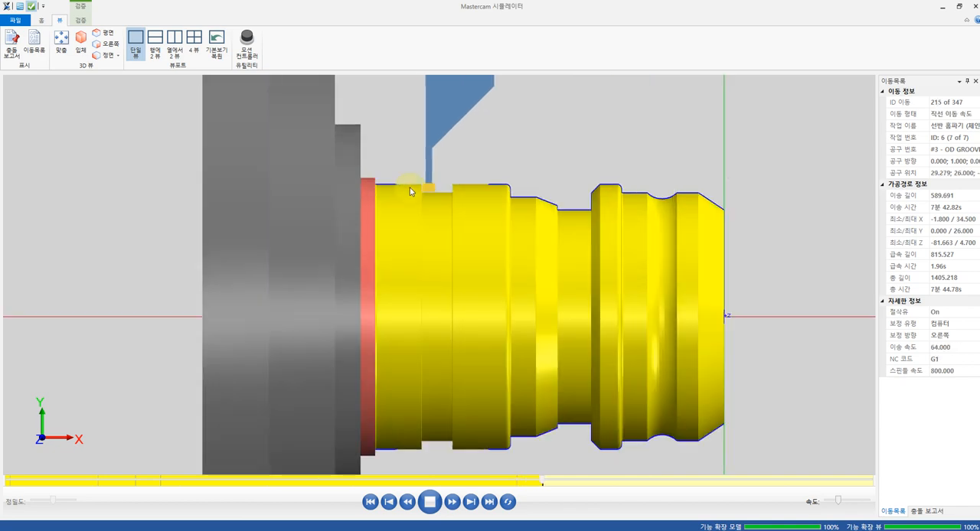
{"action": "middle_click_drag", "start_coordinate": [421, 190], "coordinate": [466, 232]}
{"action": "scroll", "coordinate": [433, 160], "scroll_direction": "up", "scroll_amount": 2}
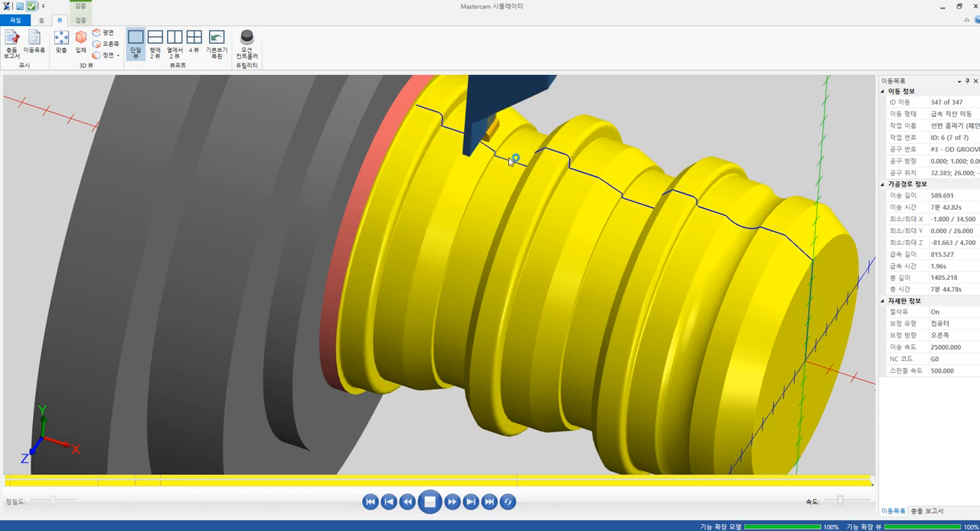
{"action": "mouse_move", "coordinate": [509, 158]}
{"action": "middle_mouse_down"}
{"action": "mouse_move", "coordinate": [519, 135]}
{"action": "mouse_move", "coordinate": [544, 149]}
{"action": "mouse_move", "coordinate": [492, 142]}
{"action": "mouse_move", "coordinate": [476, 190]}
{"action": "mouse_move", "coordinate": [486, 220]}
{"action": "mouse_move", "coordinate": [481, 194]}
{"action": "mouse_move", "coordinate": [501, 151]}
{"action": "middle_mouse_up"}
{"action": "right_click", "coordinate": [652, 131]}
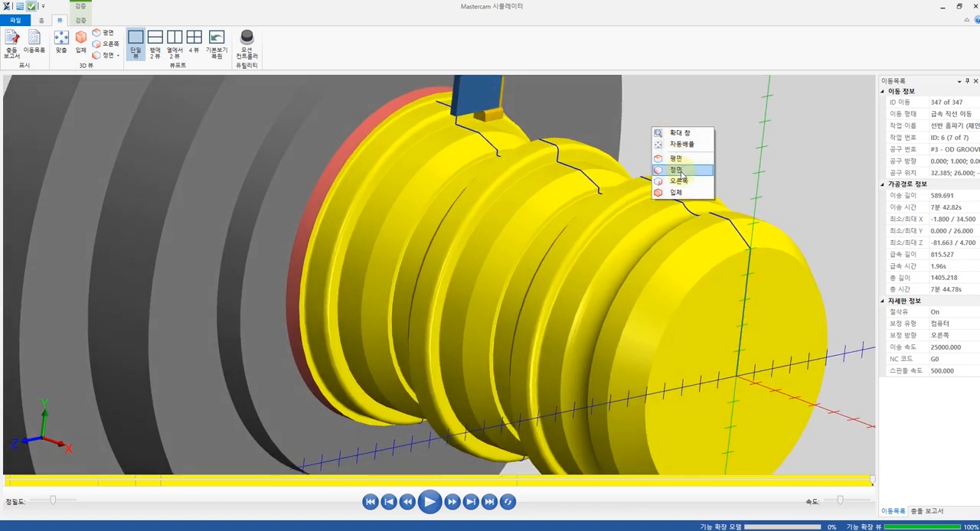
{"action": "left_click", "coordinate": [679, 159]}
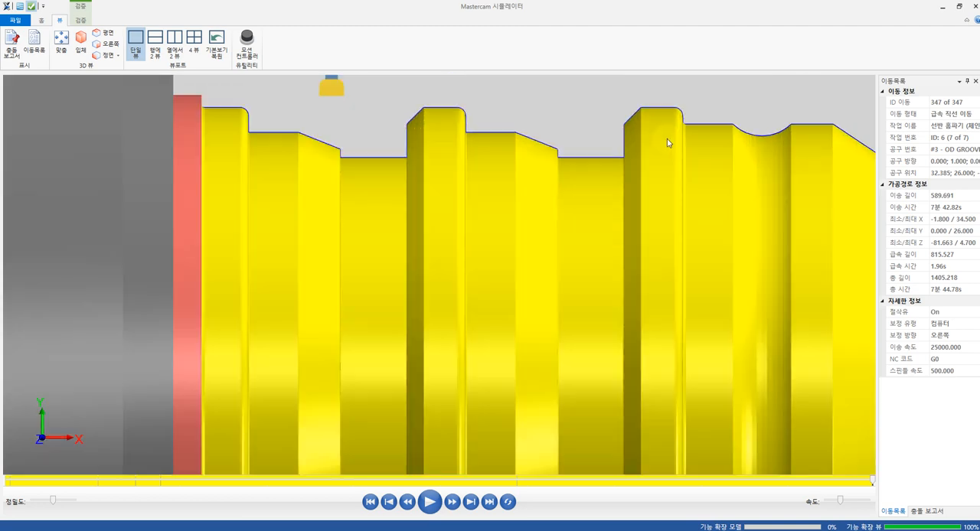
{"action": "middle_click_drag", "start_coordinate": [667, 138], "coordinate": [666, 203]}
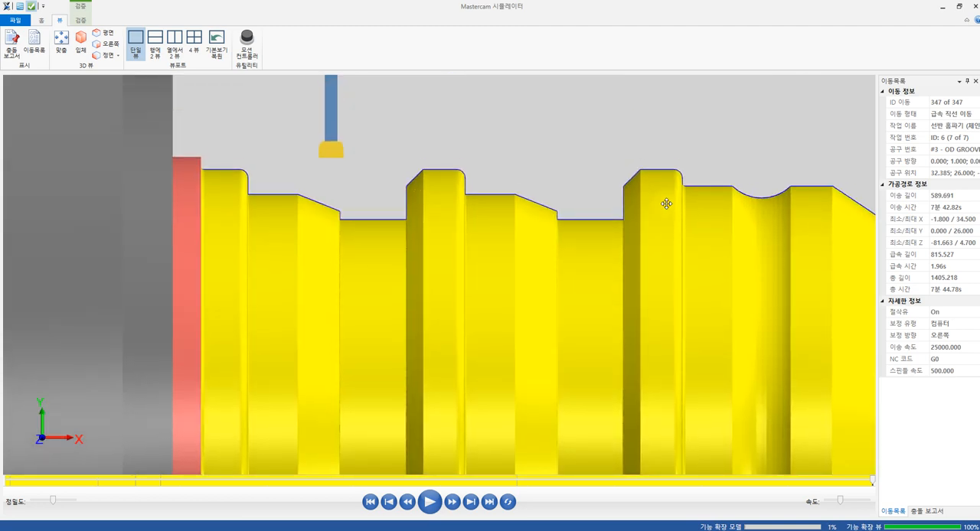
{"action": "scroll", "coordinate": [660, 206], "scroll_direction": "down", "scroll_amount": 3}
{"action": "scroll", "coordinate": [677, 201], "scroll_direction": "up", "scroll_amount": 1}
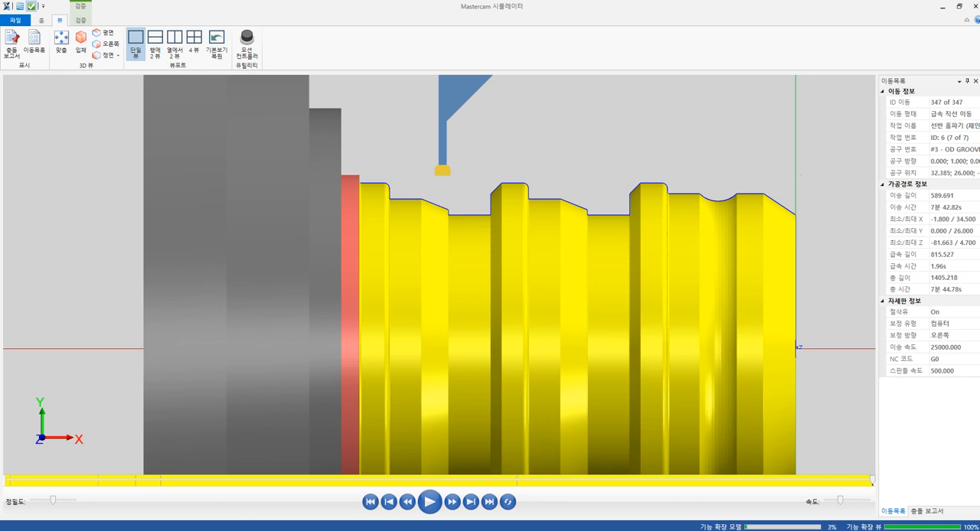
Switch to the Mastercam part window, post-process all operations, accept the duplicate-tool prompt, and save 마스터캠 오토캐드 011.NC to the Desktop
{"action": "key", "text": "alt+Tab"}
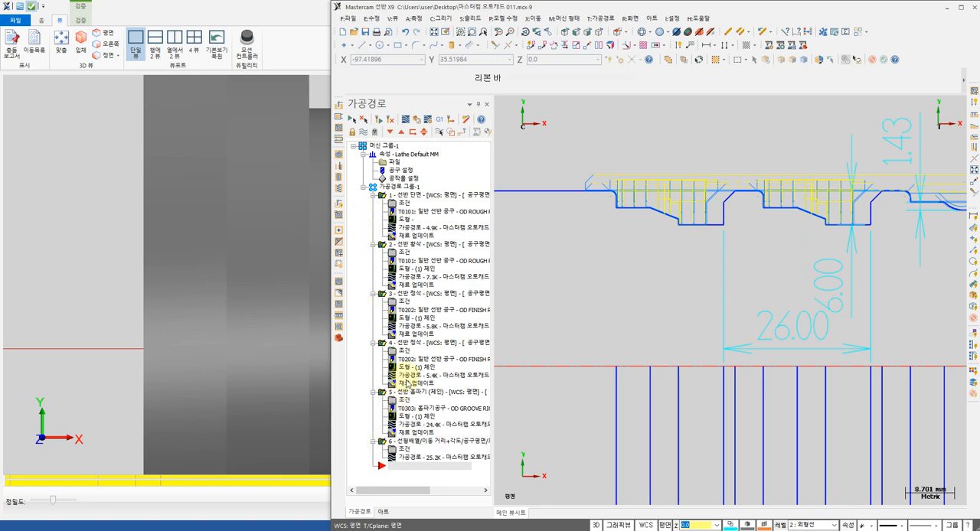
{"action": "left_click", "coordinate": [441, 119]}
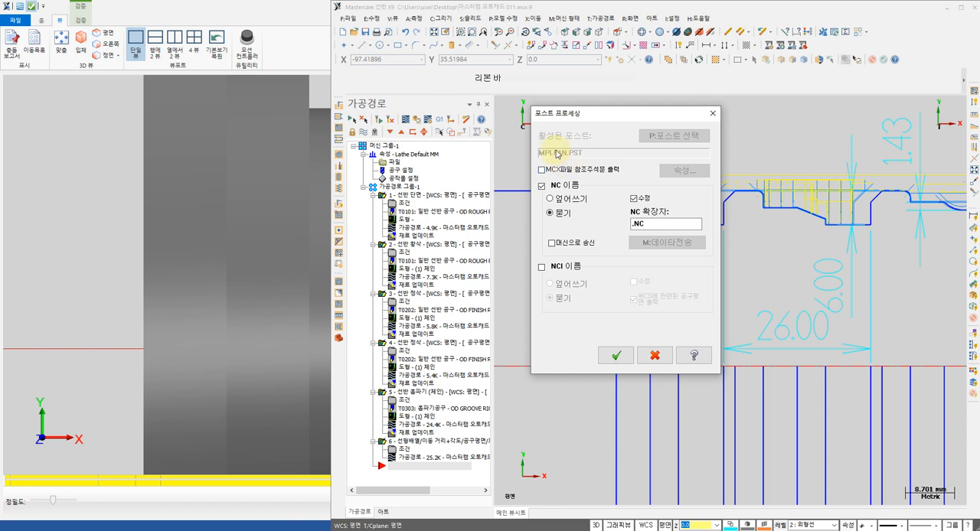
{"action": "left_click", "coordinate": [616, 355]}
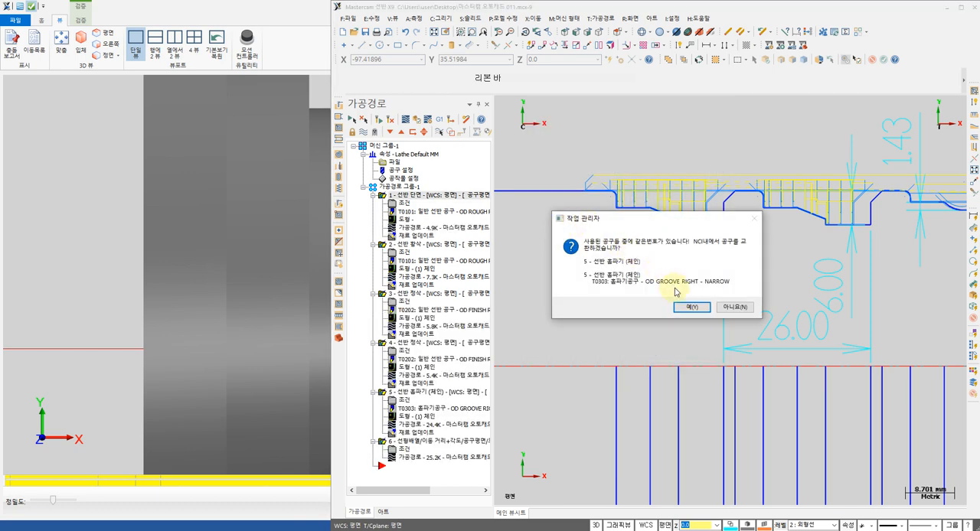
{"action": "left_click", "coordinate": [698, 309]}
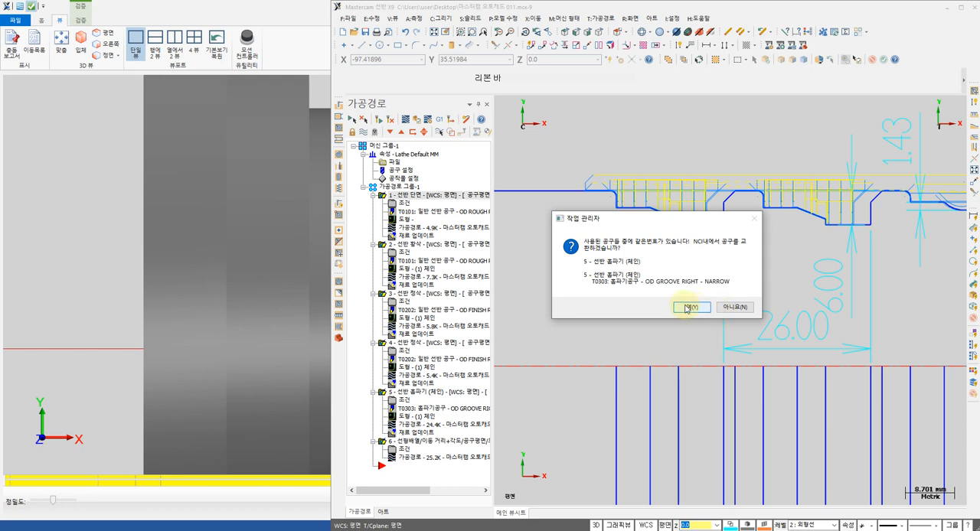
{"action": "left_click", "coordinate": [687, 307]}
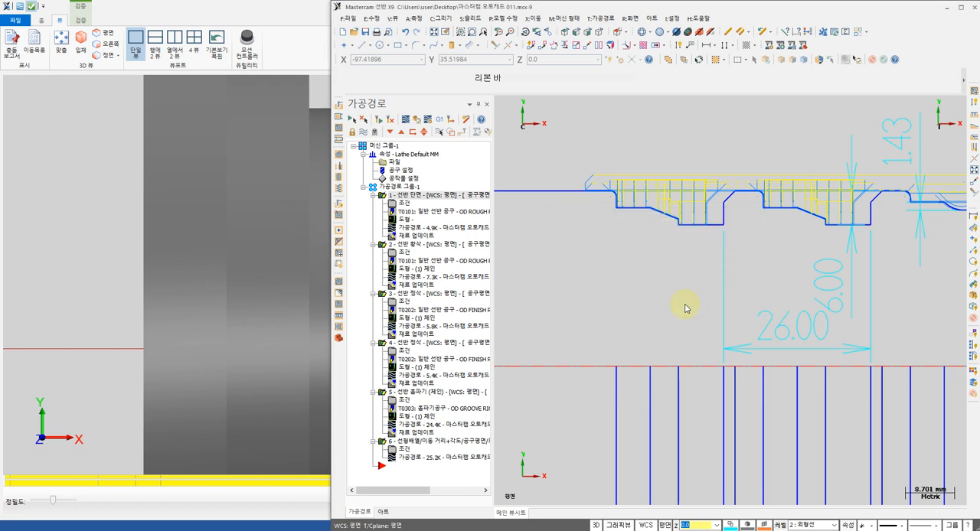
{"action": "left_click", "coordinate": [334, 181]}
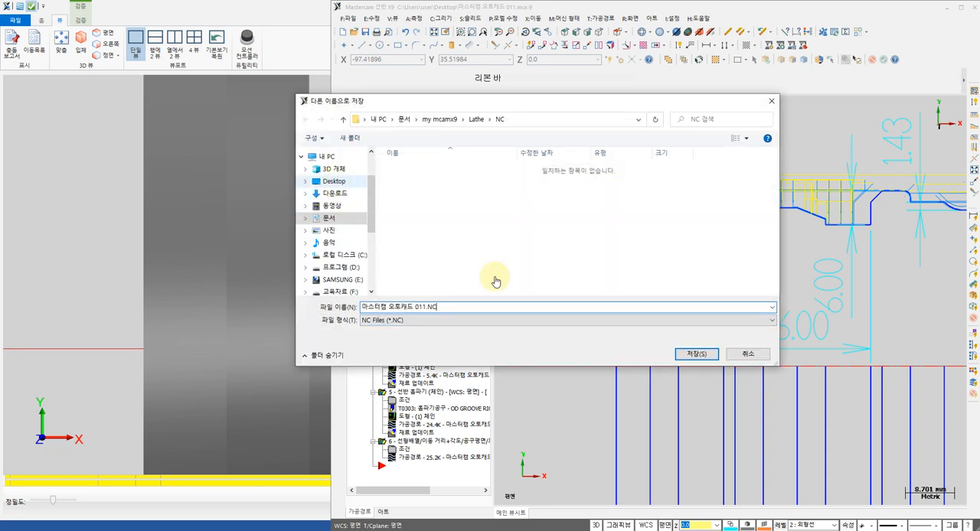
{"action": "left_click", "coordinate": [698, 355]}
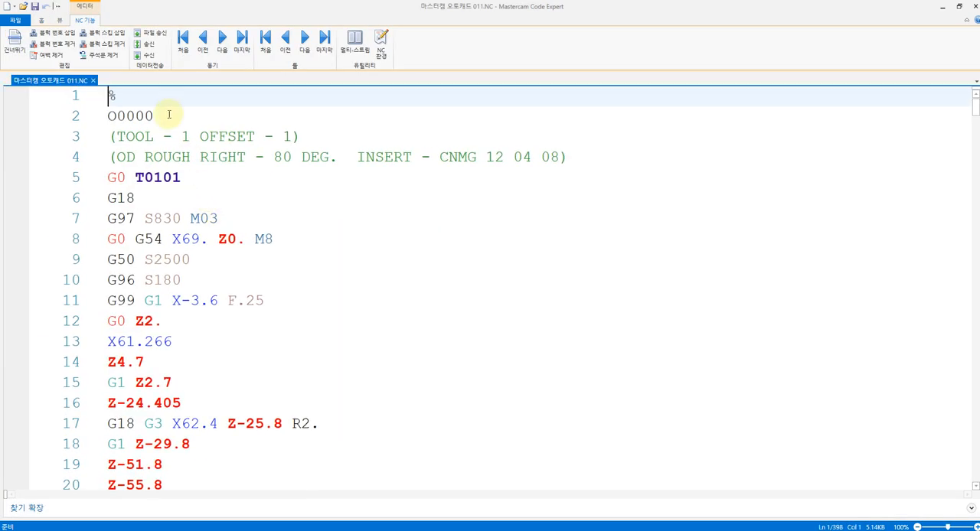
Change the program number on line 2 of the NC code to O0307
{"action": "left_click", "coordinate": [163, 115]}
{"action": "key", "text": "BackSpace"}
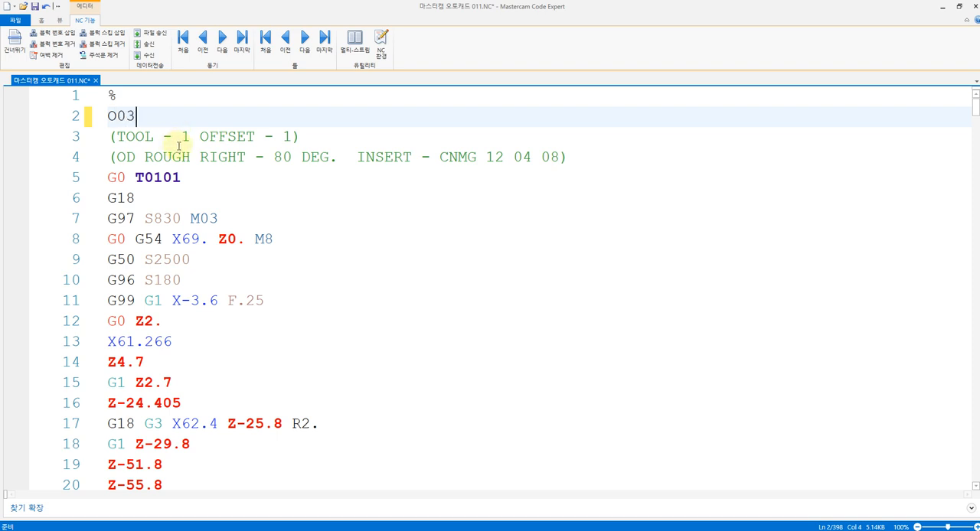
{"action": "left_click", "coordinate": [190, 176]}
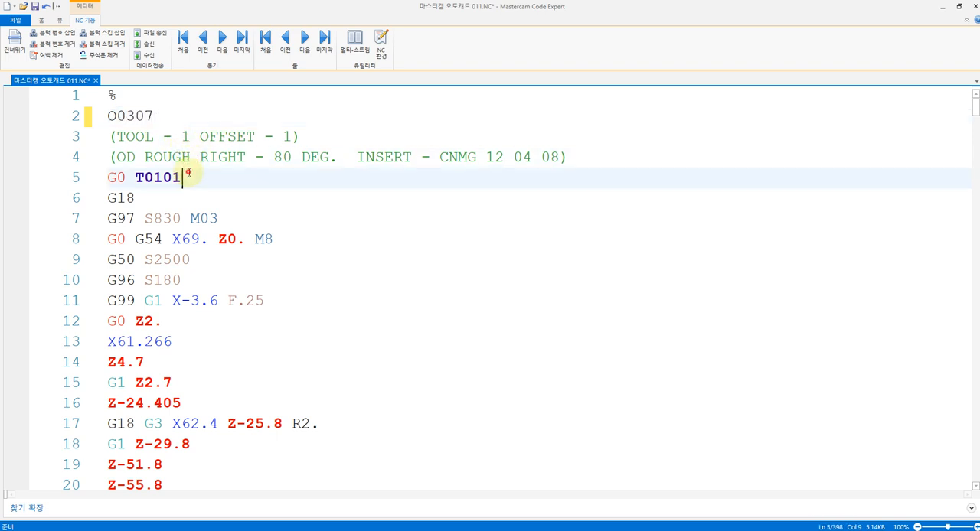
Read through the roughing and finishing tool sections of the NC code, checking their G50 and G96 spindle speed lines
{"action": "scroll", "coordinate": [202, 188], "scroll_direction": "down", "scroll_amount": 4}
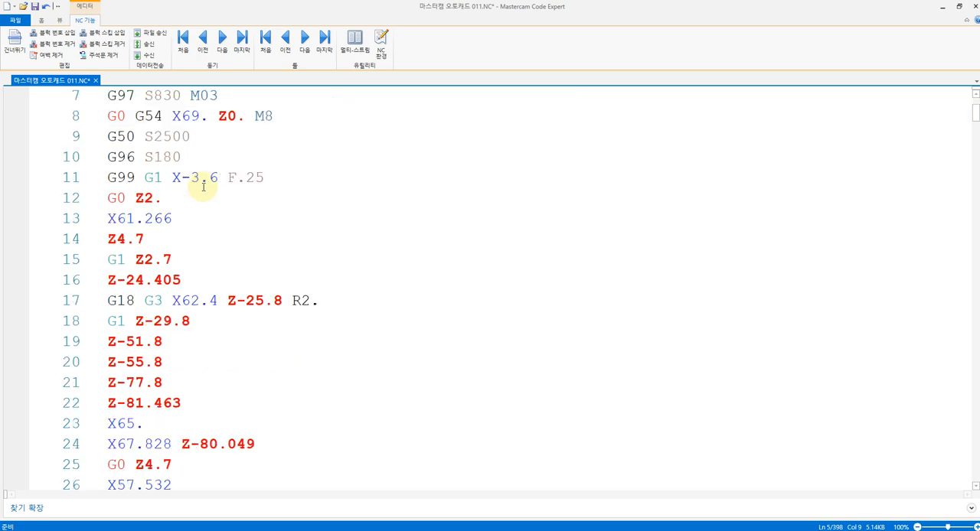
{"action": "scroll", "coordinate": [203, 186], "scroll_direction": "down", "scroll_amount": 3}
{"action": "scroll", "coordinate": [203, 186], "scroll_direction": "up", "scroll_amount": 7}
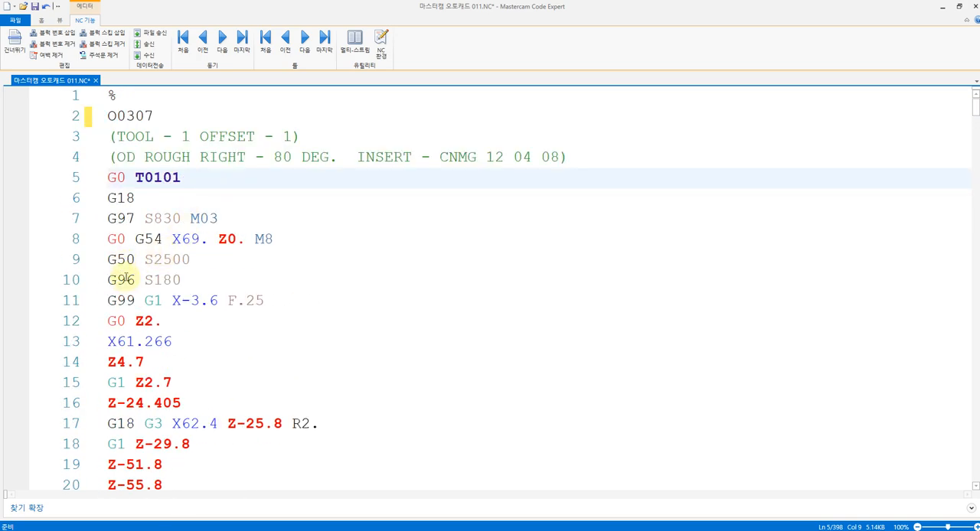
{"action": "left_click", "coordinate": [126, 279]}
{"action": "left_click", "coordinate": [143, 261]}
{"action": "scroll", "coordinate": [192, 264], "scroll_direction": "down", "scroll_amount": 8}
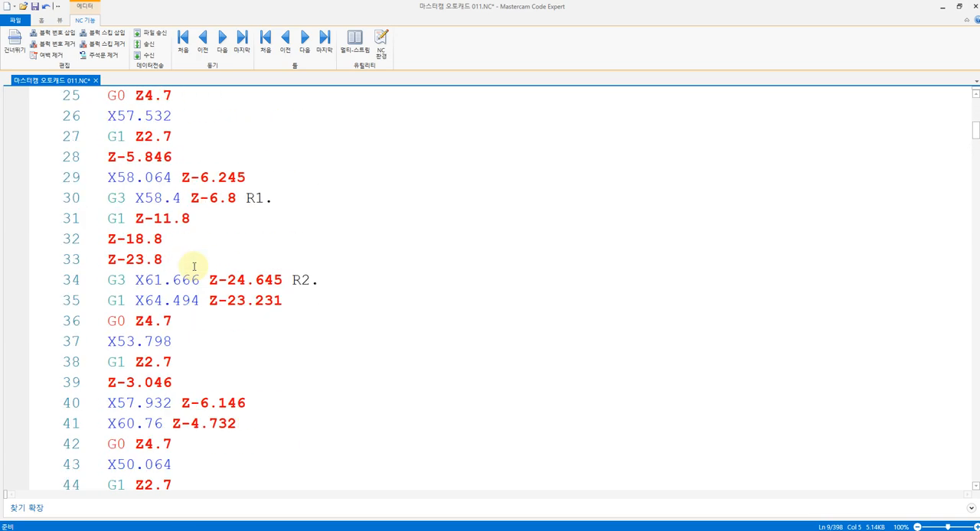
{"action": "scroll", "coordinate": [194, 266], "scroll_direction": "down", "scroll_amount": 5}
{"action": "scroll", "coordinate": [195, 263], "scroll_direction": "down", "scroll_amount": 2}
{"action": "left_click", "coordinate": [169, 339]}
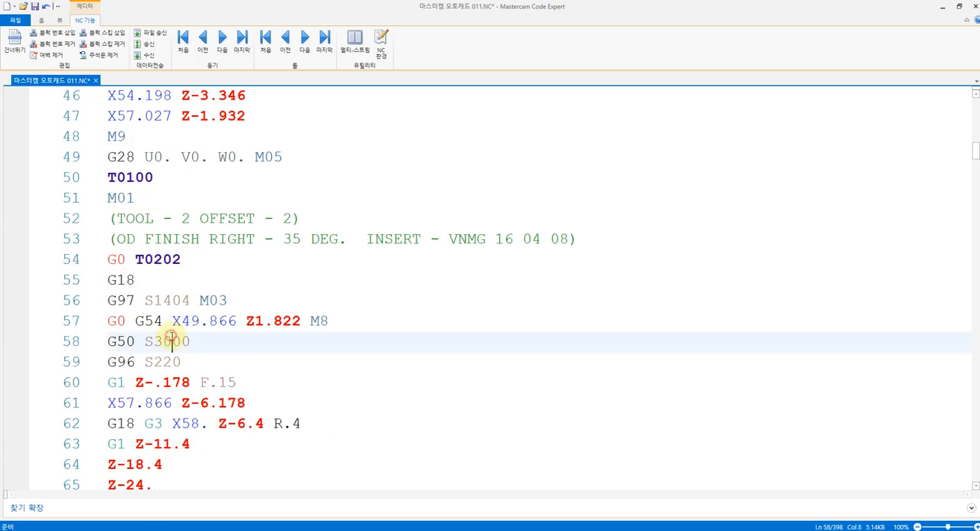
{"action": "left_click", "coordinate": [175, 362]}
{"action": "left_click", "coordinate": [164, 342]}
{"action": "left_click", "coordinate": [170, 361]}
{"action": "scroll", "coordinate": [189, 300], "scroll_direction": "down", "scroll_amount": 10}
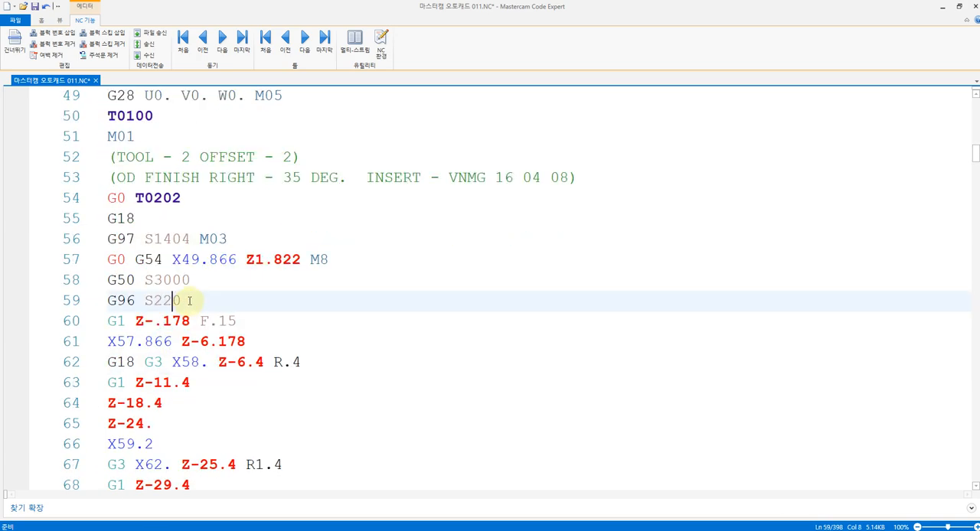
{"action": "scroll", "coordinate": [189, 300], "scroll_direction": "down", "scroll_amount": 3}
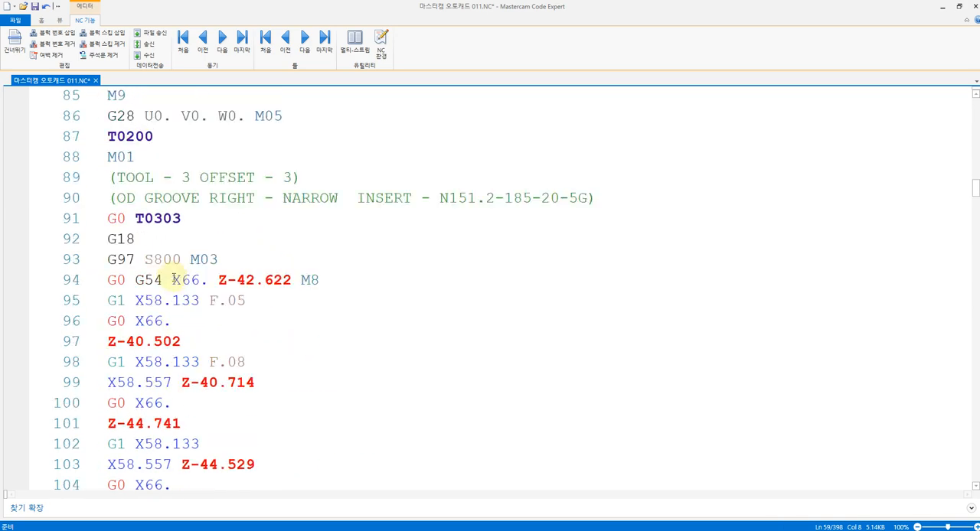
Examine the opening plunge and retract moves of the first T0303 grooving operation, which uses the G54 offset
{"action": "left_click", "coordinate": [163, 280]}
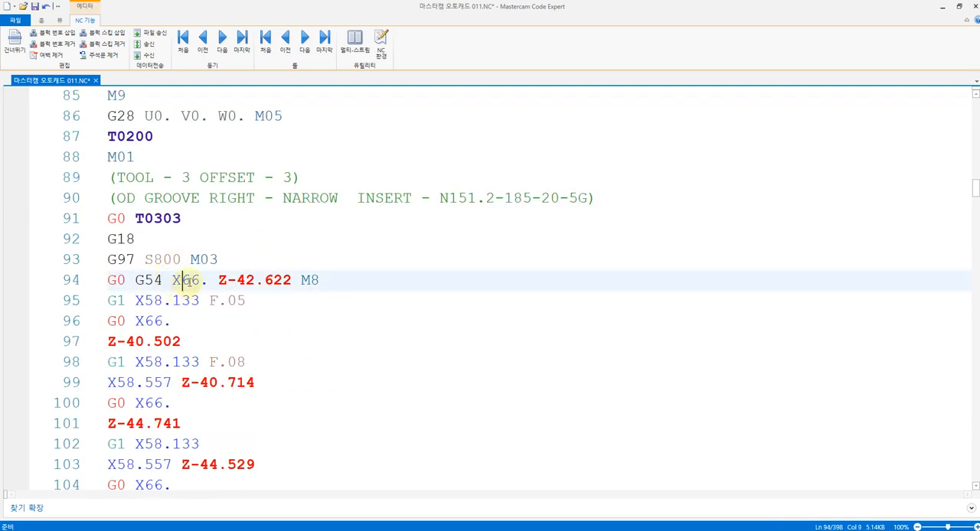
{"action": "scroll", "coordinate": [187, 282], "scroll_direction": "down", "scroll_amount": 1}
{"action": "left_click", "coordinate": [174, 302]}
{"action": "left_click", "coordinate": [173, 321]}
{"action": "scroll", "coordinate": [178, 302], "scroll_direction": "down", "scroll_amount": 1}
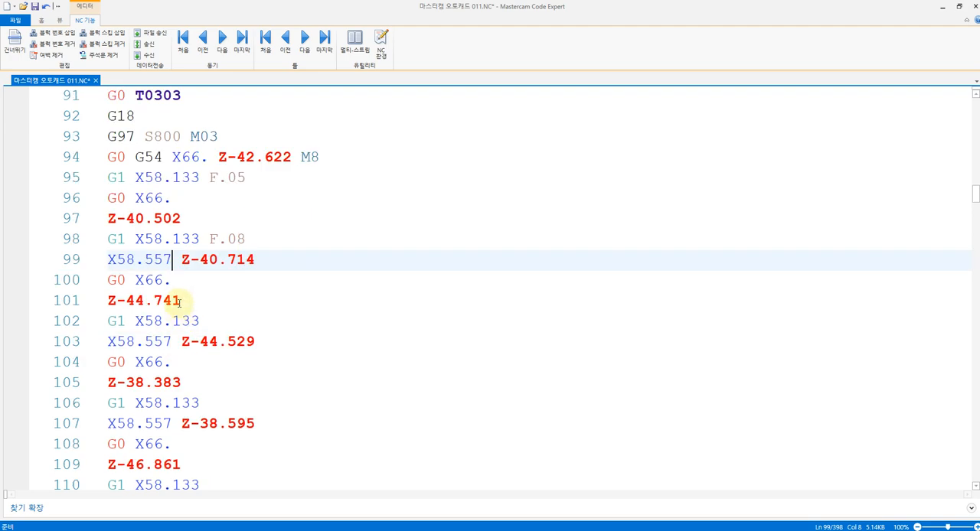
{"action": "scroll", "coordinate": [174, 283], "scroll_direction": "up", "scroll_amount": 2}
{"action": "left_click", "coordinate": [168, 259]}
{"action": "left_click", "coordinate": [188, 279]}
{"action": "left_click", "coordinate": [170, 300]}
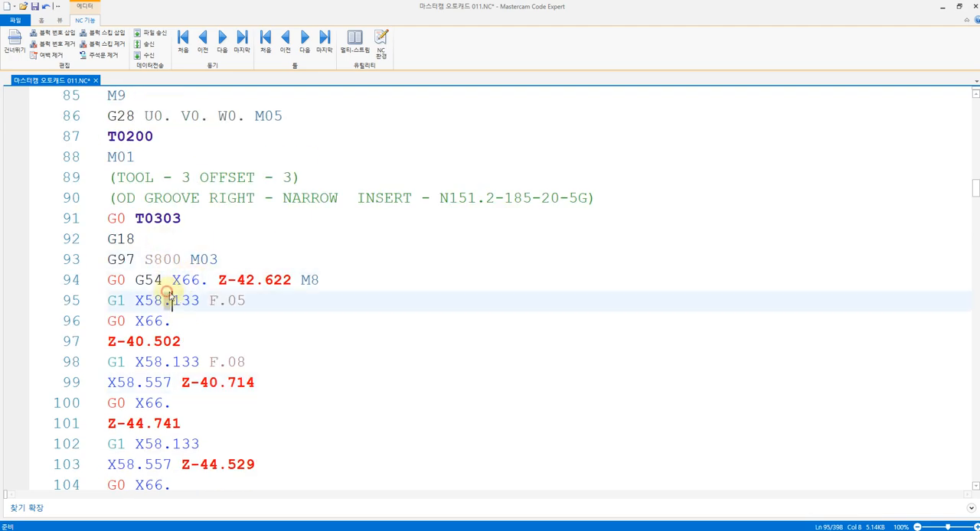
{"action": "left_click", "coordinate": [172, 321]}
{"action": "scroll", "coordinate": [208, 334], "scroll_direction": "down", "scroll_amount": 2}
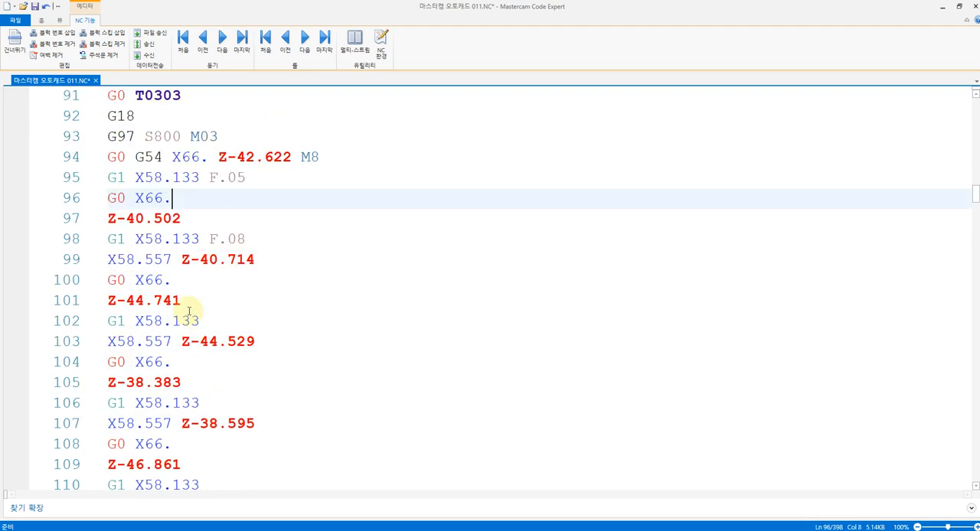
{"action": "left_click", "coordinate": [188, 306]}
{"action": "scroll", "coordinate": [195, 314], "scroll_direction": "down", "scroll_amount": 10}
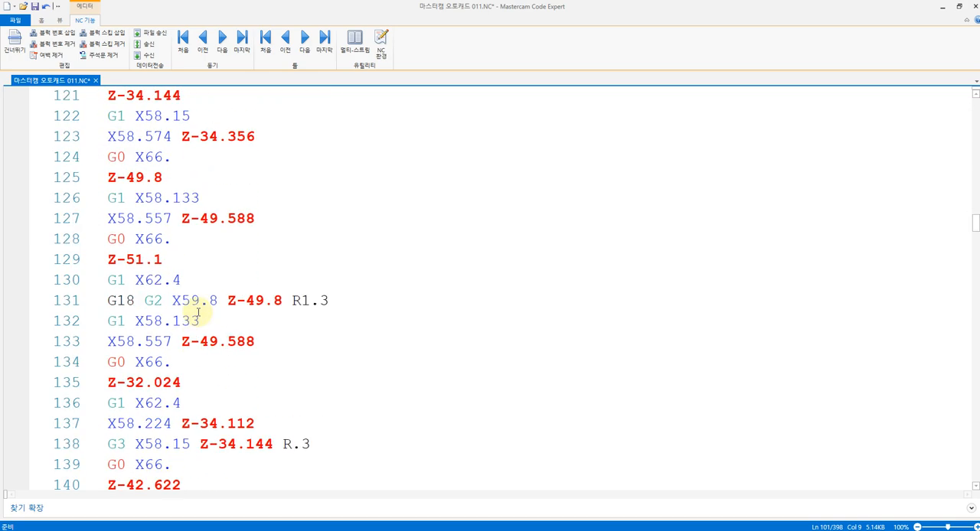
{"action": "scroll", "coordinate": [197, 313], "scroll_direction": "down", "scroll_amount": 5}
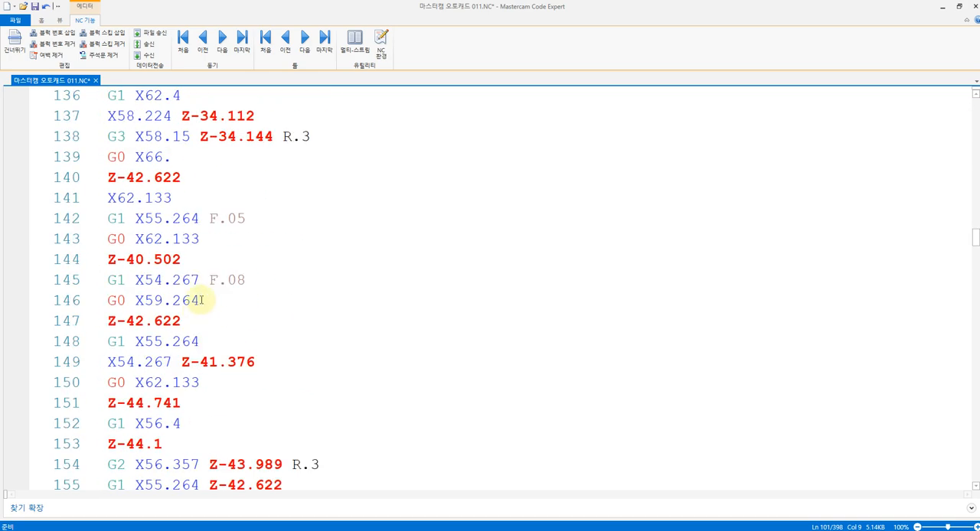
Examine the first groove's deeper roughing passes and the feed line of its finishing pass
{"action": "left_click", "coordinate": [193, 238]}
{"action": "left_click", "coordinate": [185, 259]}
{"action": "left_click", "coordinate": [205, 280]}
{"action": "scroll", "coordinate": [215, 312], "scroll_direction": "down", "scroll_amount": 4}
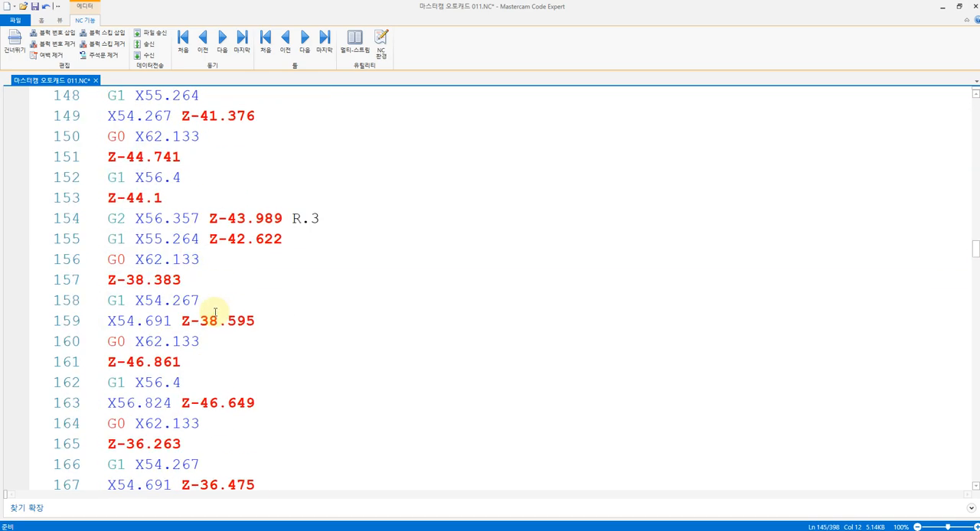
{"action": "scroll", "coordinate": [215, 312], "scroll_direction": "down", "scroll_amount": 15}
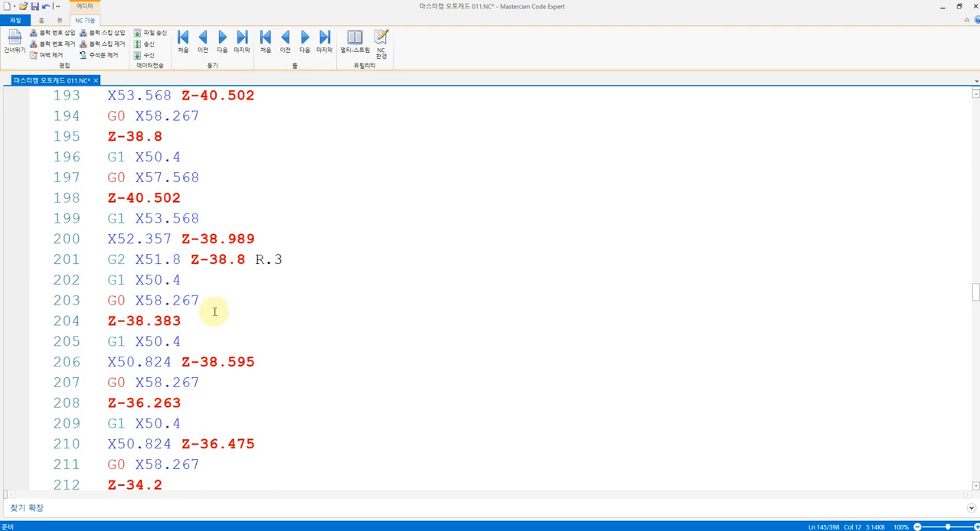
{"action": "scroll", "coordinate": [215, 310], "scroll_direction": "down", "scroll_amount": 6}
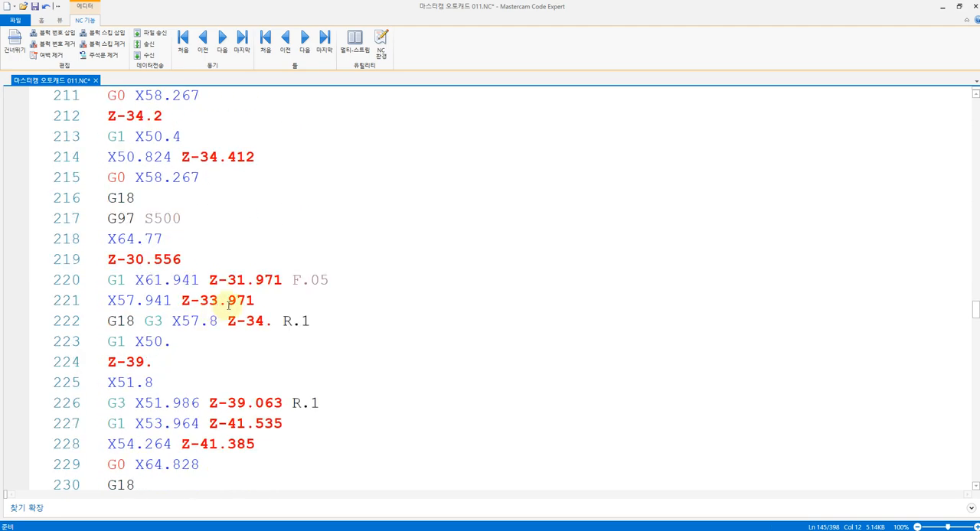
{"action": "scroll", "coordinate": [228, 305], "scroll_direction": "down", "scroll_amount": 1}
{"action": "left_click", "coordinate": [264, 220]}
{"action": "left_click", "coordinate": [311, 221]}
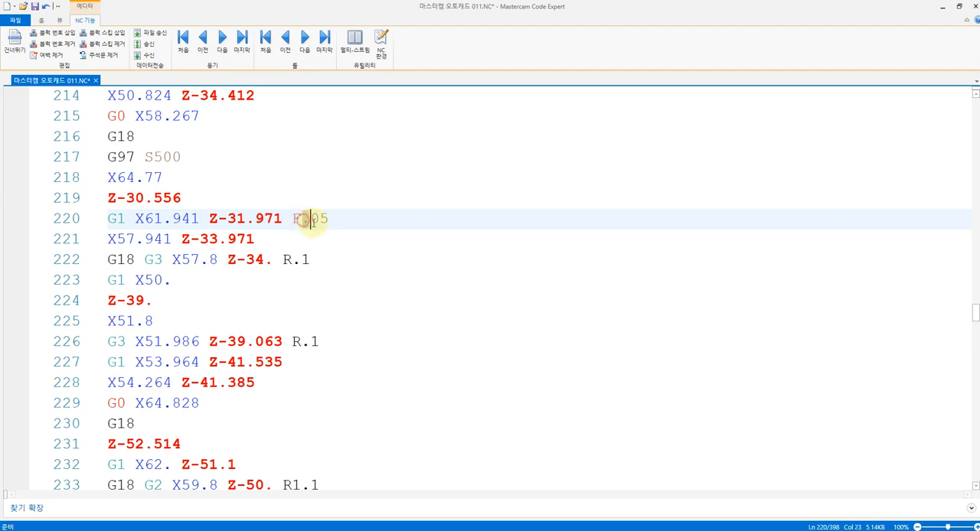
{"action": "left_click", "coordinate": [328, 237]}
{"action": "scroll", "coordinate": [293, 242], "scroll_direction": "down", "scroll_amount": 4}
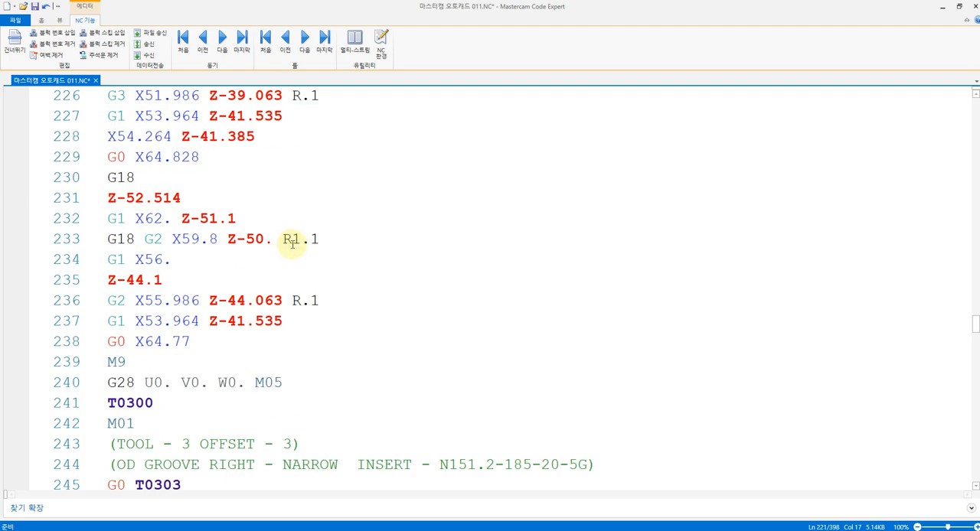
Examine the second T0303 grooving operation with the G55 offset, including its deeper passes, and return to the start of the NC program
{"action": "scroll", "coordinate": [292, 243], "scroll_direction": "down", "scroll_amount": 2}
{"action": "scroll", "coordinate": [278, 260], "scroll_direction": "down", "scroll_amount": 4}
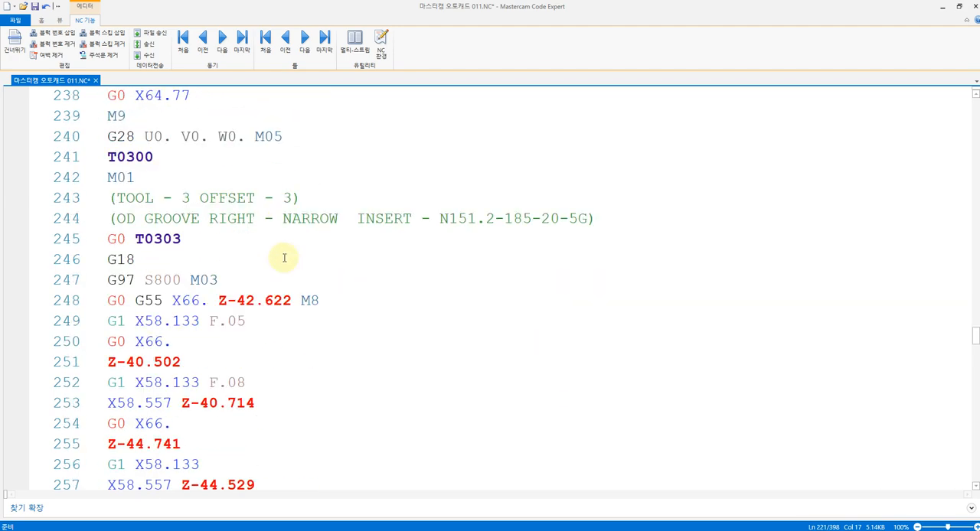
{"action": "scroll", "coordinate": [235, 236], "scroll_direction": "down", "scroll_amount": 1}
{"action": "scroll", "coordinate": [258, 236], "scroll_direction": "up", "scroll_amount": 3}
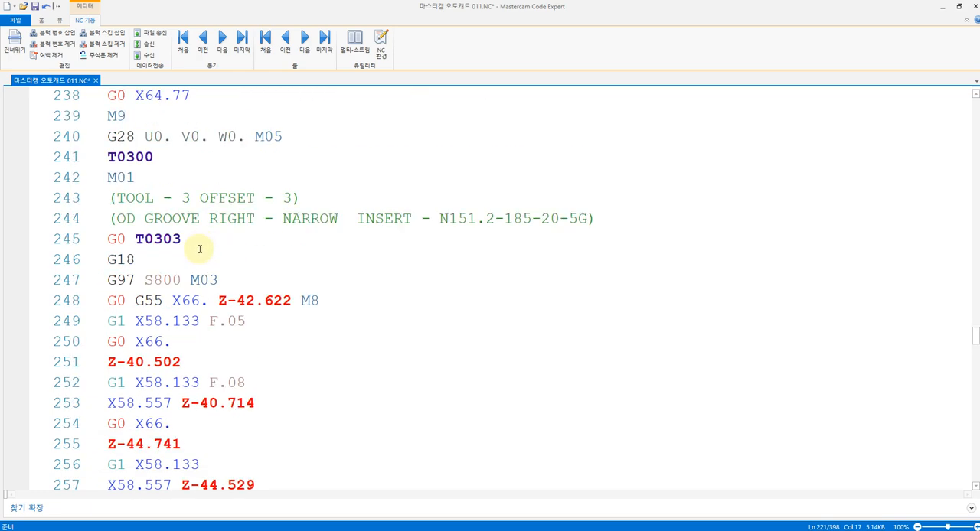
{"action": "left_click", "coordinate": [195, 261]}
{"action": "scroll", "coordinate": [206, 264], "scroll_direction": "down", "scroll_amount": 17}
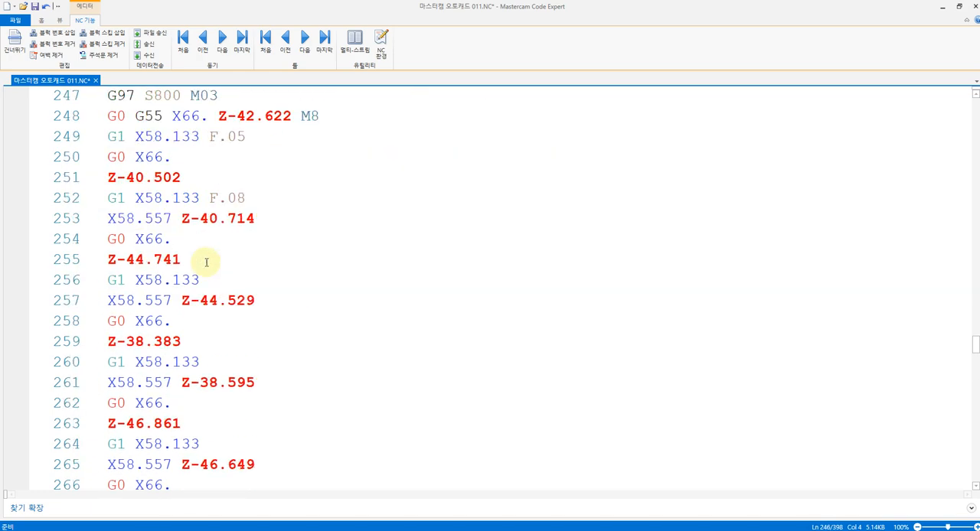
{"action": "scroll", "coordinate": [210, 262], "scroll_direction": "down", "scroll_amount": 7}
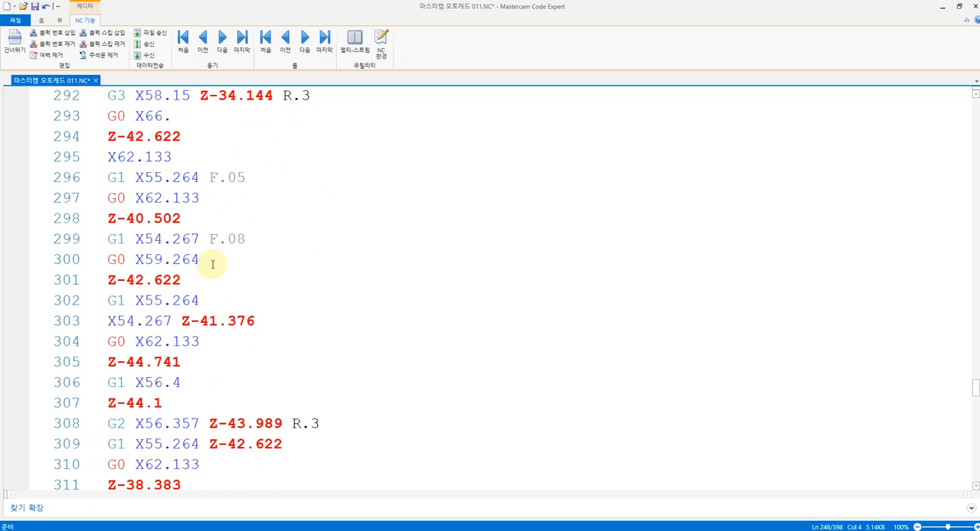
{"action": "scroll", "coordinate": [256, 256], "scroll_direction": "down", "scroll_amount": 2}
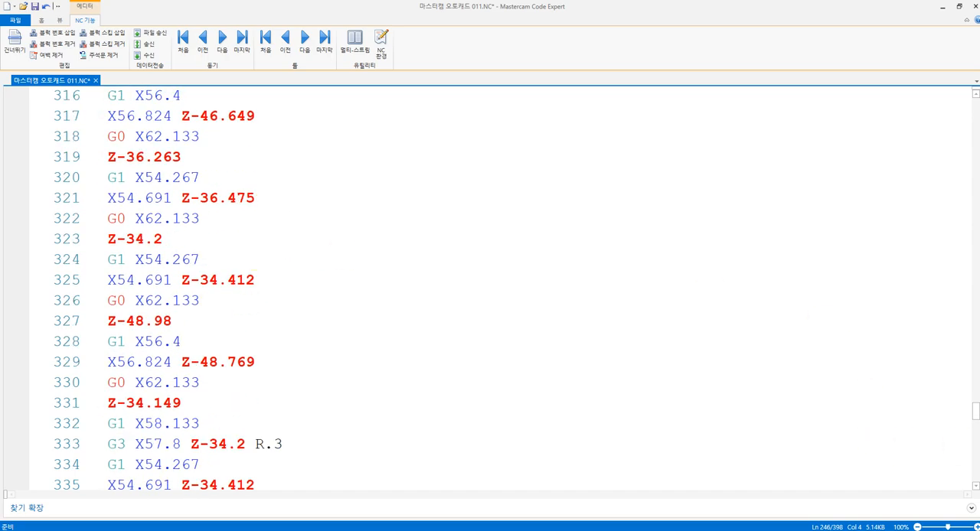
{"action": "left_click_drag", "start_coordinate": [972, 410], "coordinate": [975, 97]}
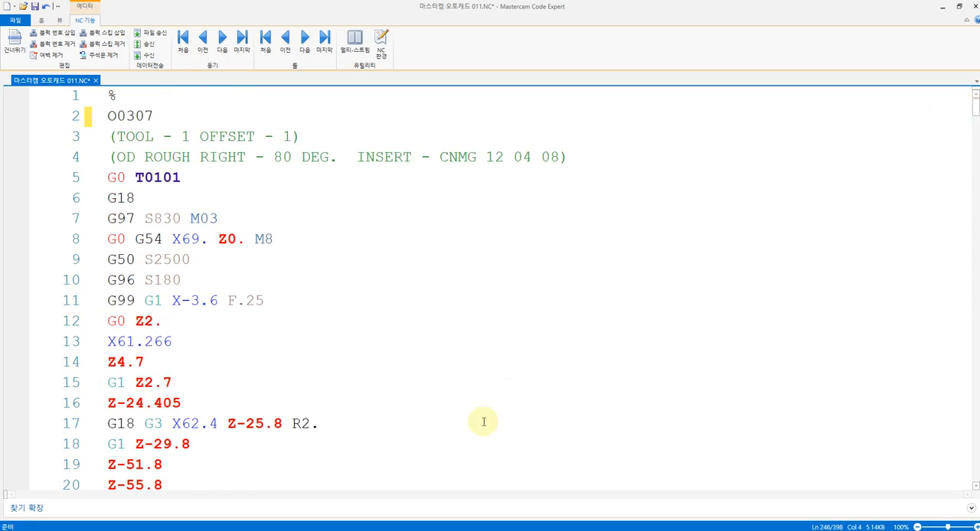
Switch to the Mastercam lathe drawing and examine both groove toolpaths and the profile up to the part's front face
{"action": "key", "text": "alt+Tab"}
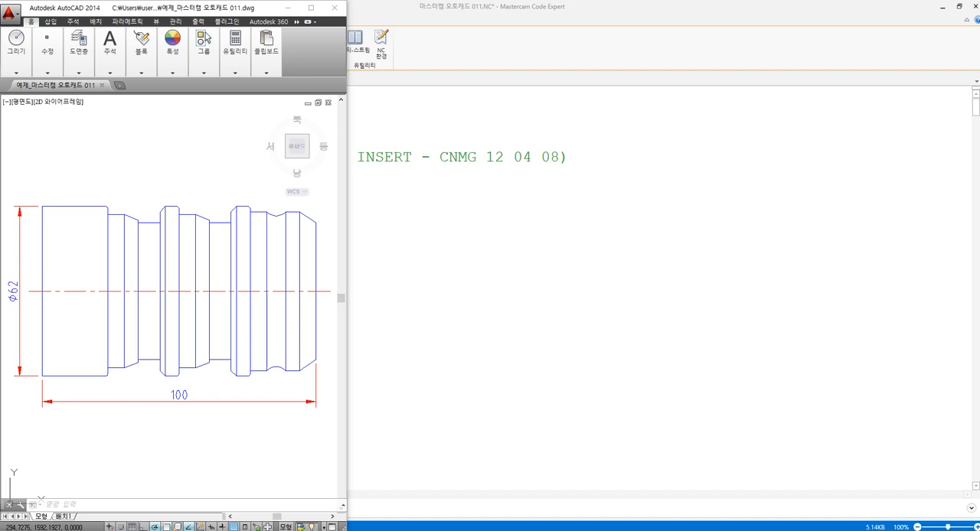
{"action": "key", "text": "alt+Tab"}
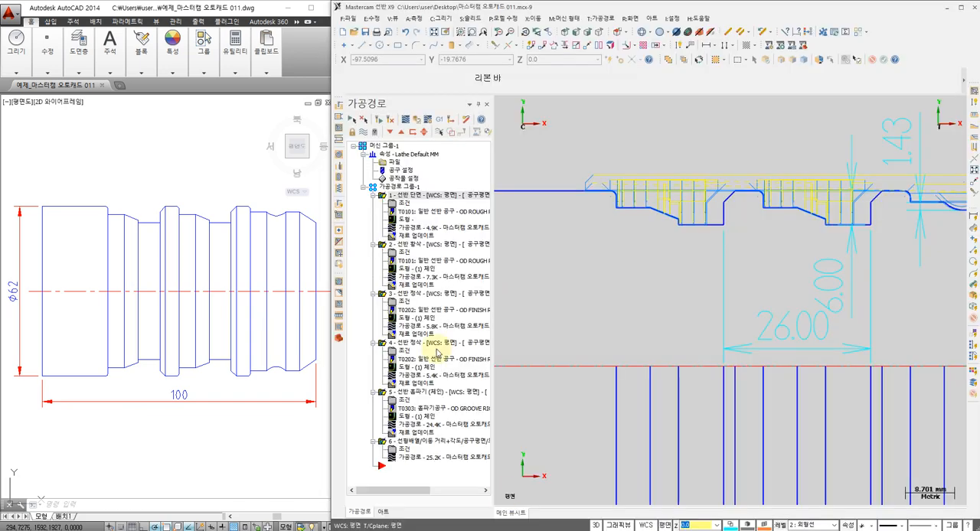
{"action": "middle_click_drag", "start_coordinate": [724, 217], "coordinate": [697, 246]}
{"action": "scroll", "coordinate": [686, 238], "scroll_direction": "down", "scroll_amount": 1}
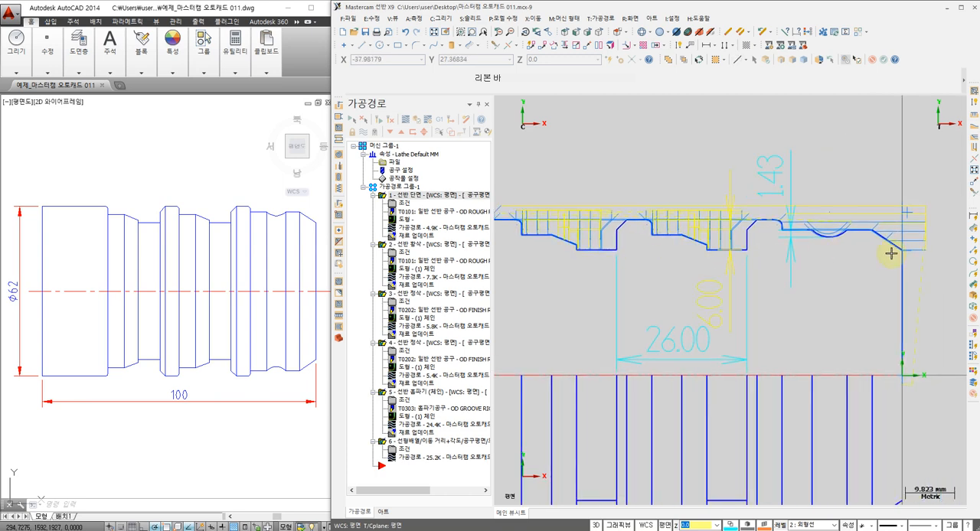
{"action": "middle_click_drag", "start_coordinate": [822, 239], "coordinate": [856, 208]}
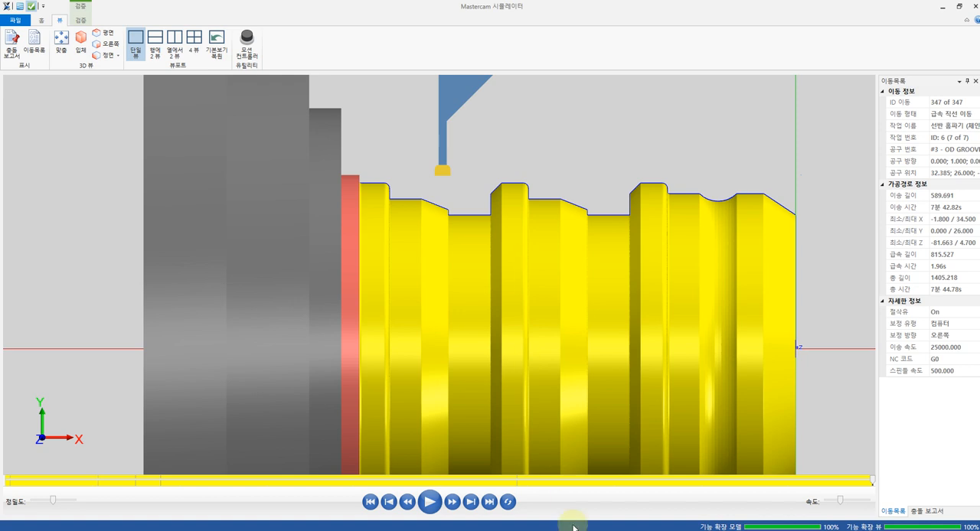
Switch from the simulator to the Notepad work notes and review the tool list through the T0303 grooving tool line
{"action": "left_click", "coordinate": [570, 526]}
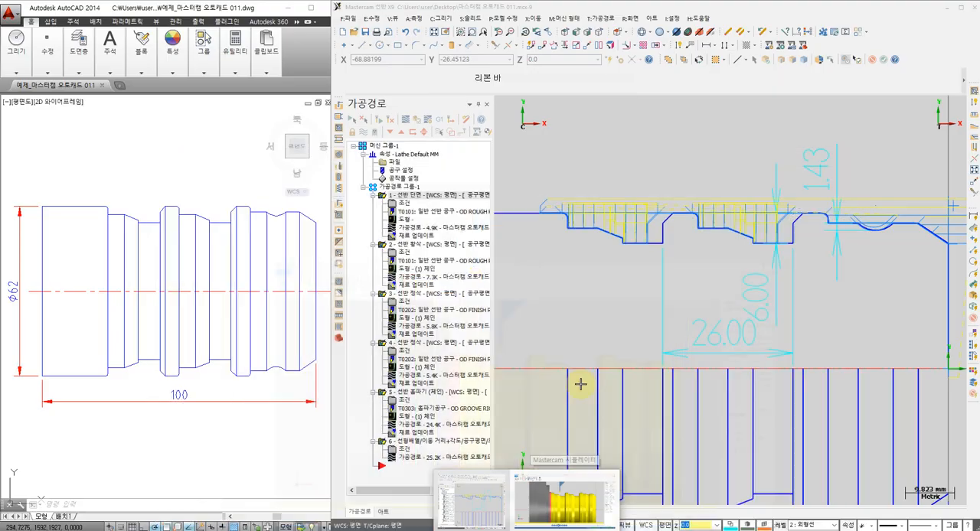
{"action": "left_click", "coordinate": [624, 528]}
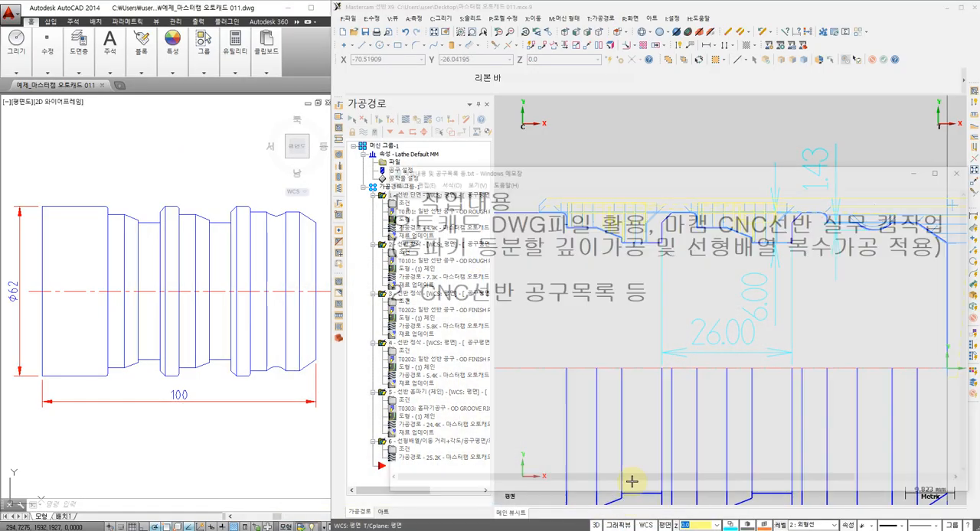
{"action": "left_click_drag", "start_coordinate": [728, 264], "coordinate": [772, 295]}
{"action": "left_click", "coordinate": [703, 312]}
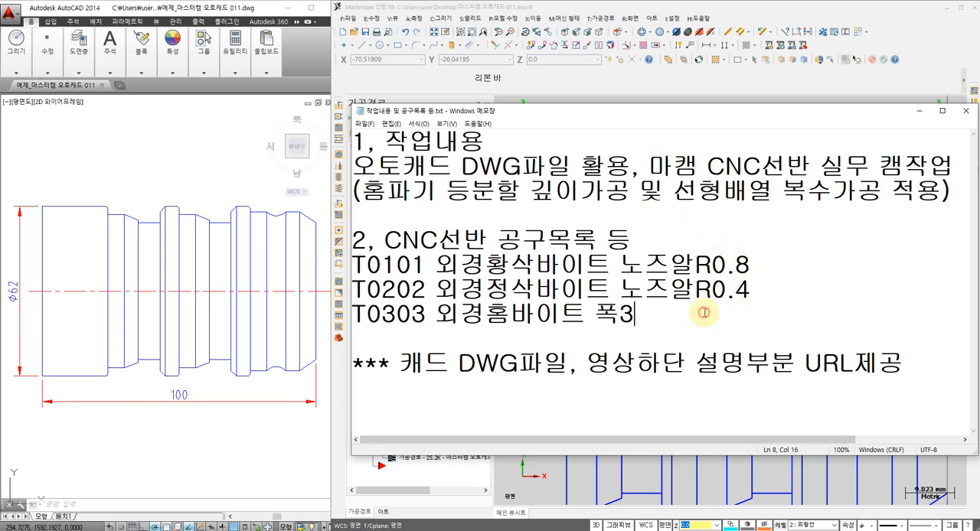